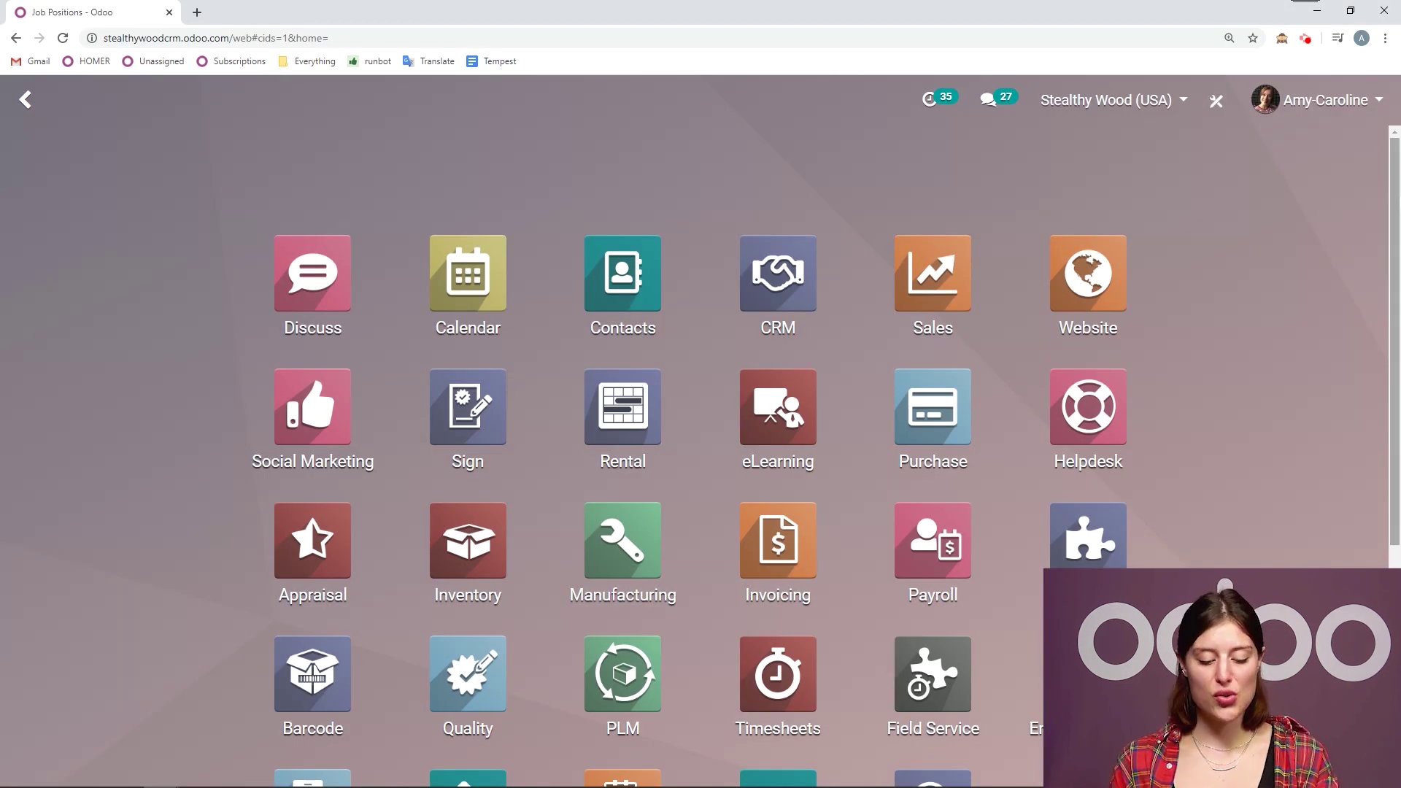
- Open the Recruitment app and go to Configuration > Job Positions
{"action": "type", "text": "rec"}
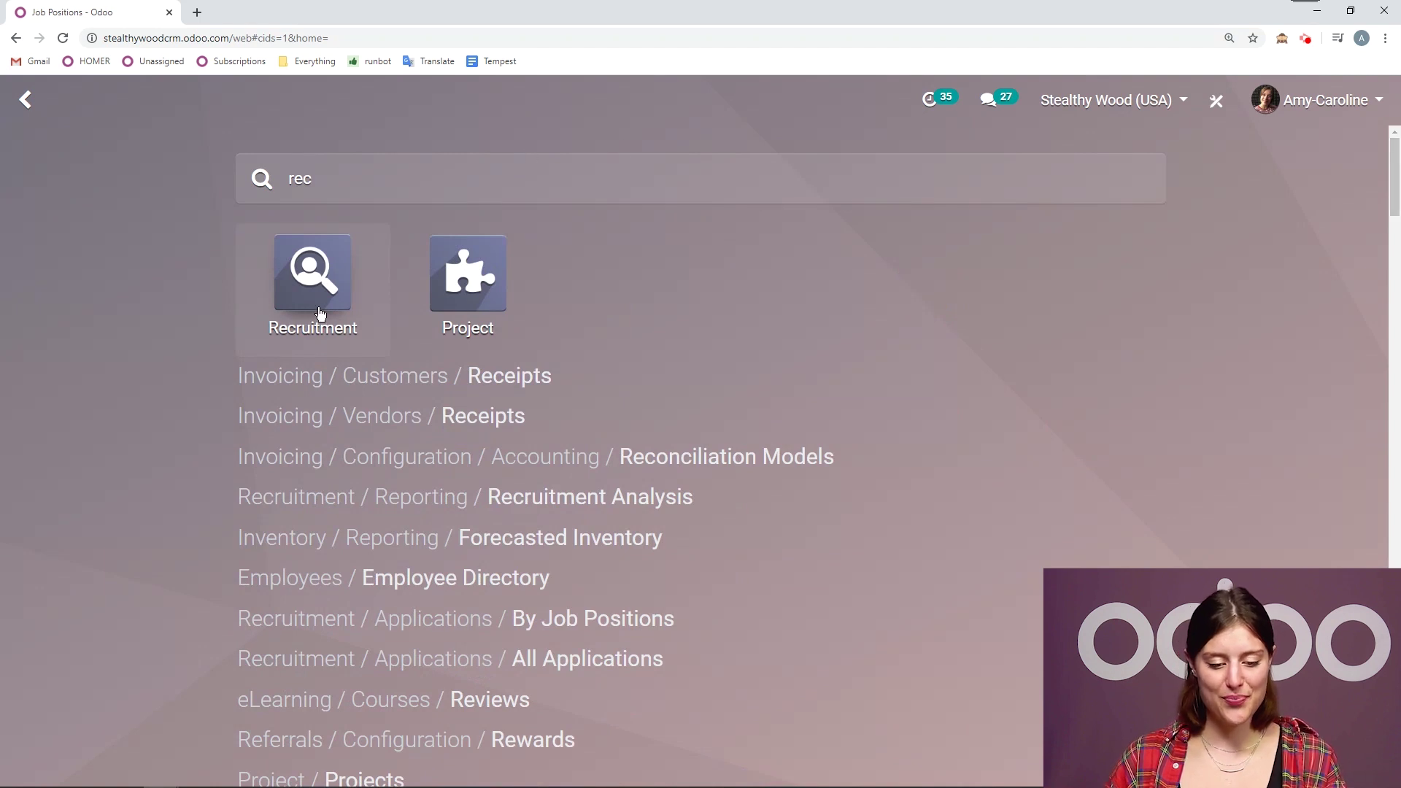
{"action": "left_click", "coordinate": [321, 314]}
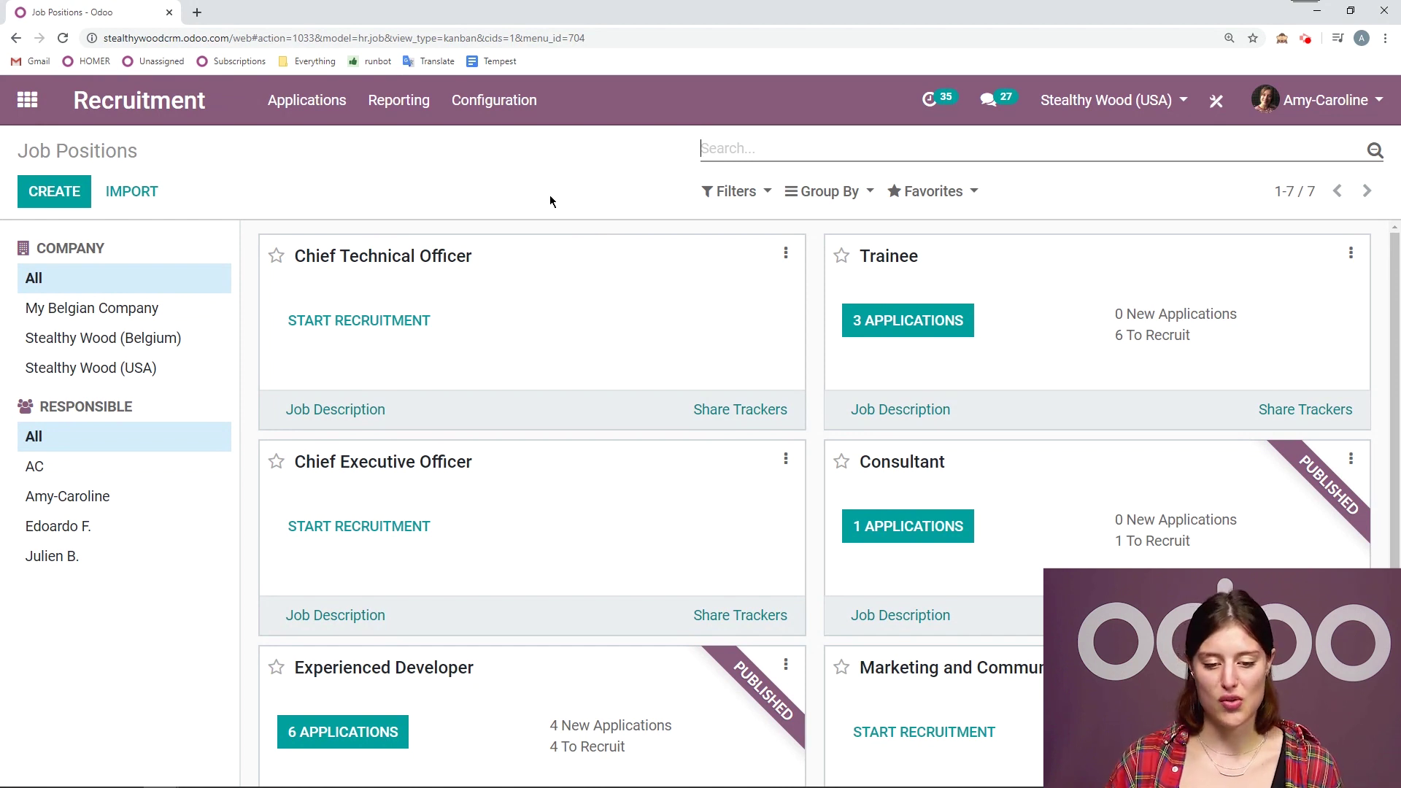
{"action": "left_click", "coordinate": [494, 100]}
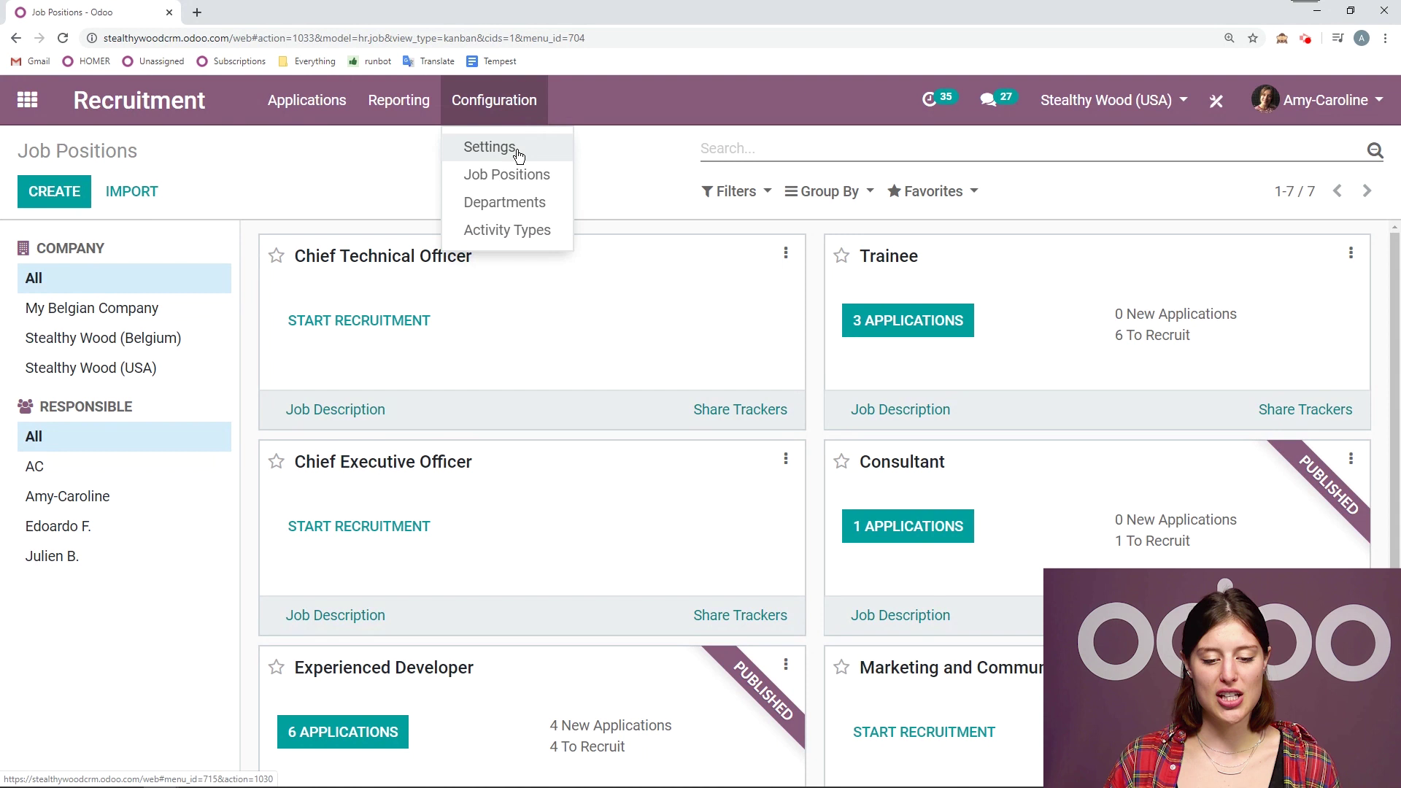
{"action": "left_click", "coordinate": [524, 171]}
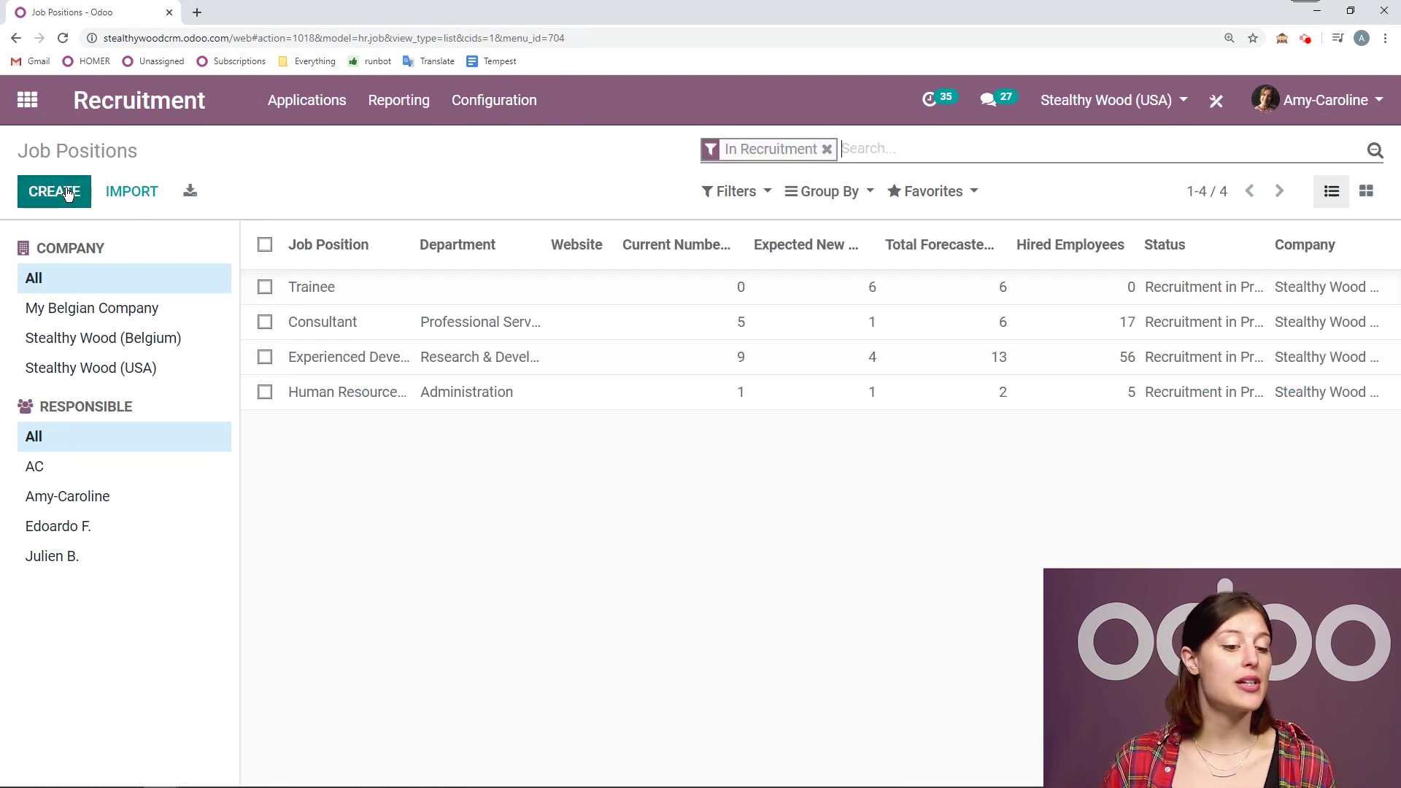
- Create a job position 'Assistant to the Regional Manager' in the Administration department
{"action": "left_click", "coordinate": [62, 184]}
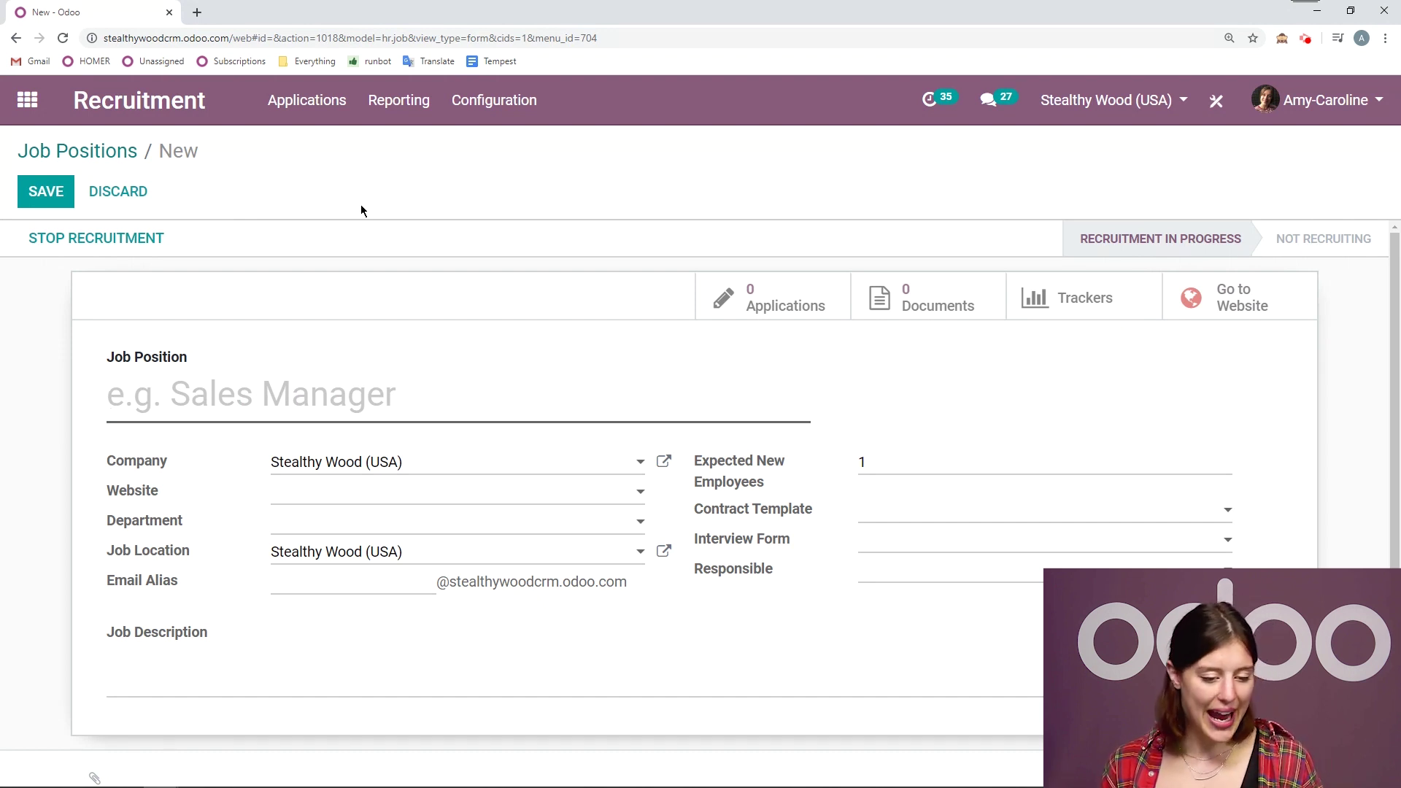
{"action": "type", "text": "Assistant to the Regional Manager"}
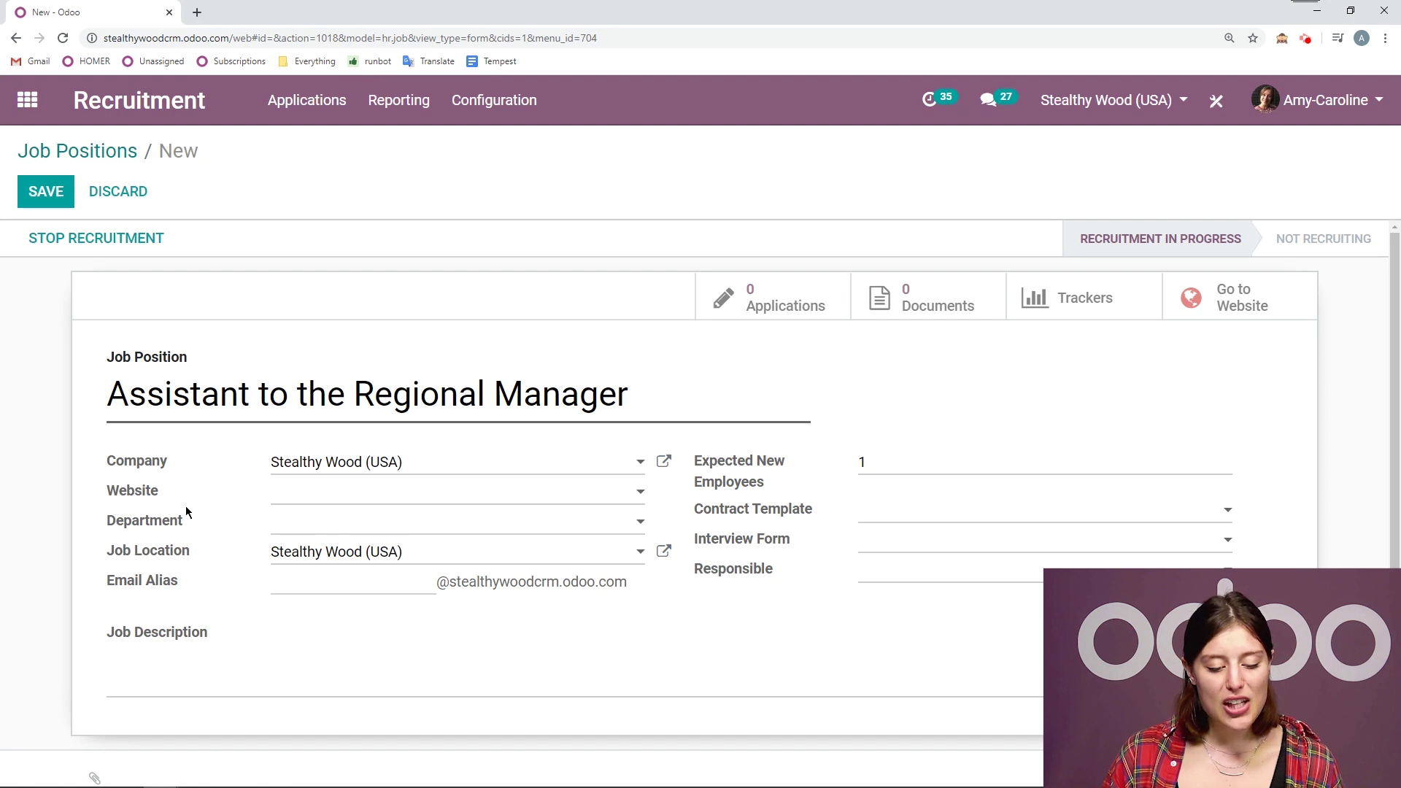
{"action": "left_click", "coordinate": [410, 551]}
{"action": "left_click", "coordinate": [300, 527]}
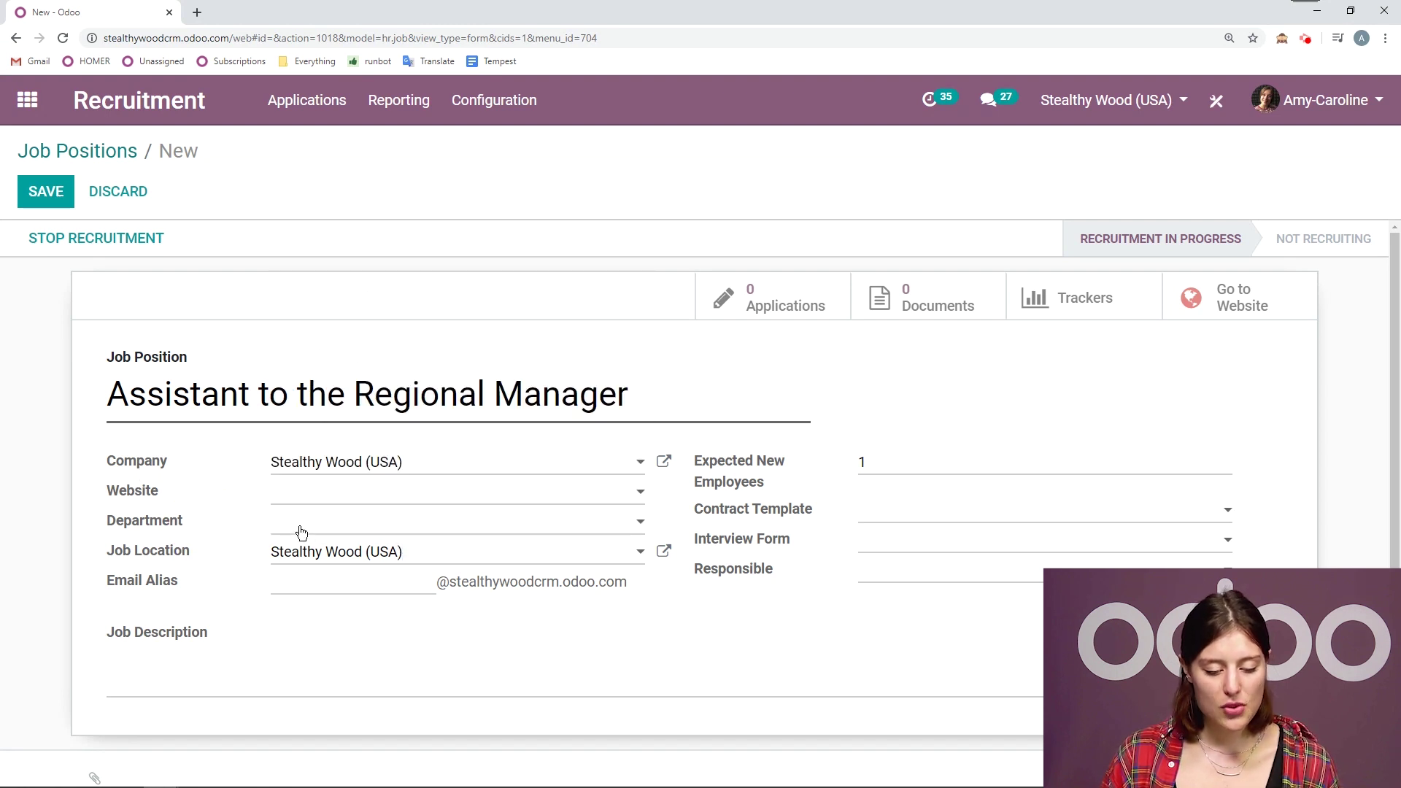
{"action": "left_click", "coordinate": [376, 554]}
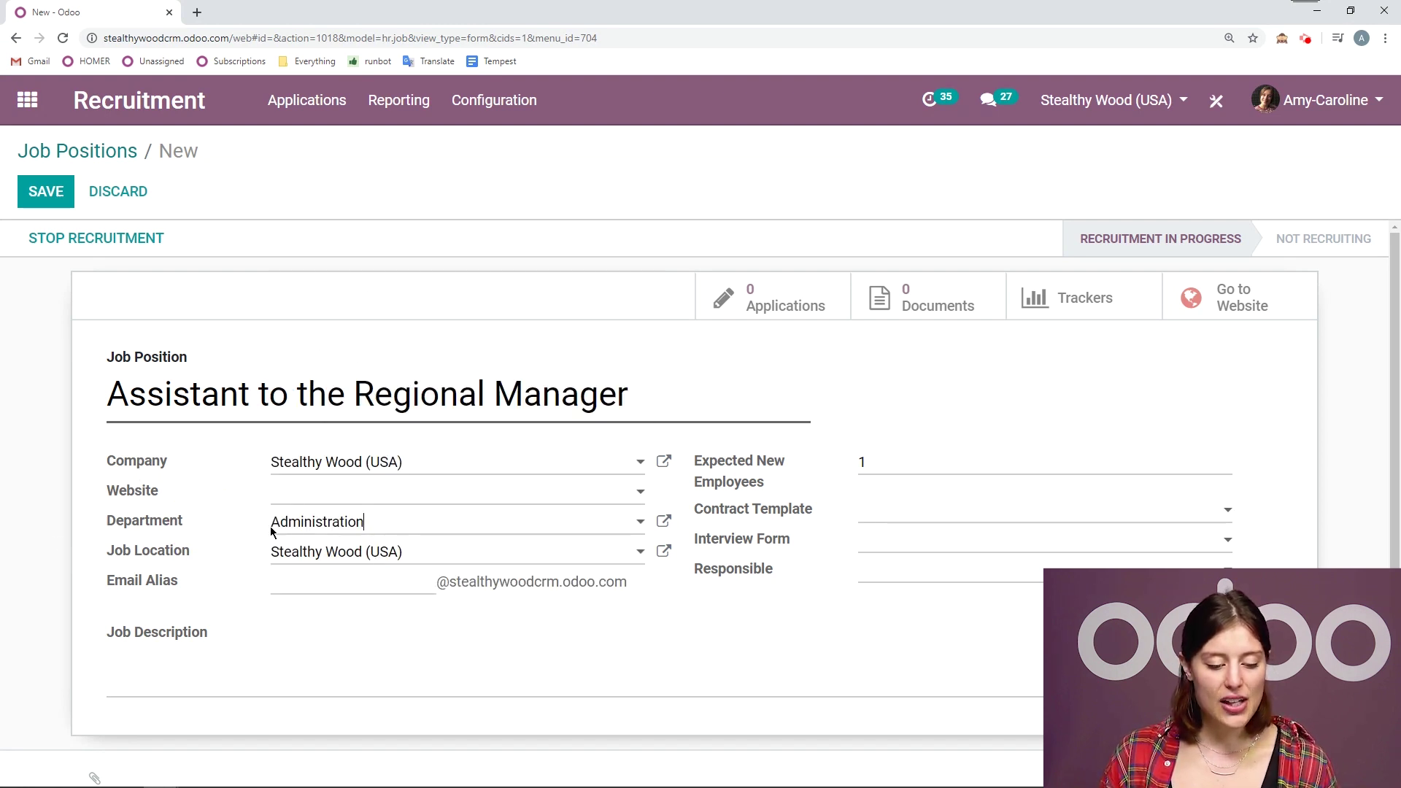
{"action": "left_click", "coordinate": [463, 557]}
{"action": "left_click", "coordinate": [462, 559]}
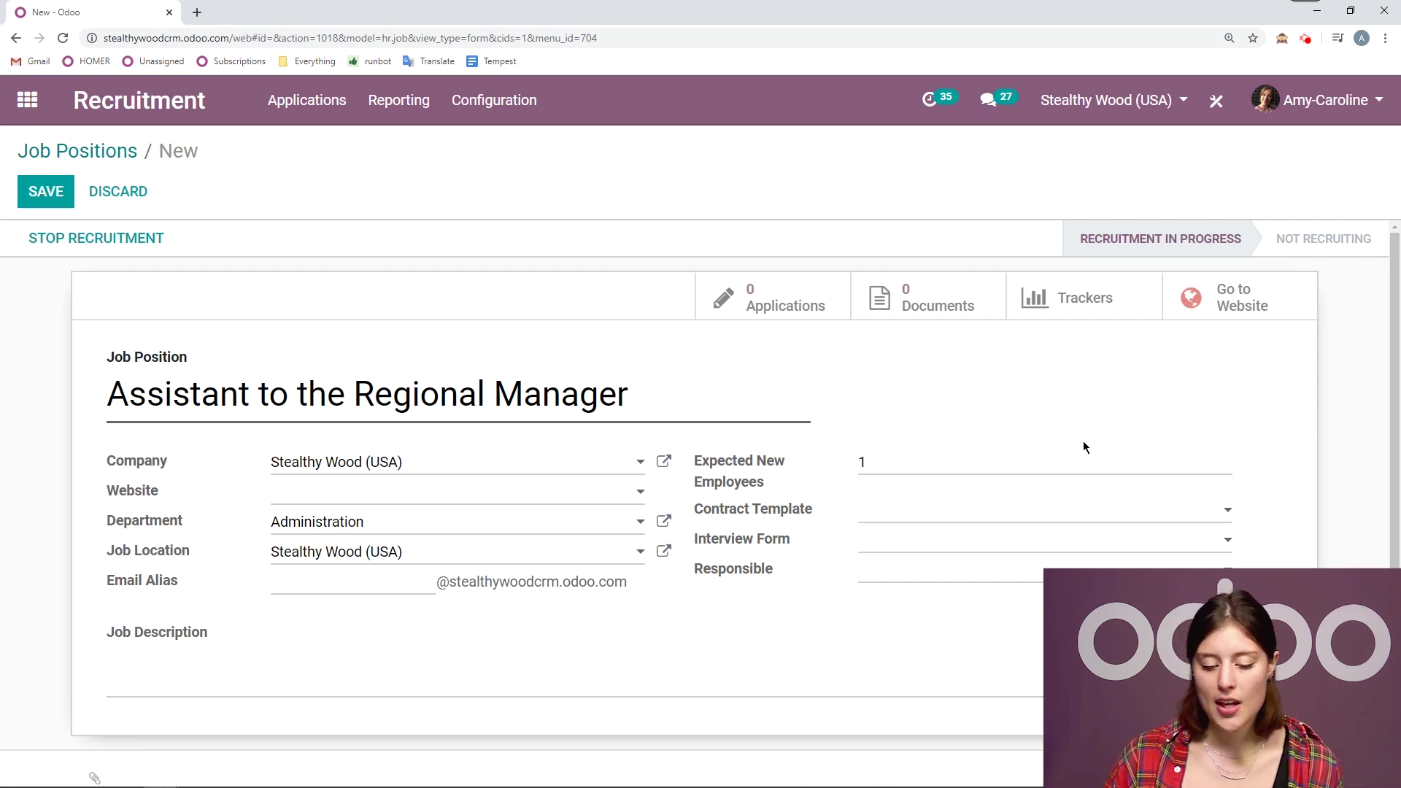
- Set the contract template to Demo Contract and the interview form to Recruitment Form
{"action": "left_click", "coordinate": [1112, 515]}
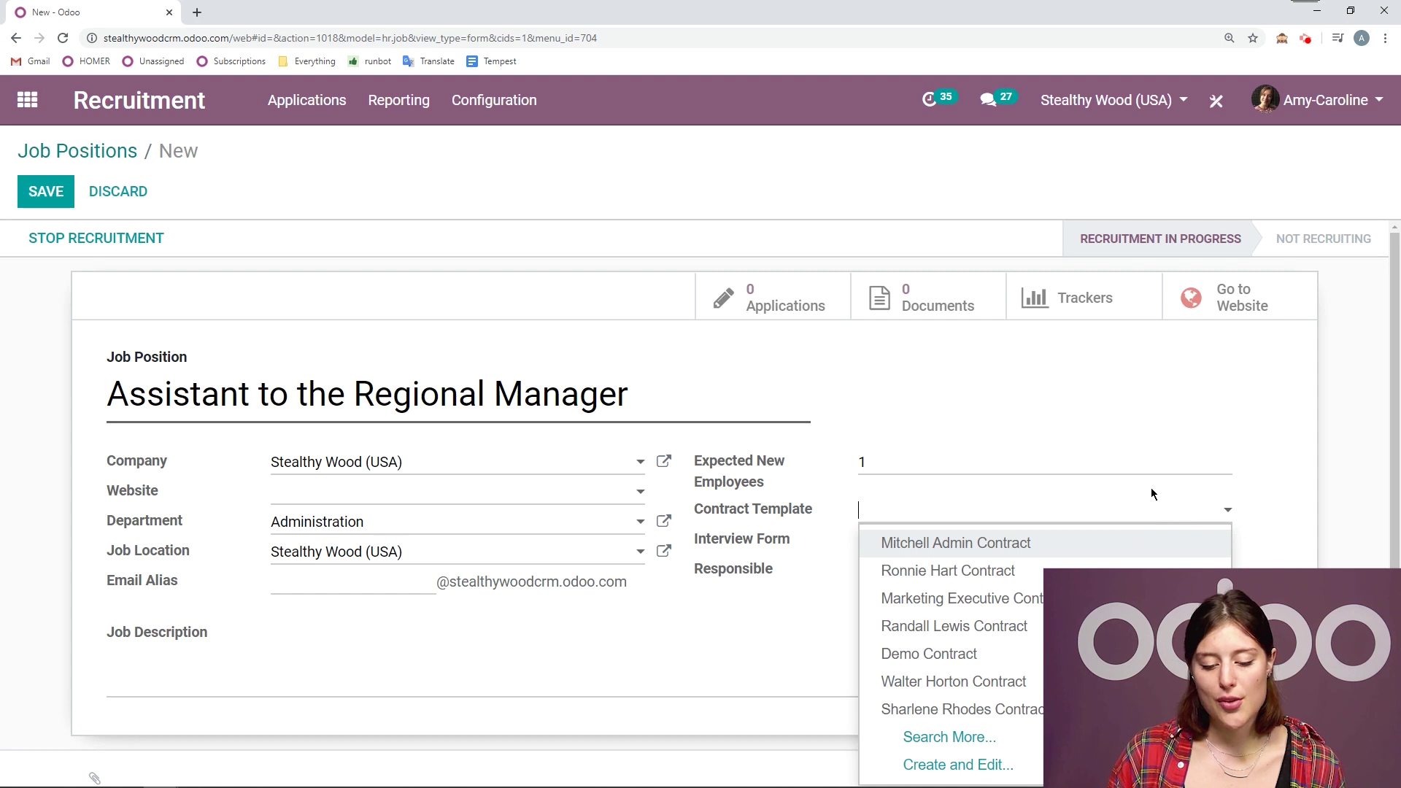
{"action": "left_click", "coordinate": [938, 653]}
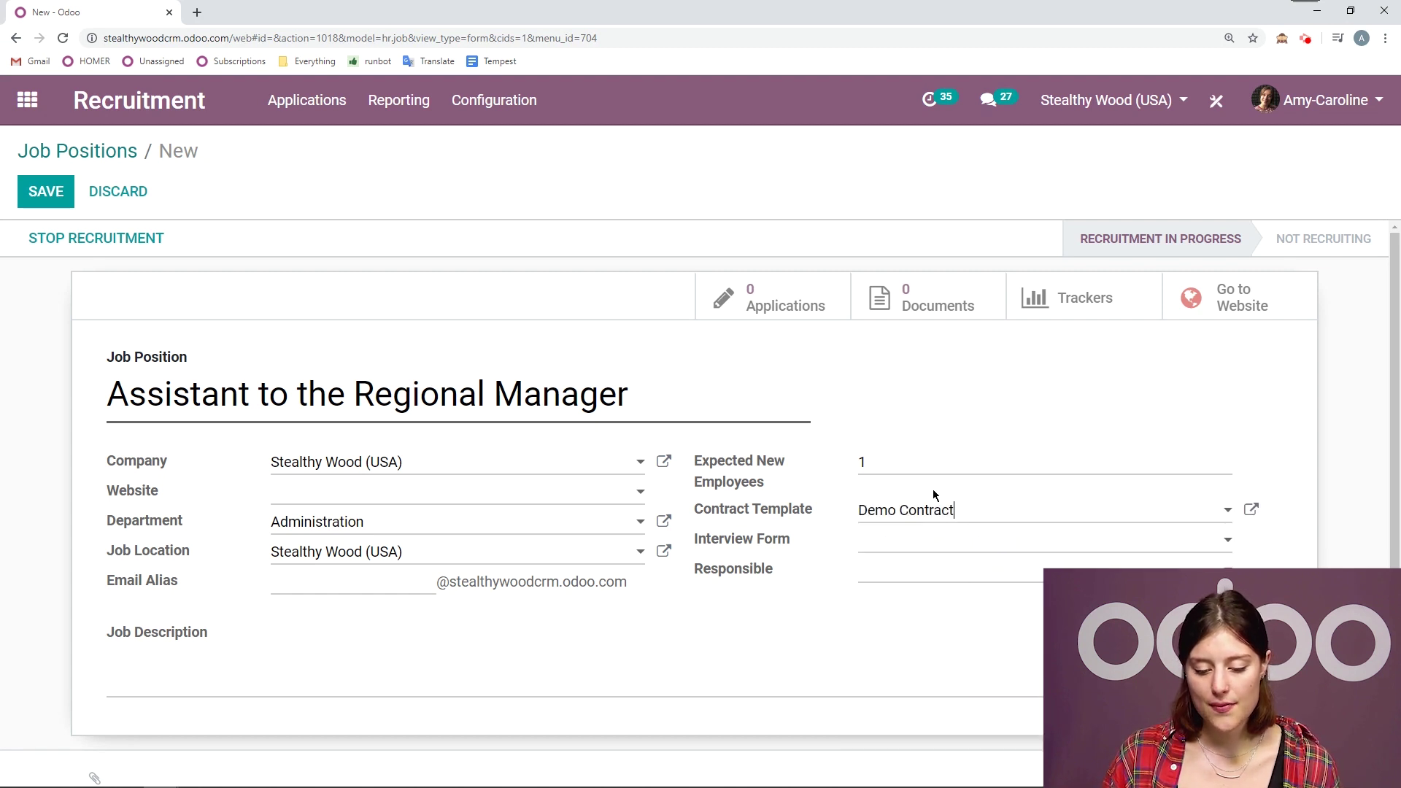
{"action": "left_click", "coordinate": [905, 542]}
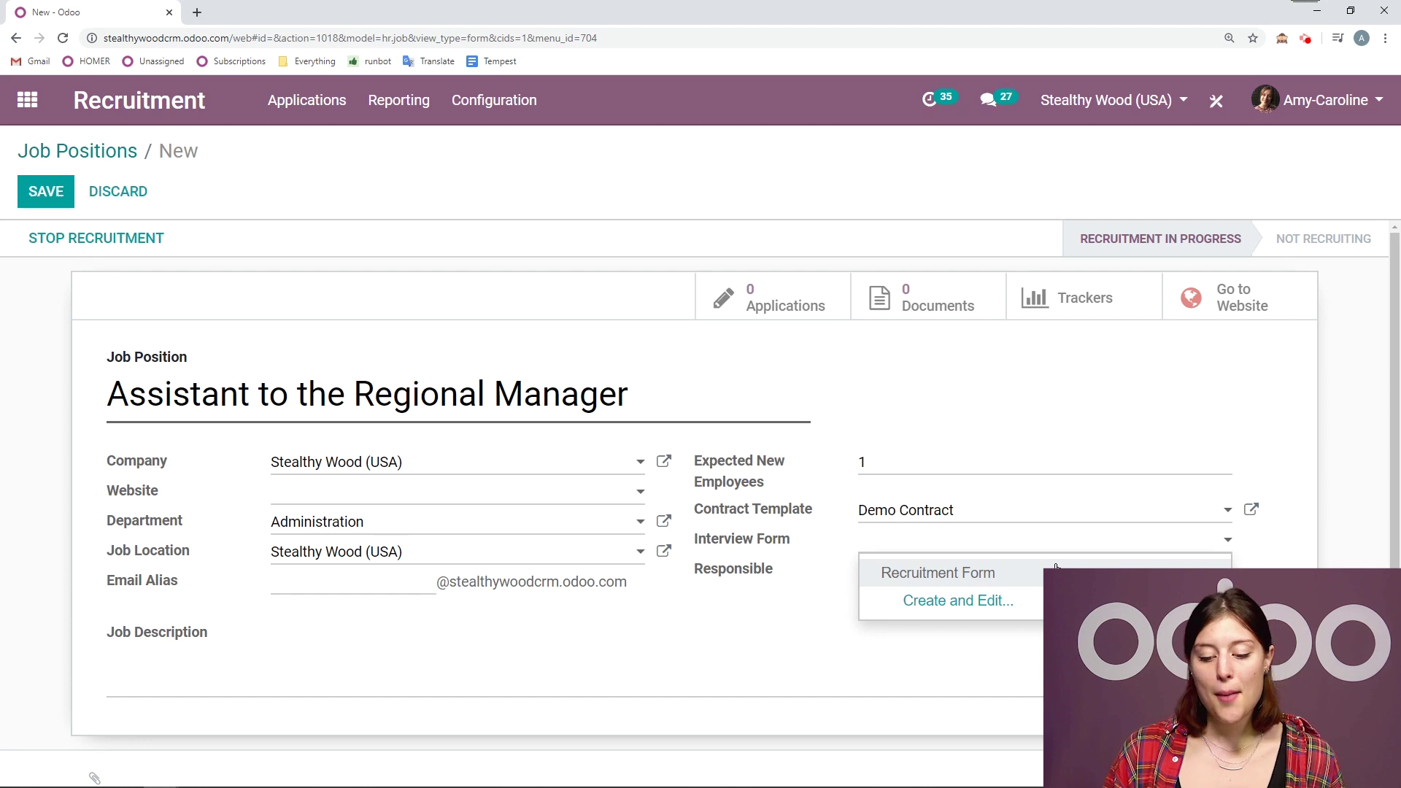
{"action": "left_click", "coordinate": [1016, 574]}
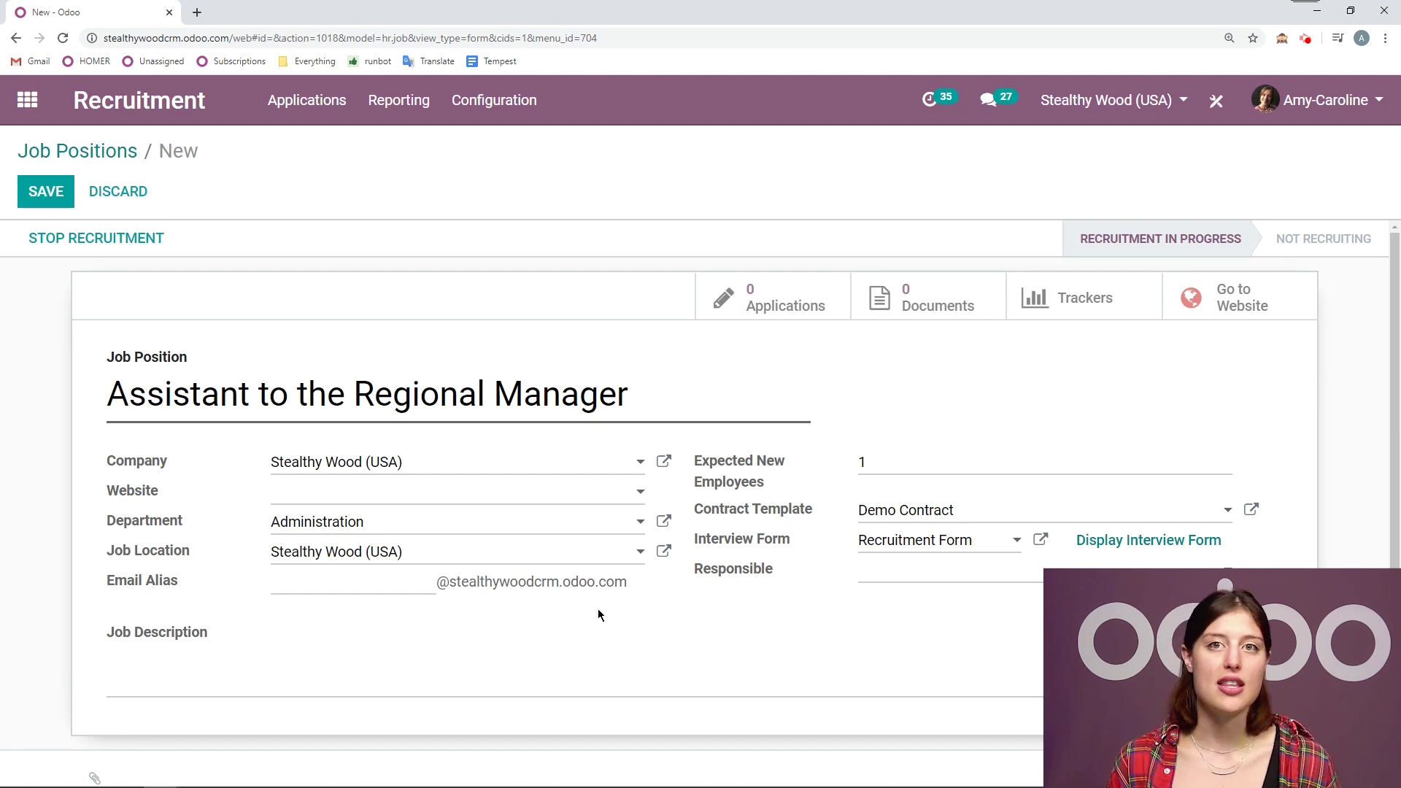
- Assign a responsible recruiter and write the description 'This job is only for the best of the best of everything!!'
{"action": "left_click", "coordinate": [948, 578]}
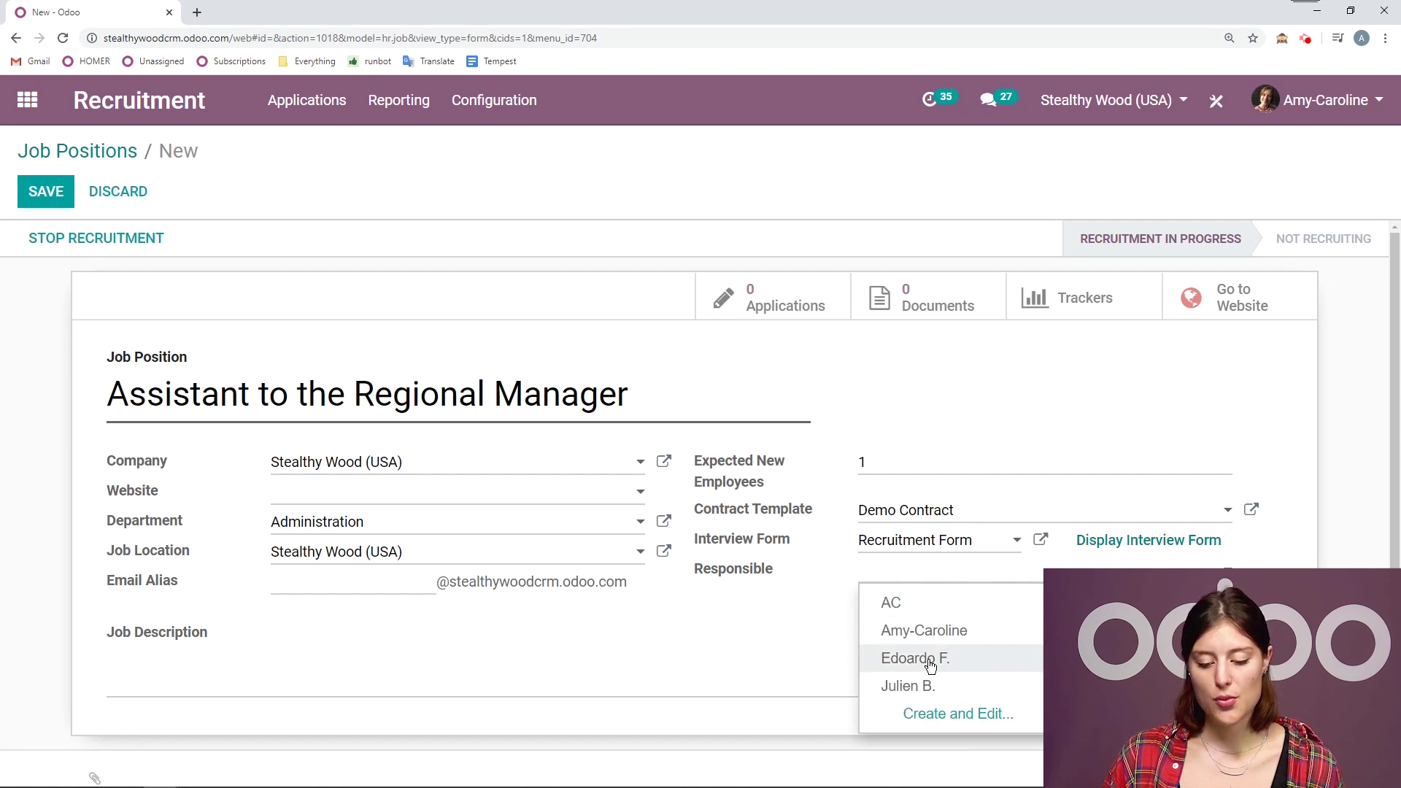
{"action": "left_click", "coordinate": [898, 658]}
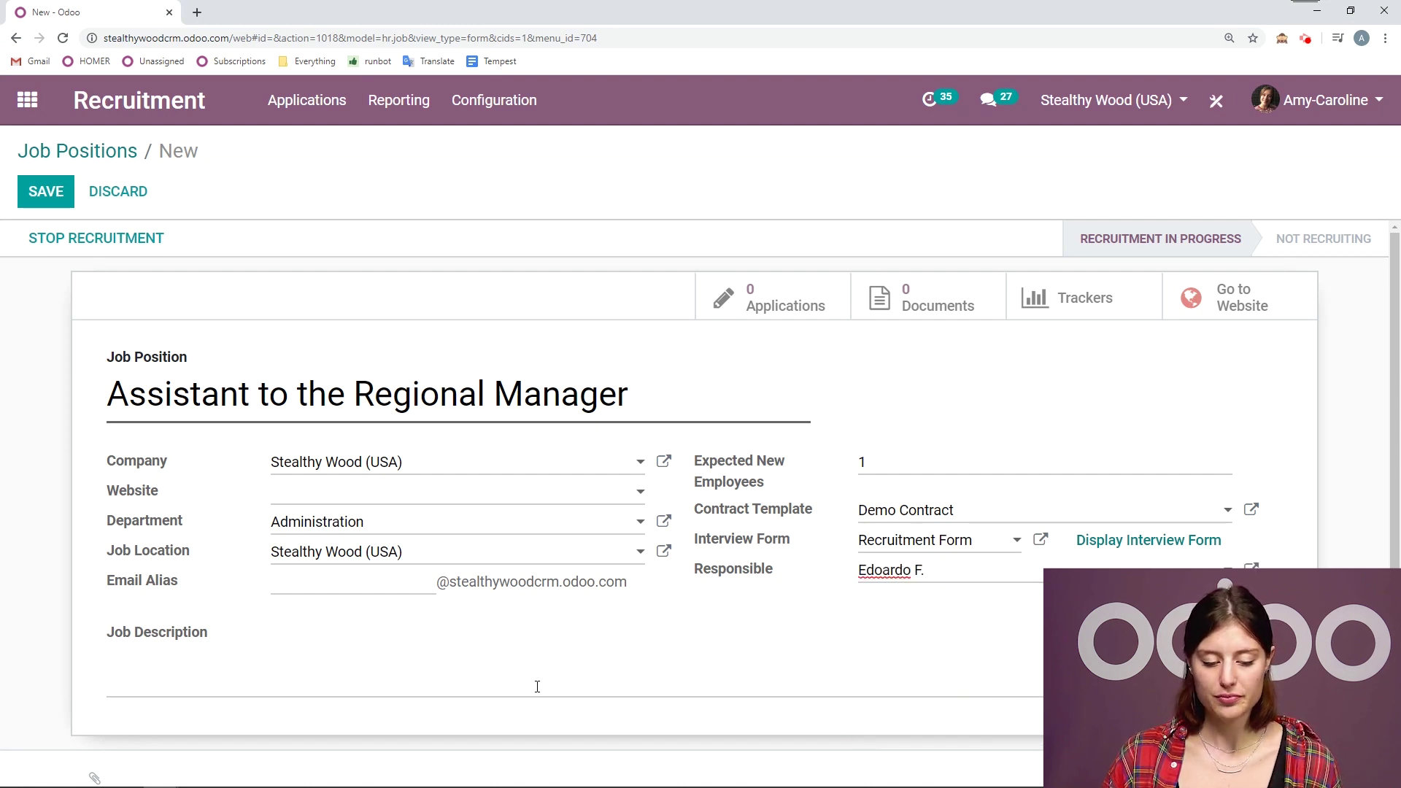
{"action": "left_click", "coordinate": [514, 658]}
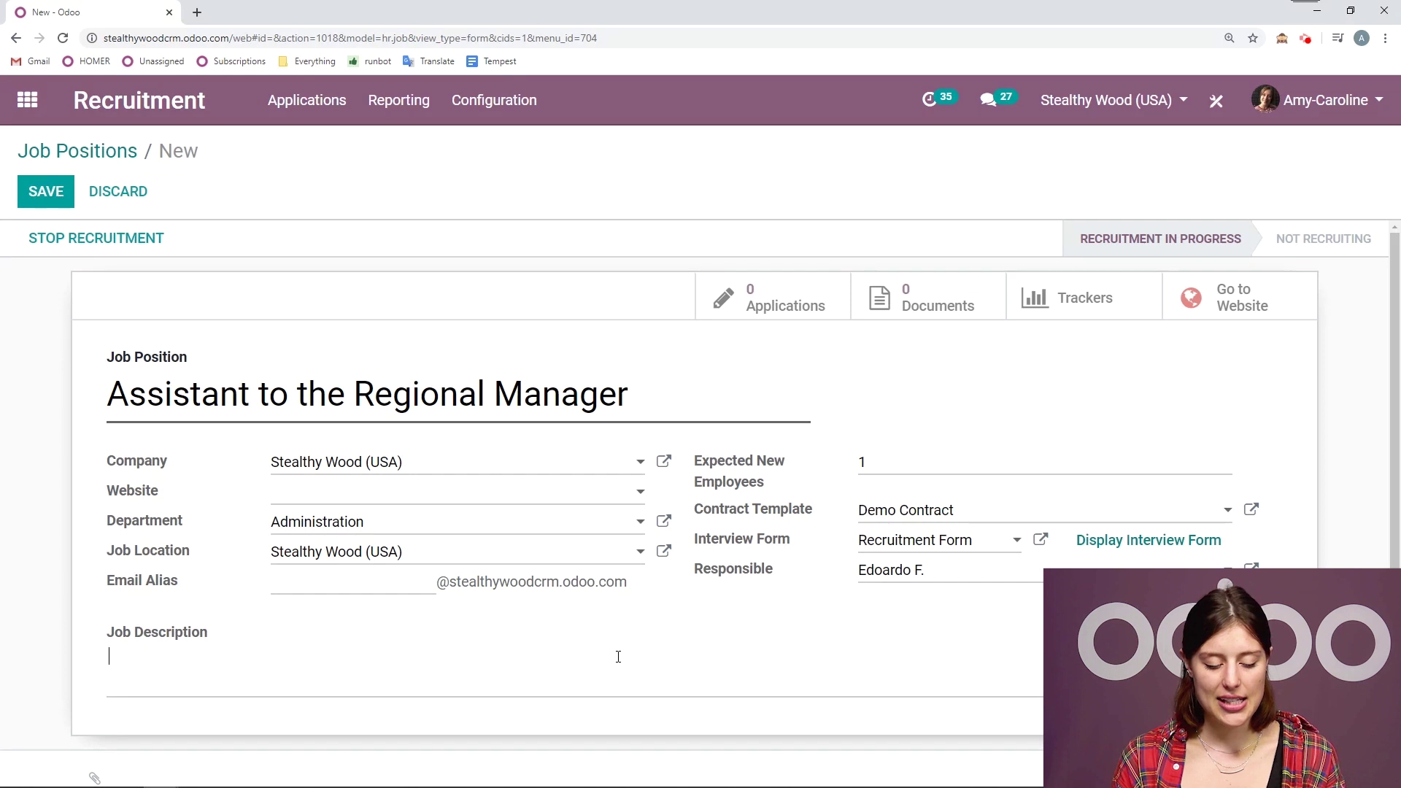
{"action": "type", "text": "This "}
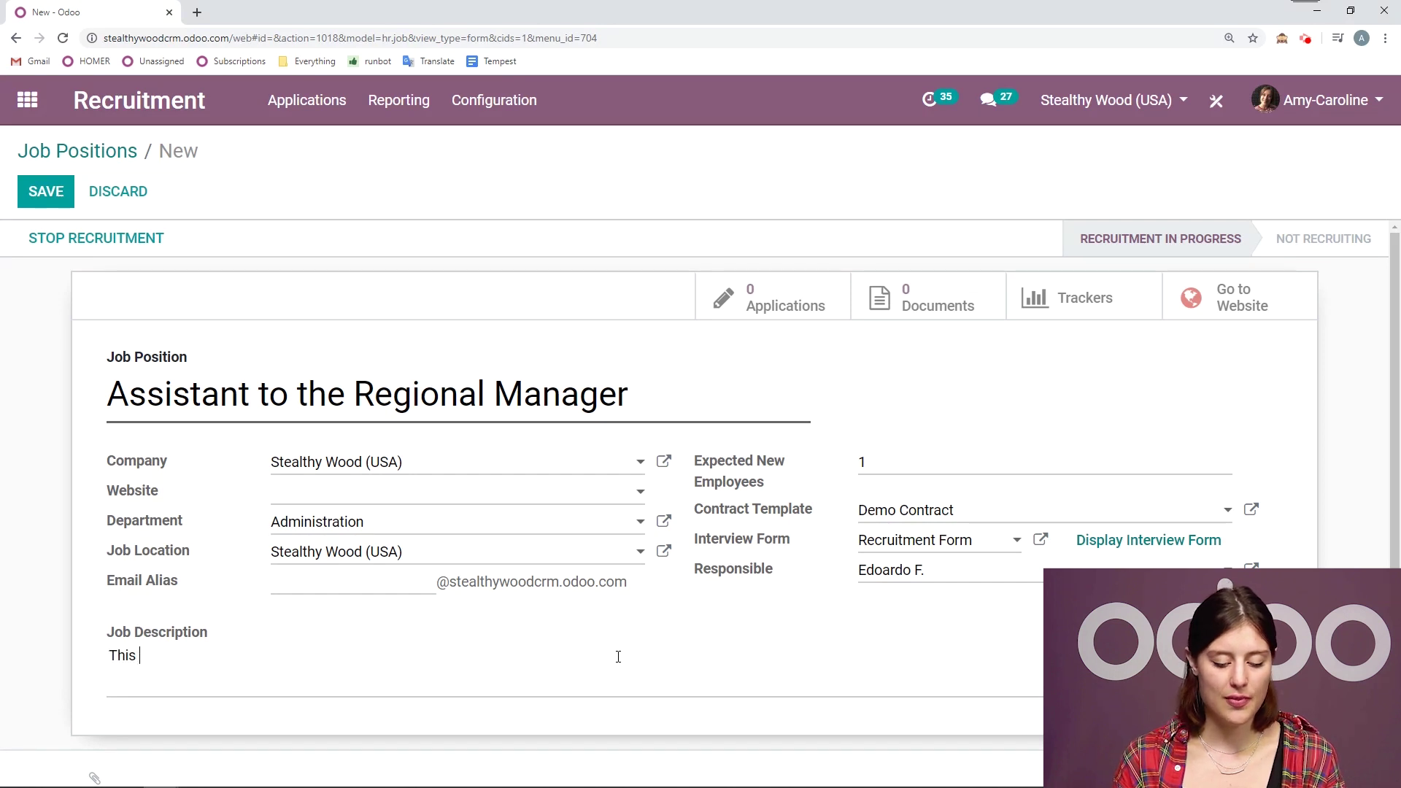
{"action": "type", "text": "job is onl"}
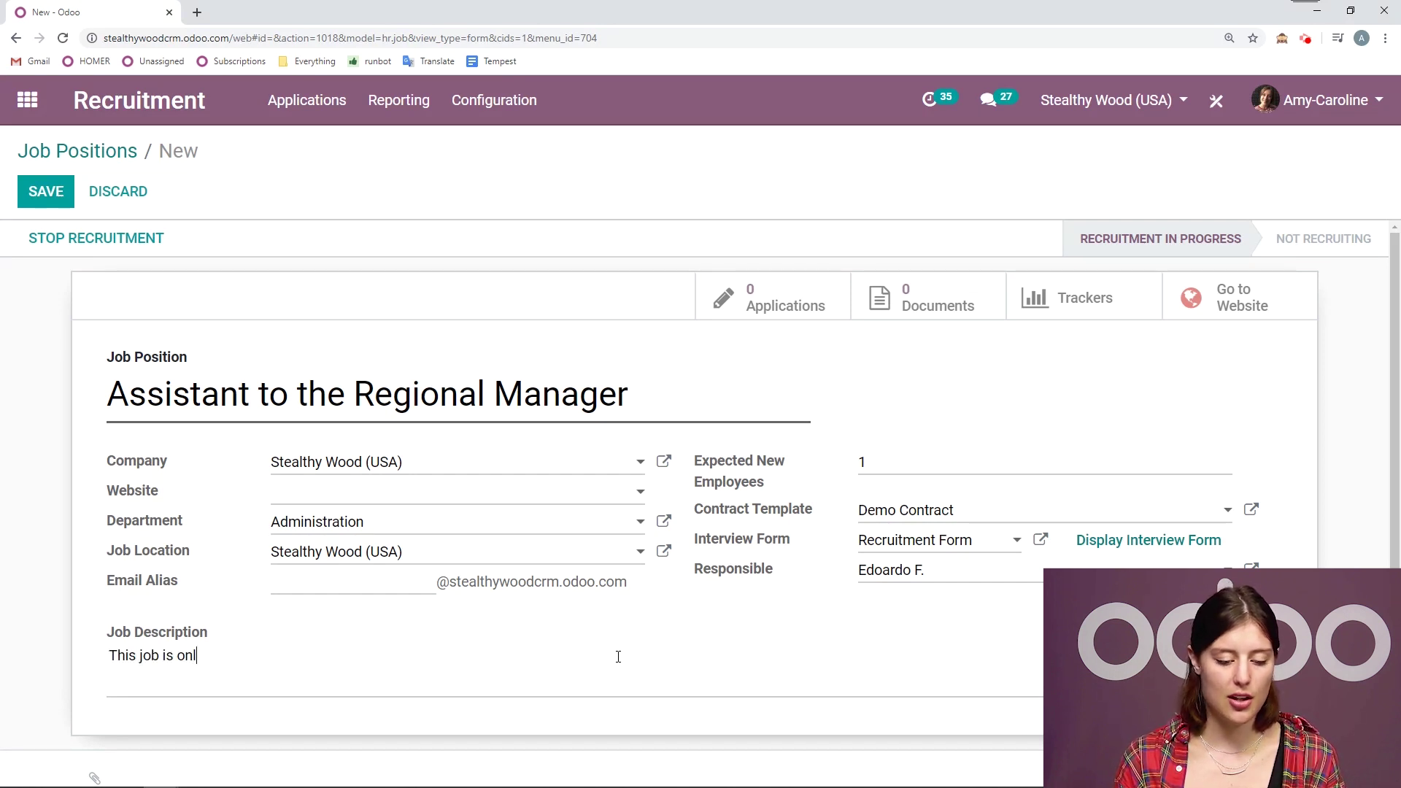
{"action": "type", "text": "y for the best of t"}
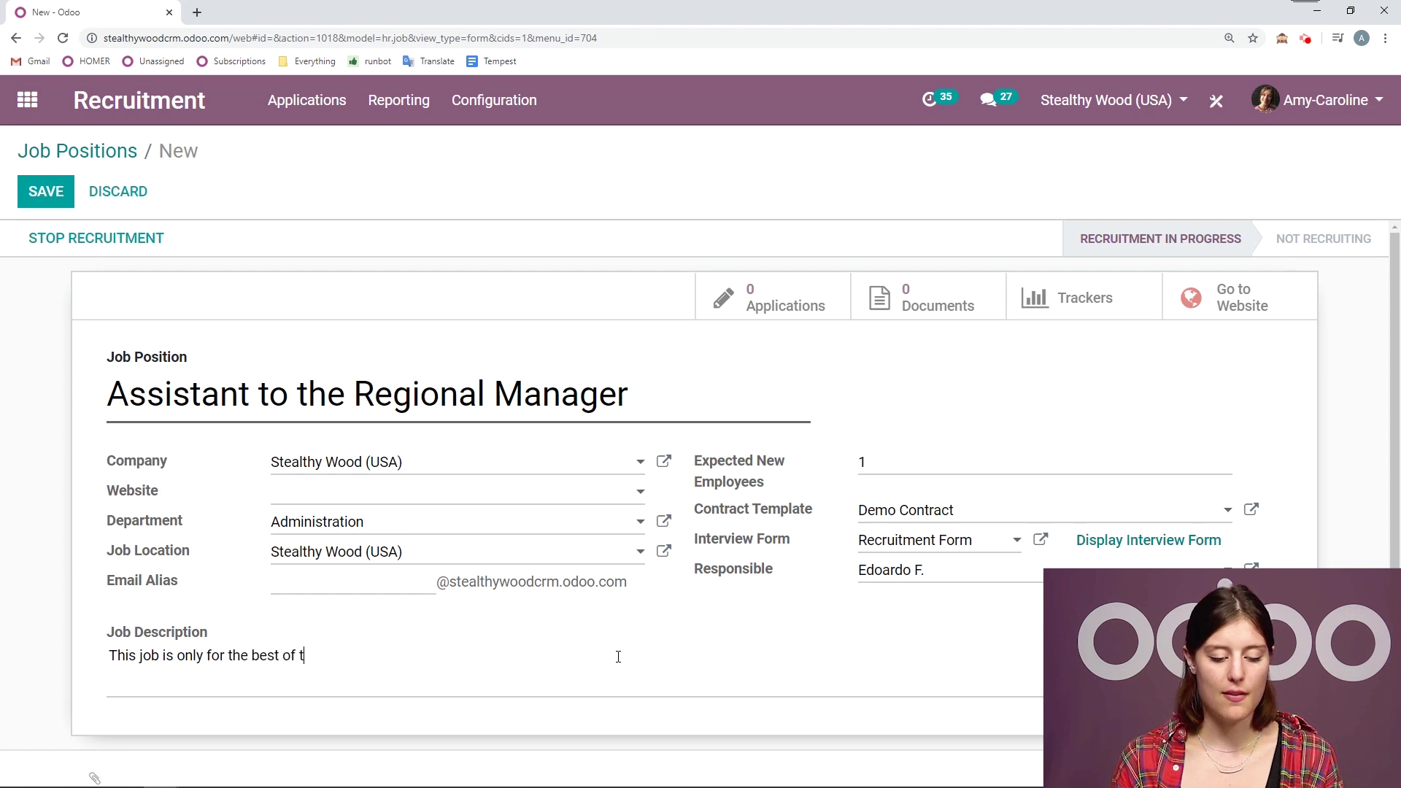
{"action": "type", "text": "he best of everything"}
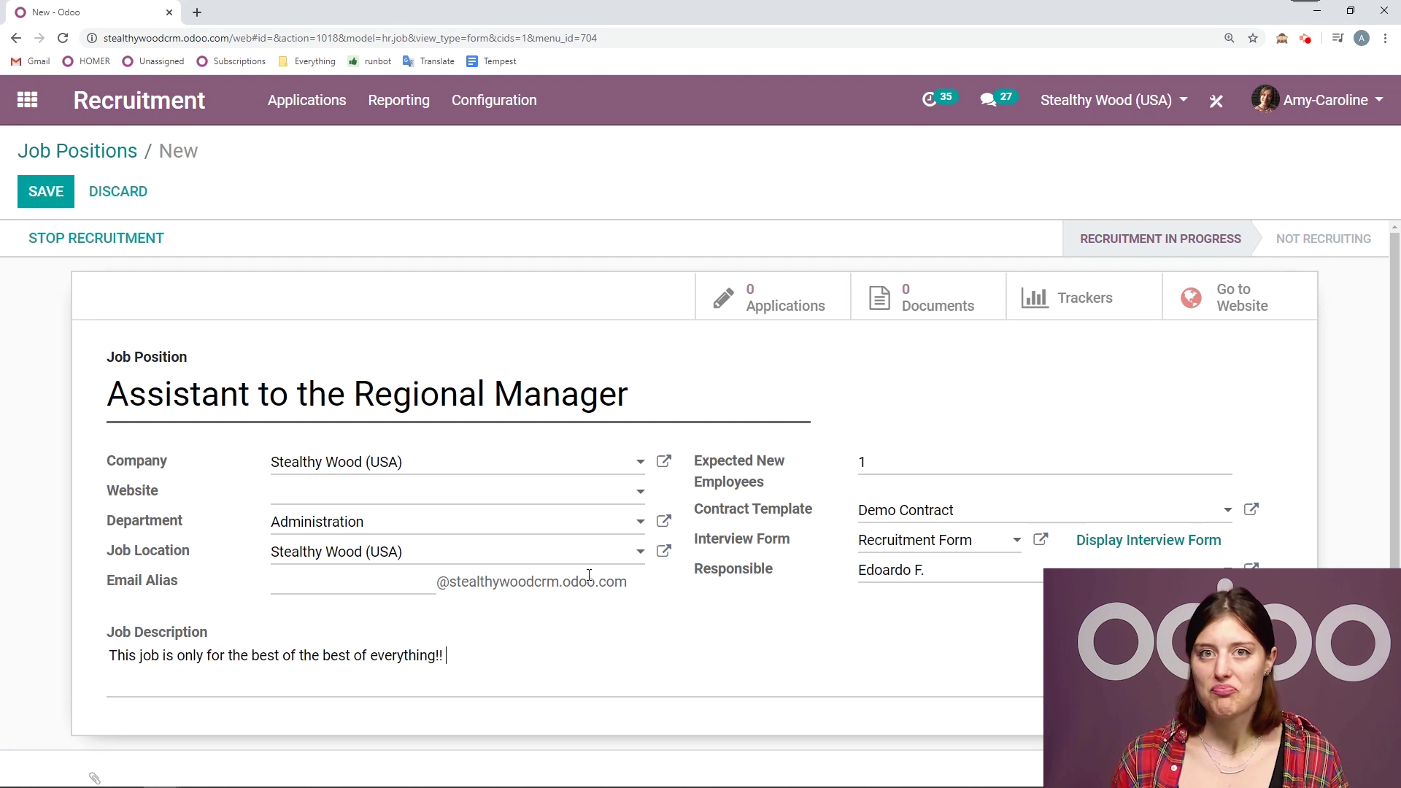
{"action": "type", "text": "!!"}
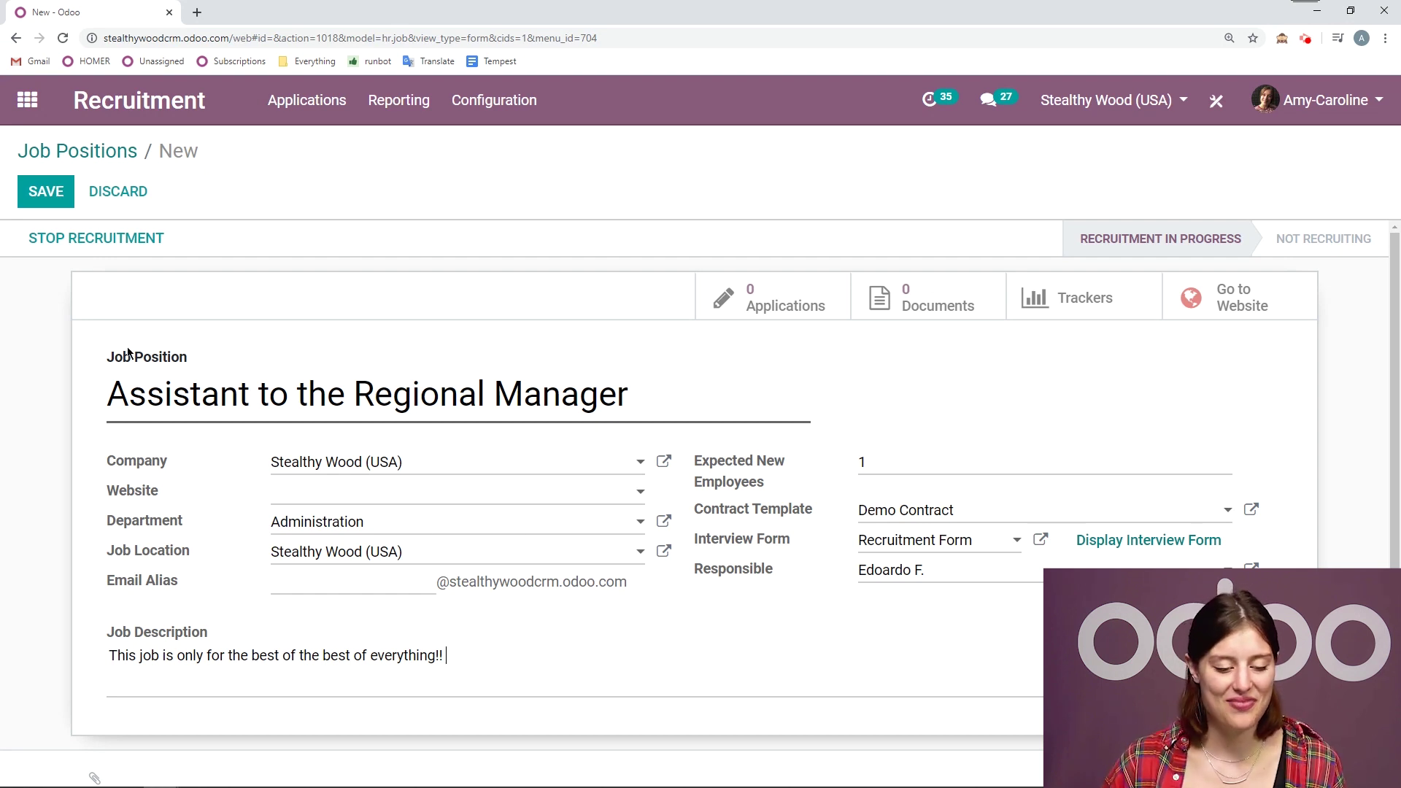
- Save the Assistant to the Regional Manager position and return to the Job Positions overview
{"action": "left_click", "coordinate": [45, 196]}
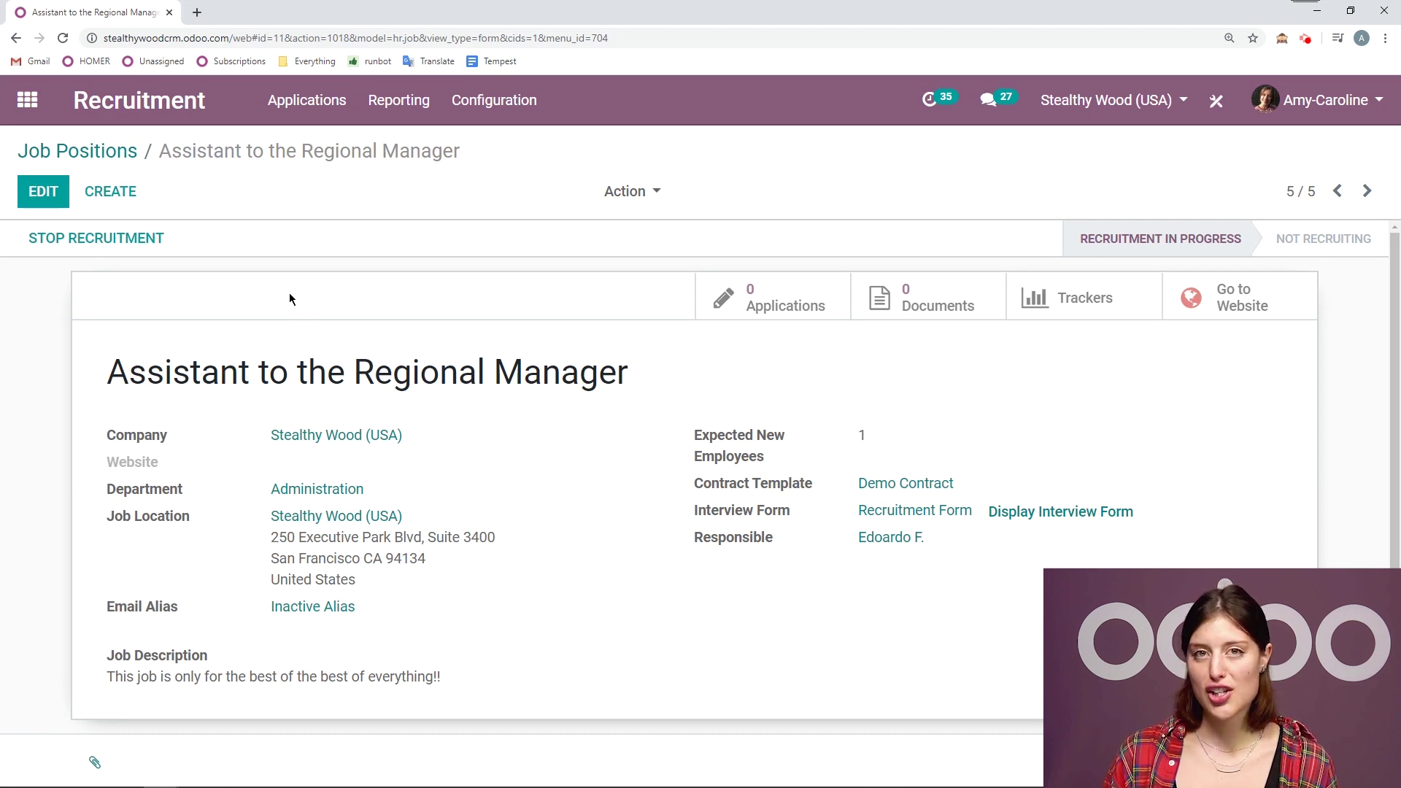
{"action": "left_click", "coordinate": [164, 108]}
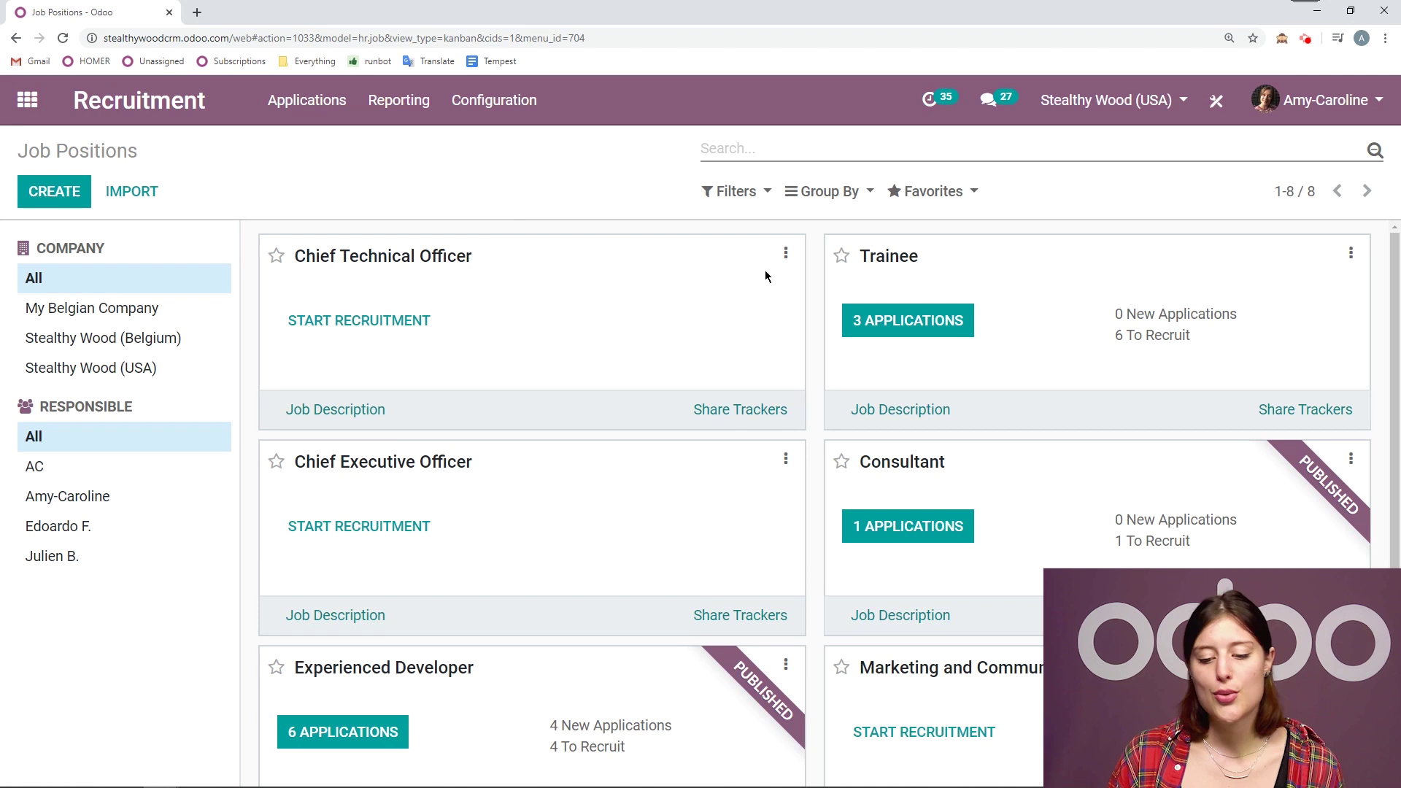
- Mark recruitment for the Trainee job as done
{"action": "scroll", "coordinate": [839, 256], "scroll_direction": "down", "scroll_amount": 1}
{"action": "scroll", "coordinate": [935, 255], "scroll_direction": "up", "scroll_amount": 1}
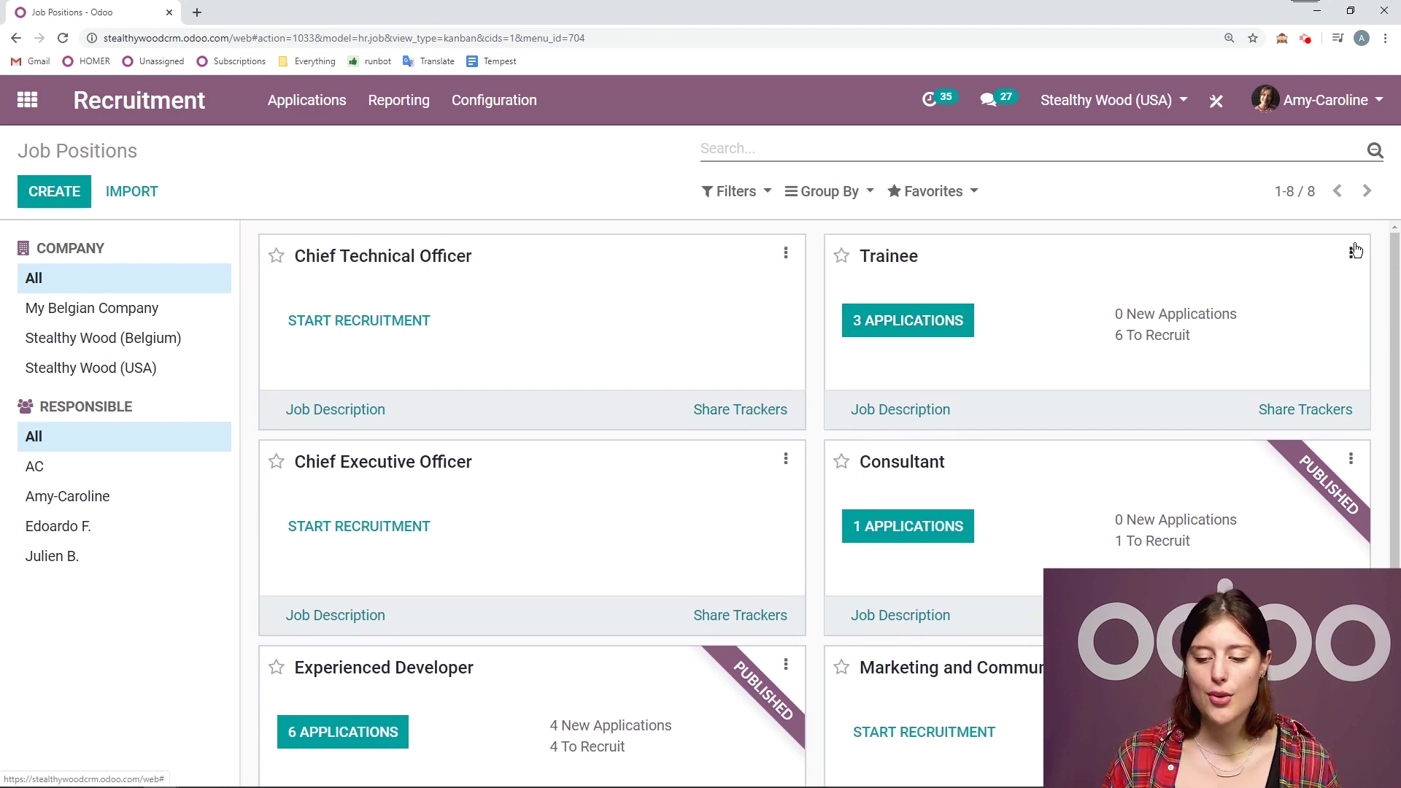
{"action": "left_click", "coordinate": [1352, 252]}
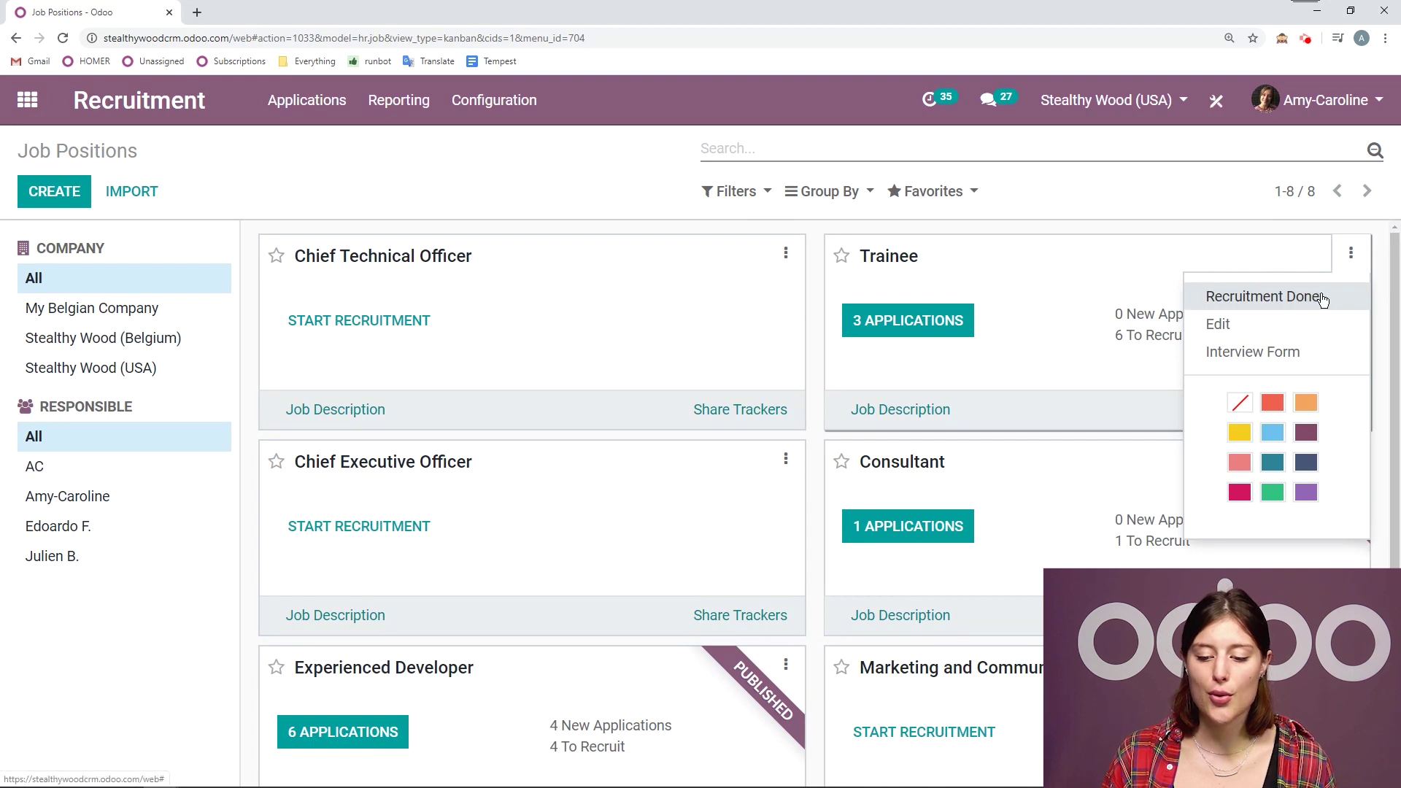
{"action": "left_click", "coordinate": [1286, 306]}
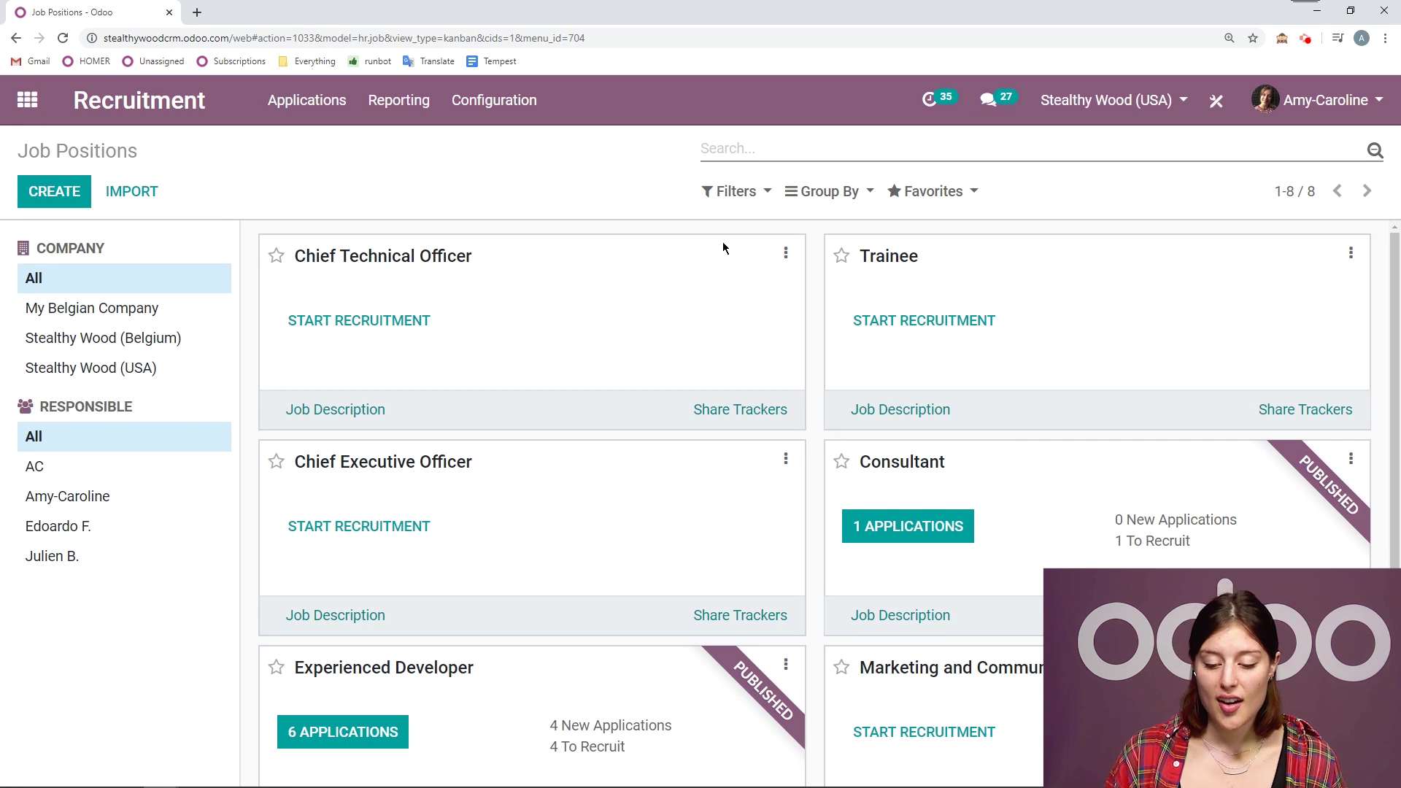
- Open and close the Marketing job's options menu without changing anything
{"action": "scroll", "coordinate": [694, 255], "scroll_direction": "down", "scroll_amount": 2}
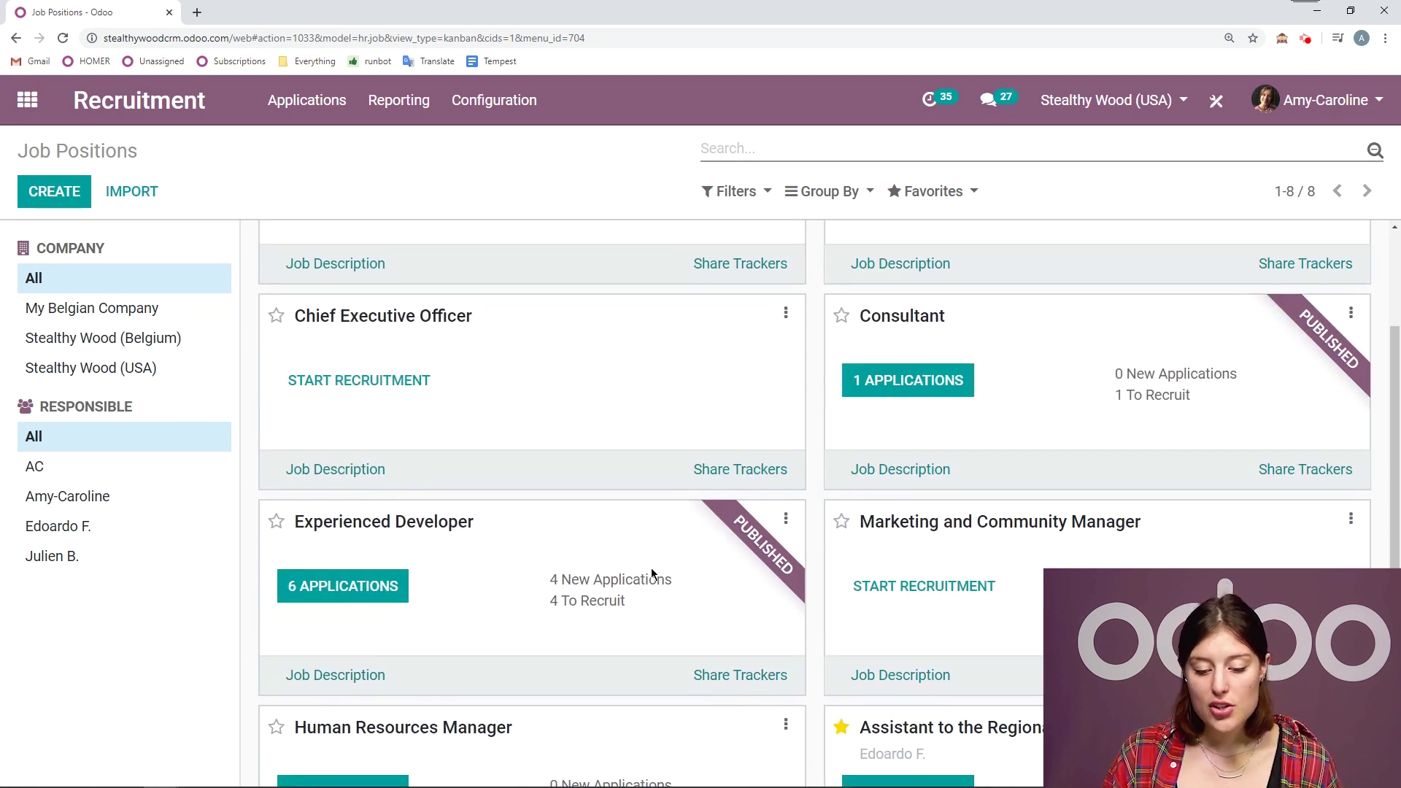
{"action": "scroll", "coordinate": [810, 568], "scroll_direction": "down", "scroll_amount": 2}
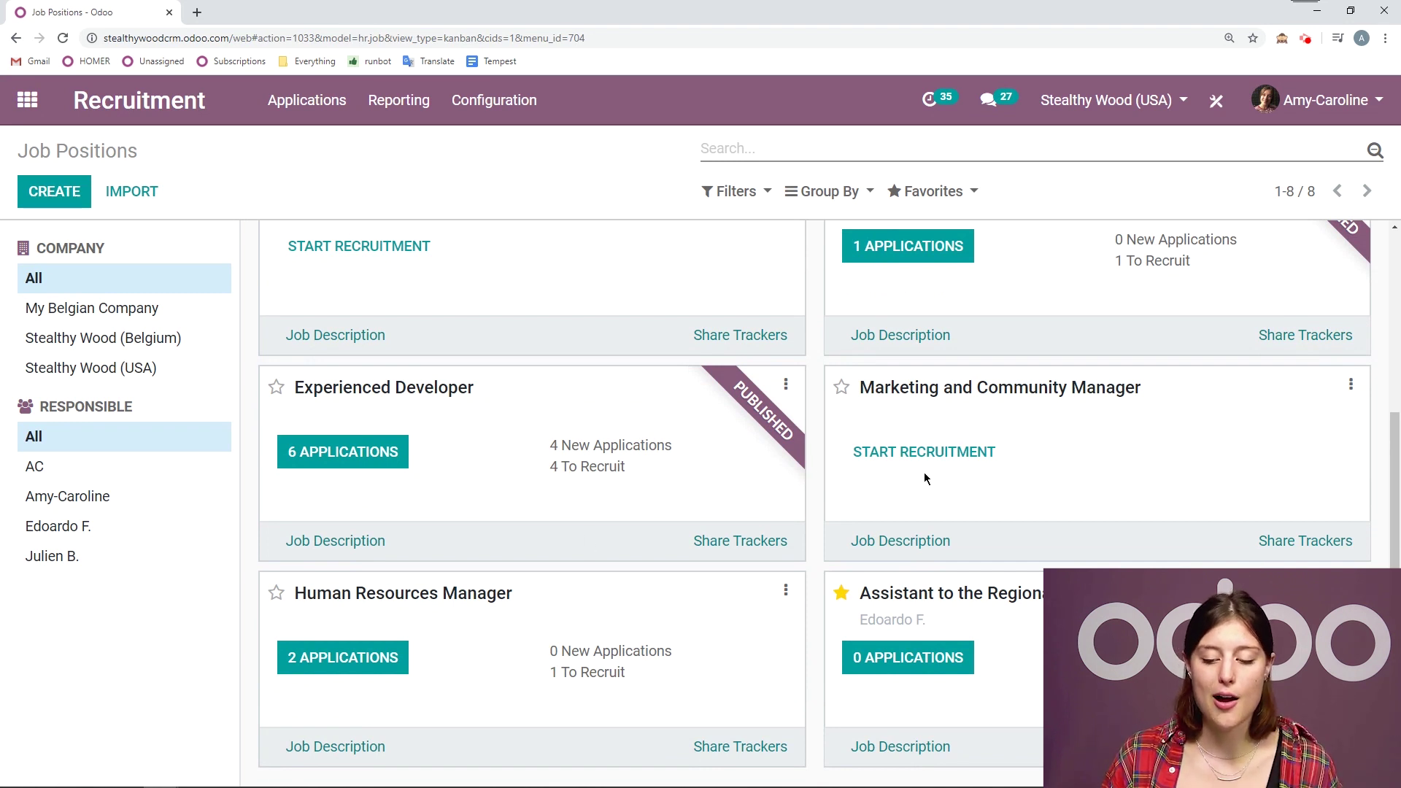
{"action": "scroll", "coordinate": [949, 485], "scroll_direction": "up", "scroll_amount": 1}
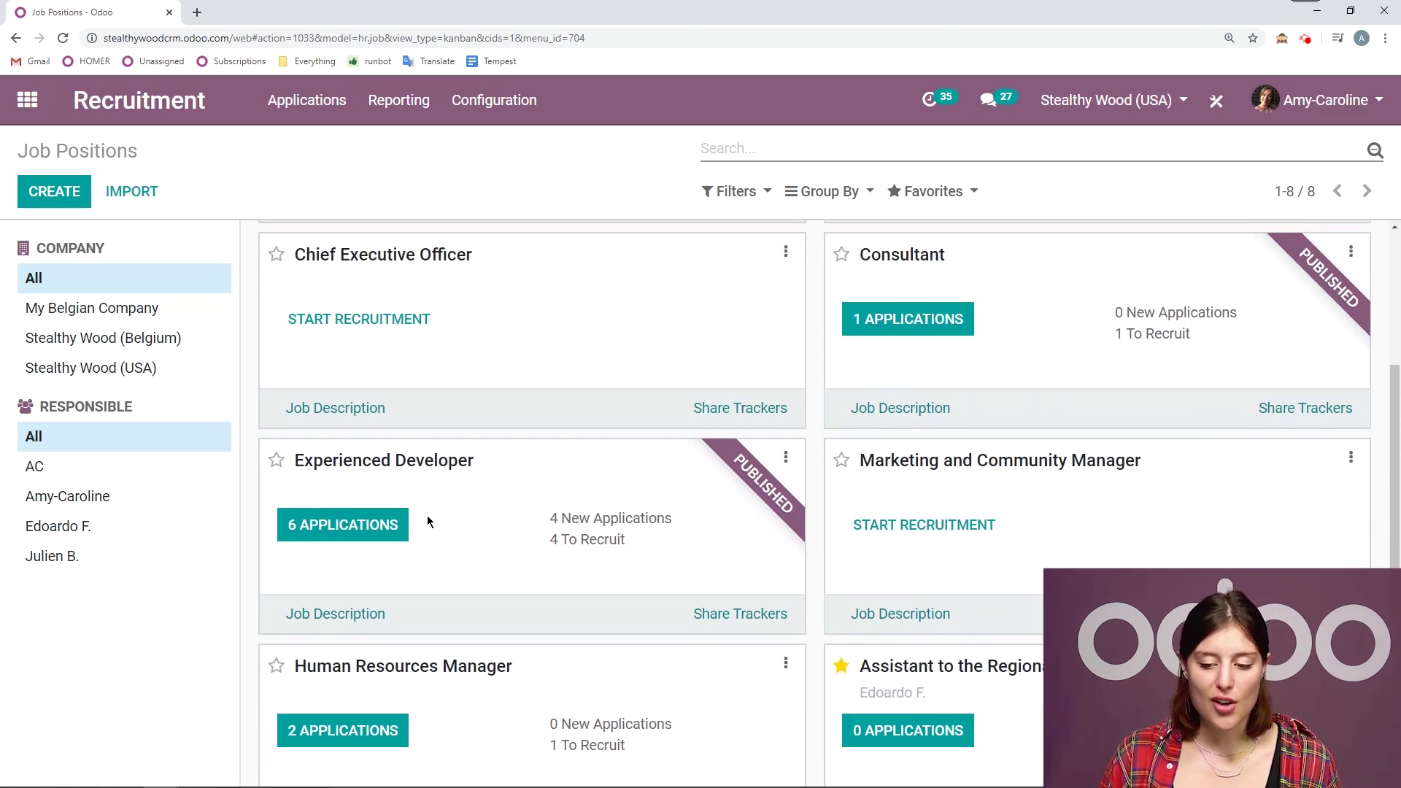
{"action": "scroll", "coordinate": [1066, 558], "scroll_direction": "down", "scroll_amount": 1}
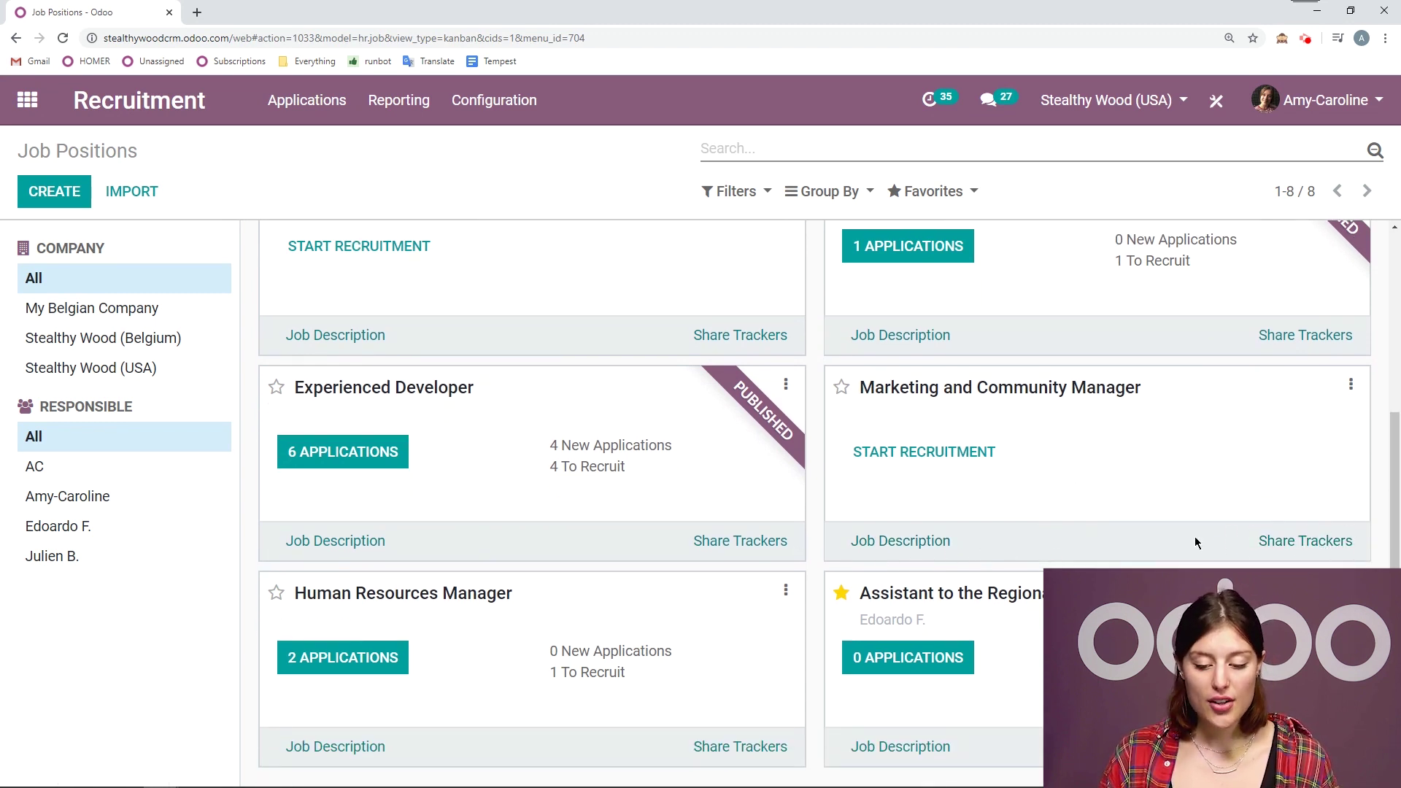
{"action": "left_click", "coordinate": [1353, 385]}
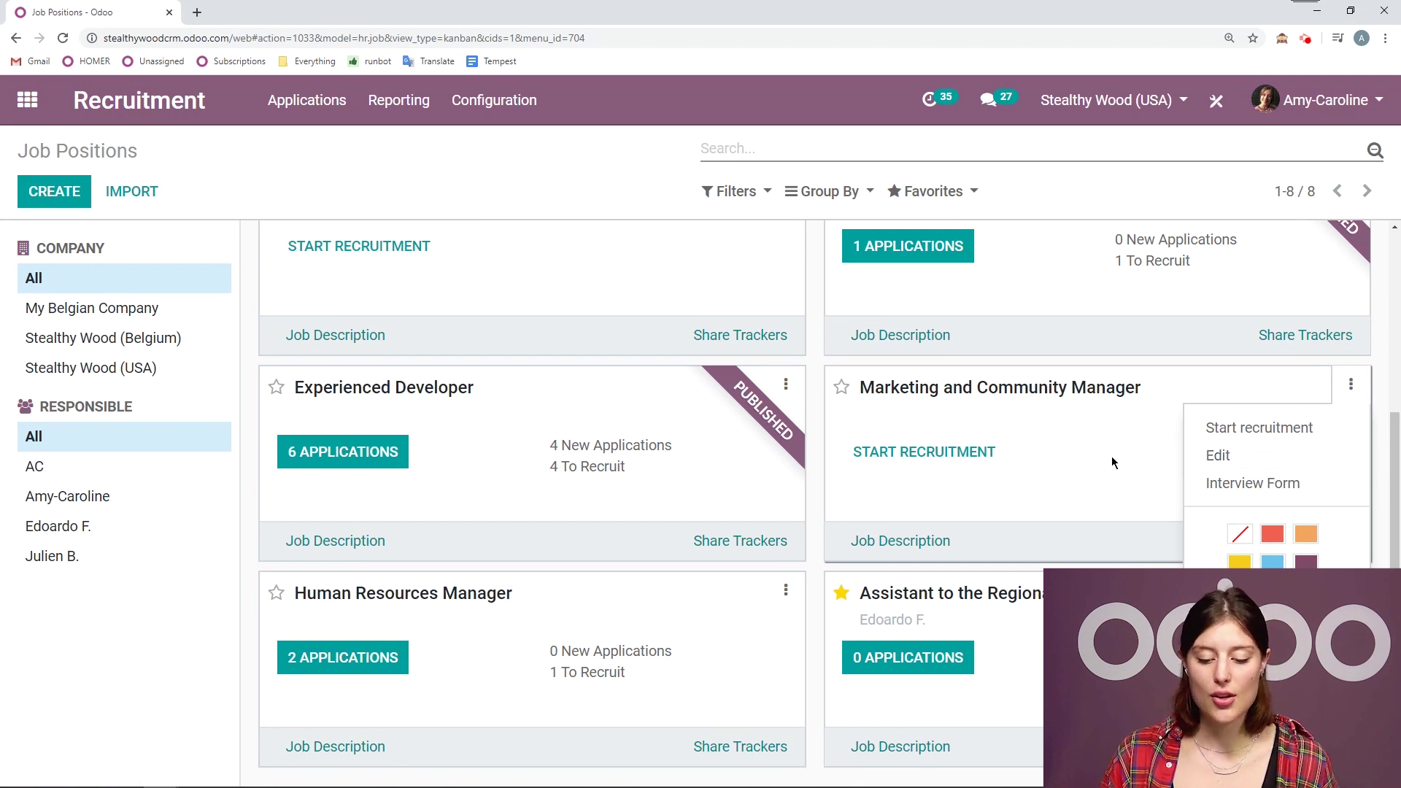
{"action": "left_click", "coordinate": [1346, 381]}
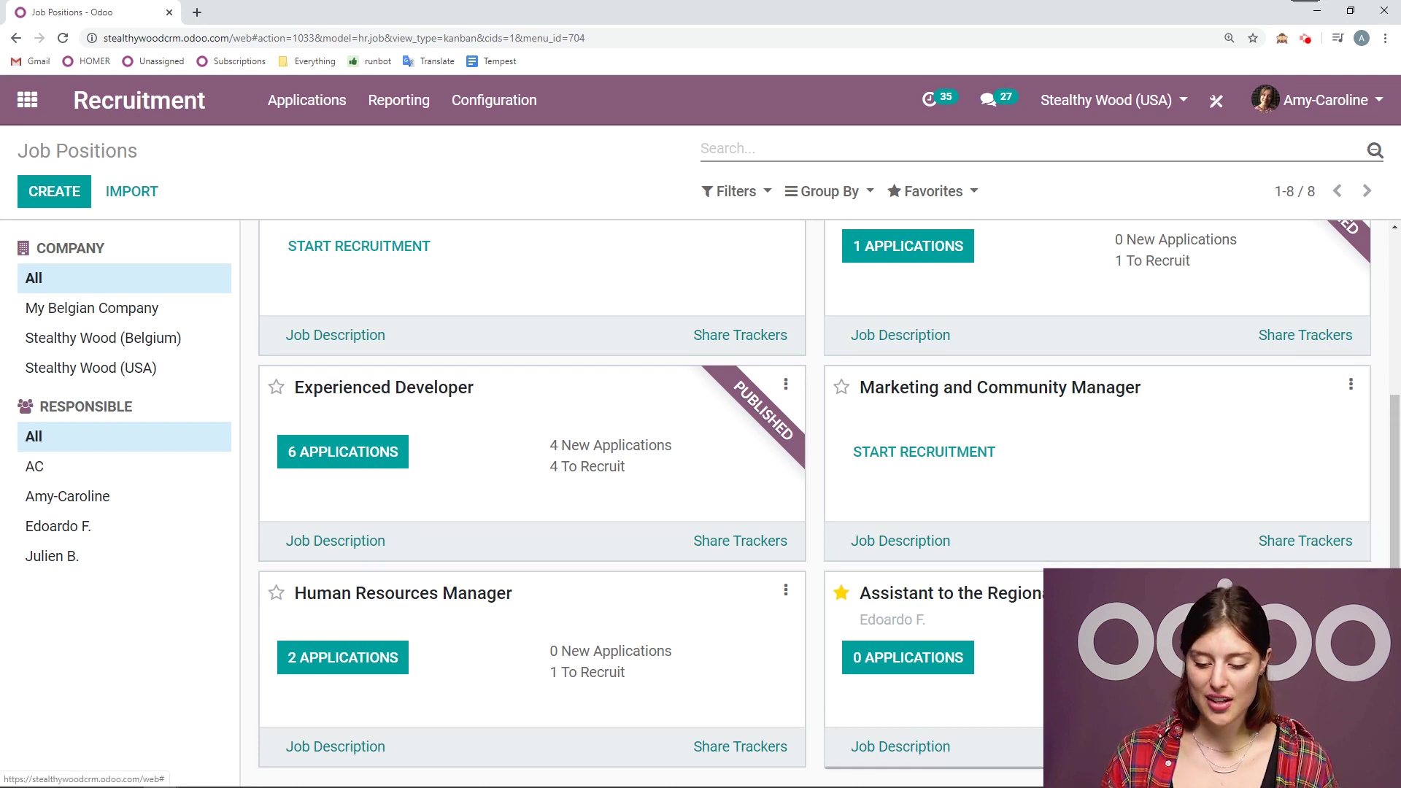
- Open the Assistant to the Regional Manager web page, discard an edit, and publish it
{"action": "left_click", "coordinate": [1073, 606]}
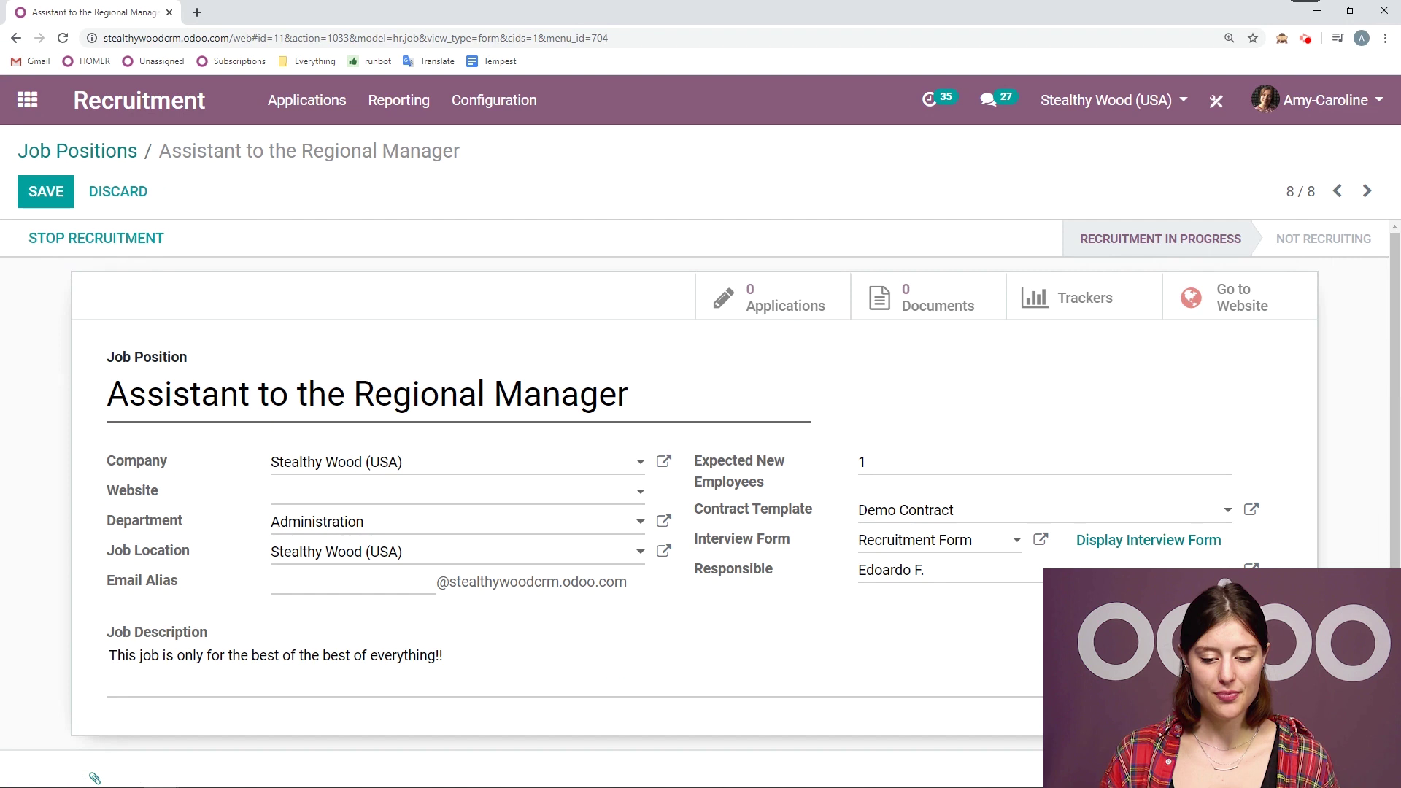
{"action": "left_click", "coordinate": [1243, 298]}
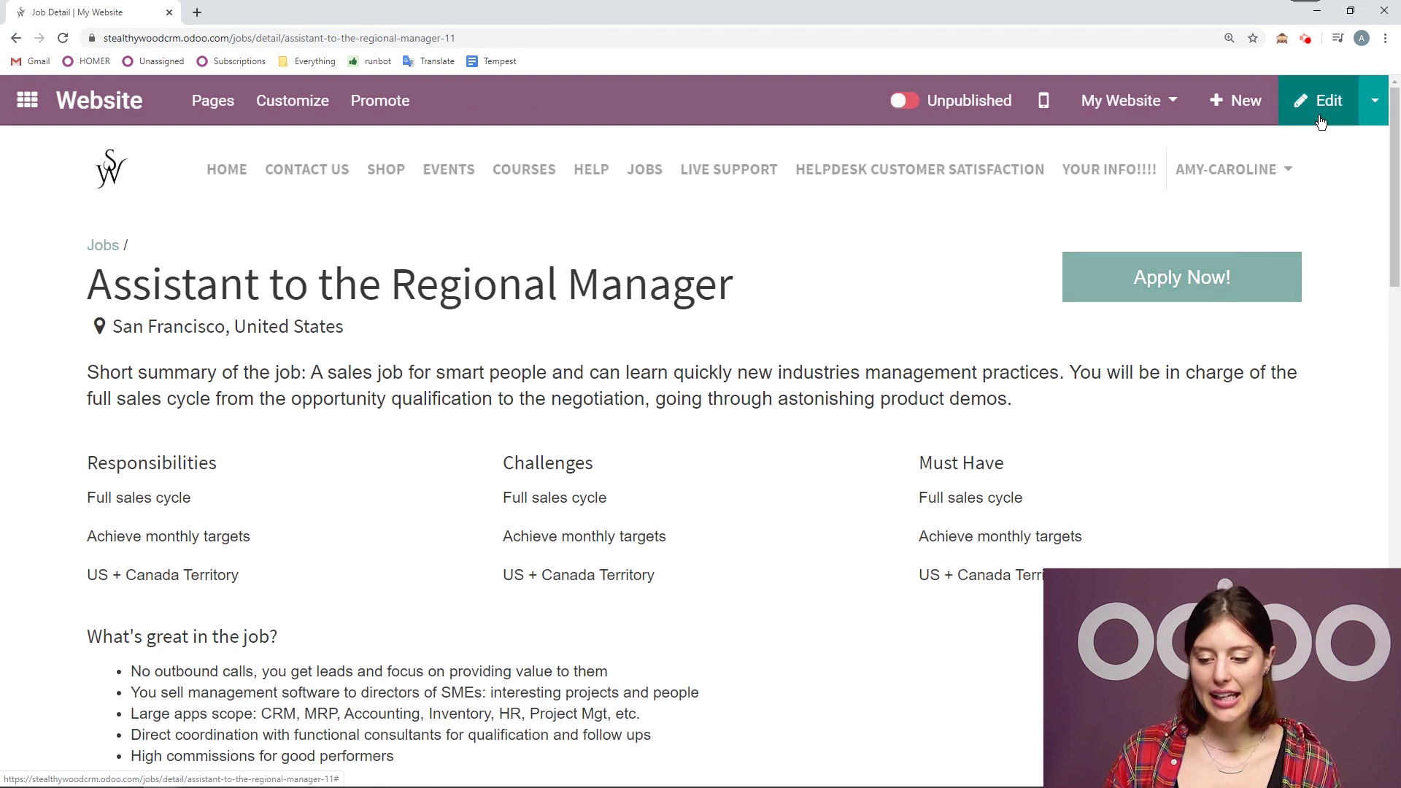
{"action": "left_click", "coordinate": [1322, 121]}
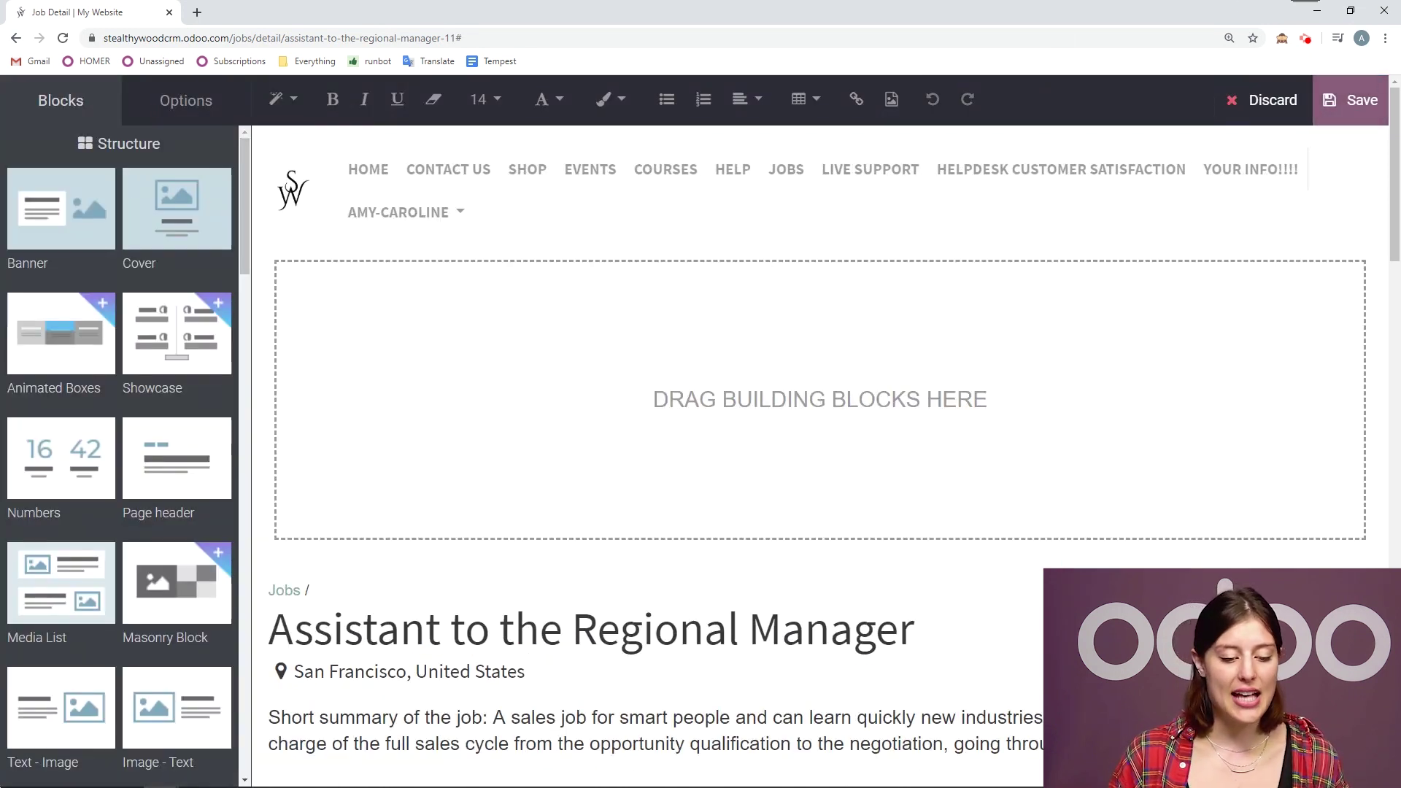
{"action": "scroll", "coordinate": [395, 532], "scroll_direction": "down", "scroll_amount": 4}
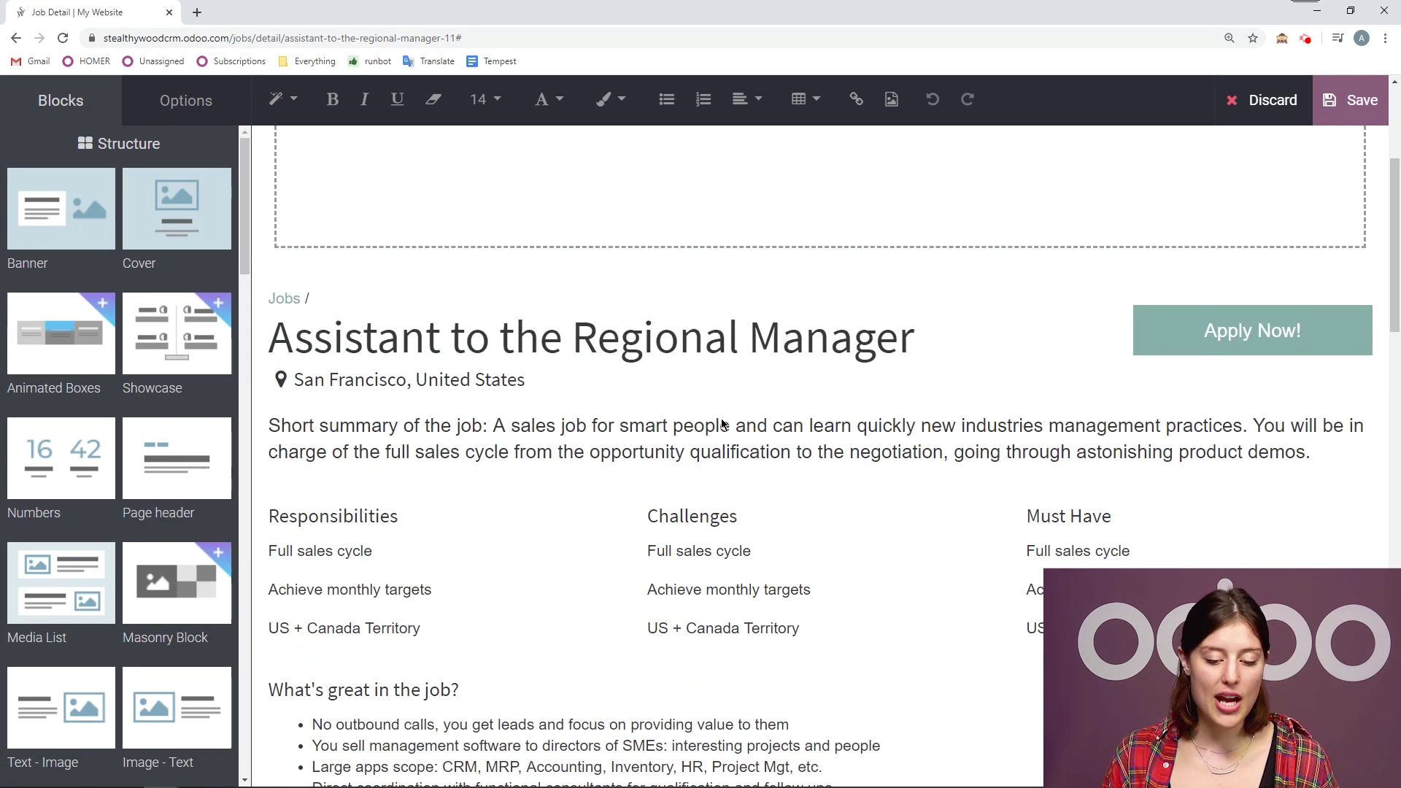
{"action": "scroll", "coordinate": [796, 422], "scroll_direction": "up", "scroll_amount": 4}
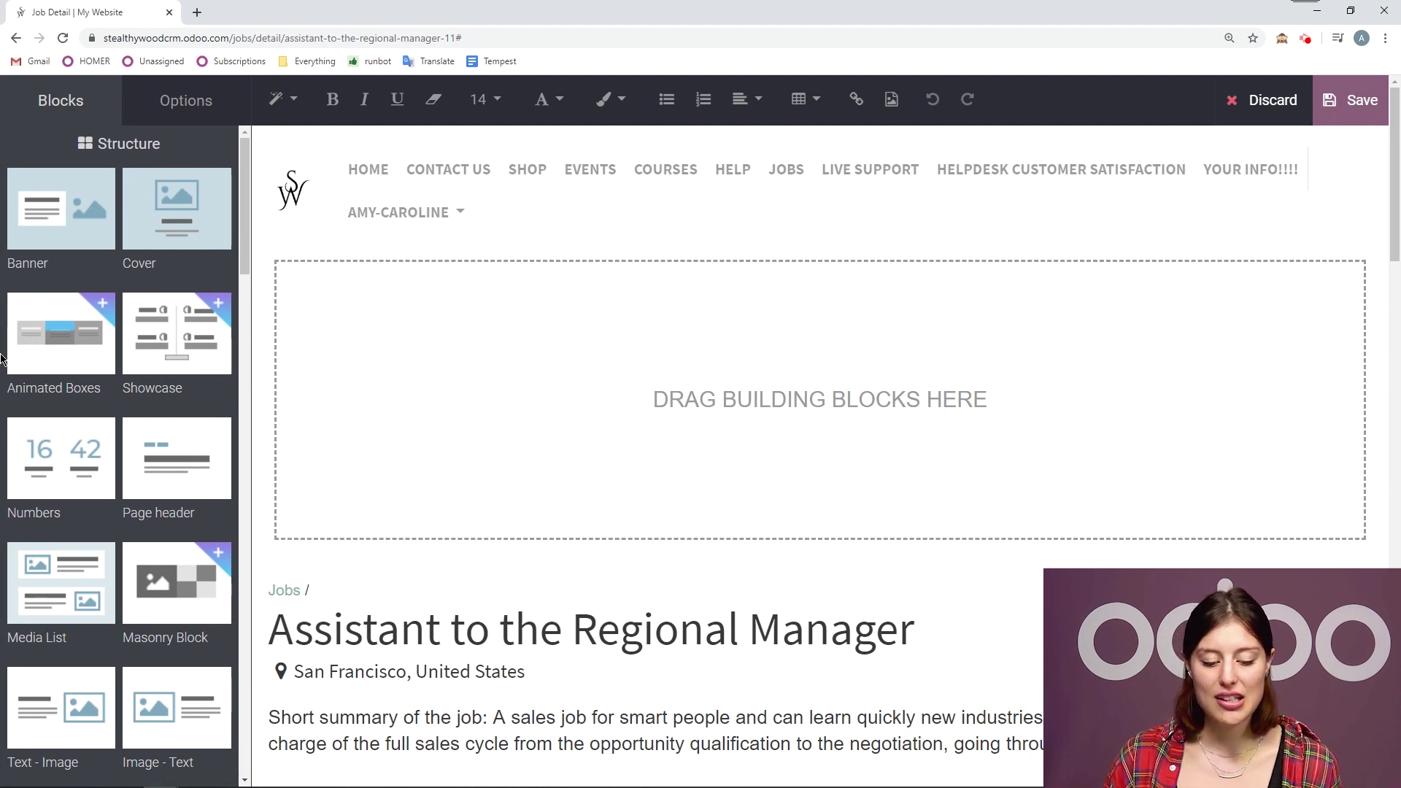
{"action": "left_click", "coordinate": [1274, 113]}
{"action": "left_click", "coordinate": [381, 291]}
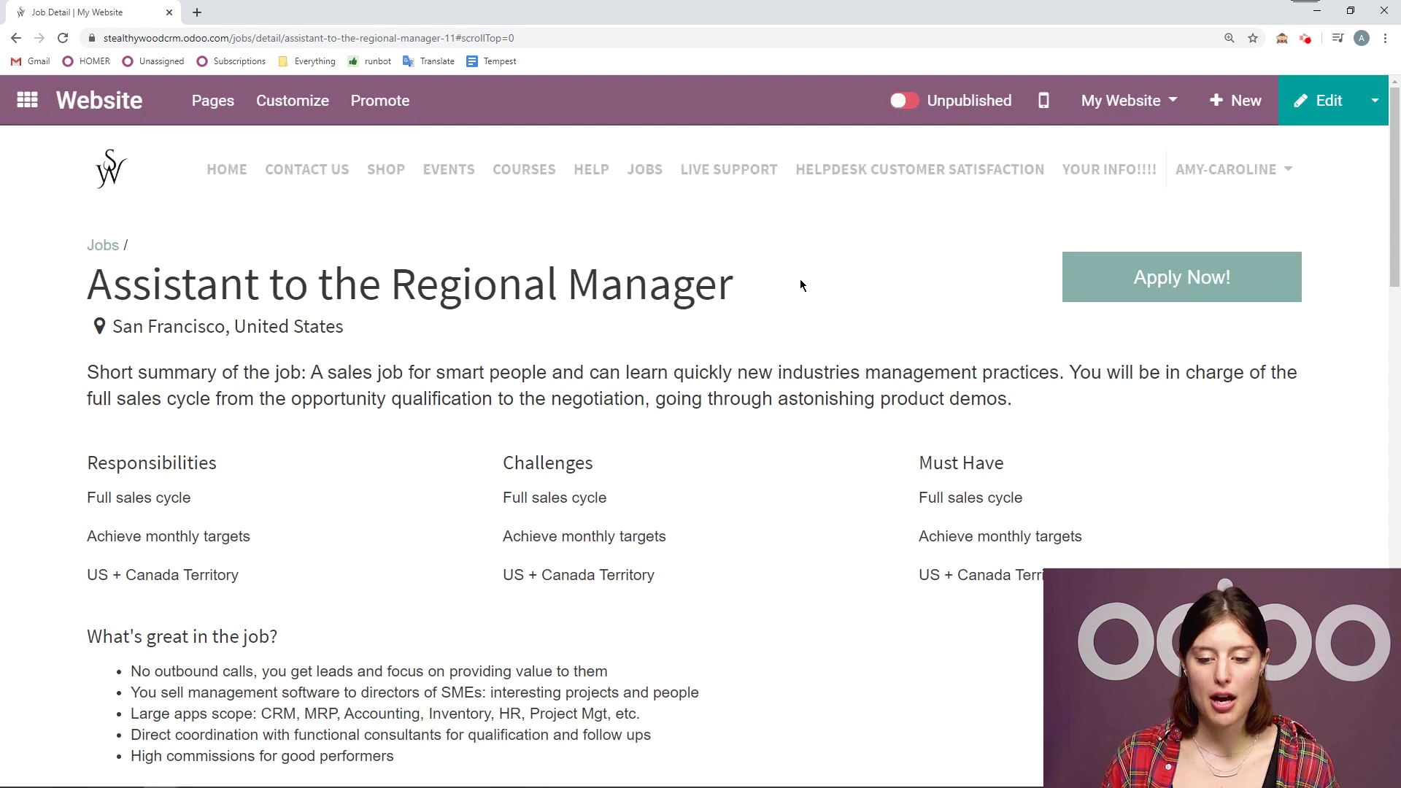
{"action": "left_click", "coordinate": [891, 101]}
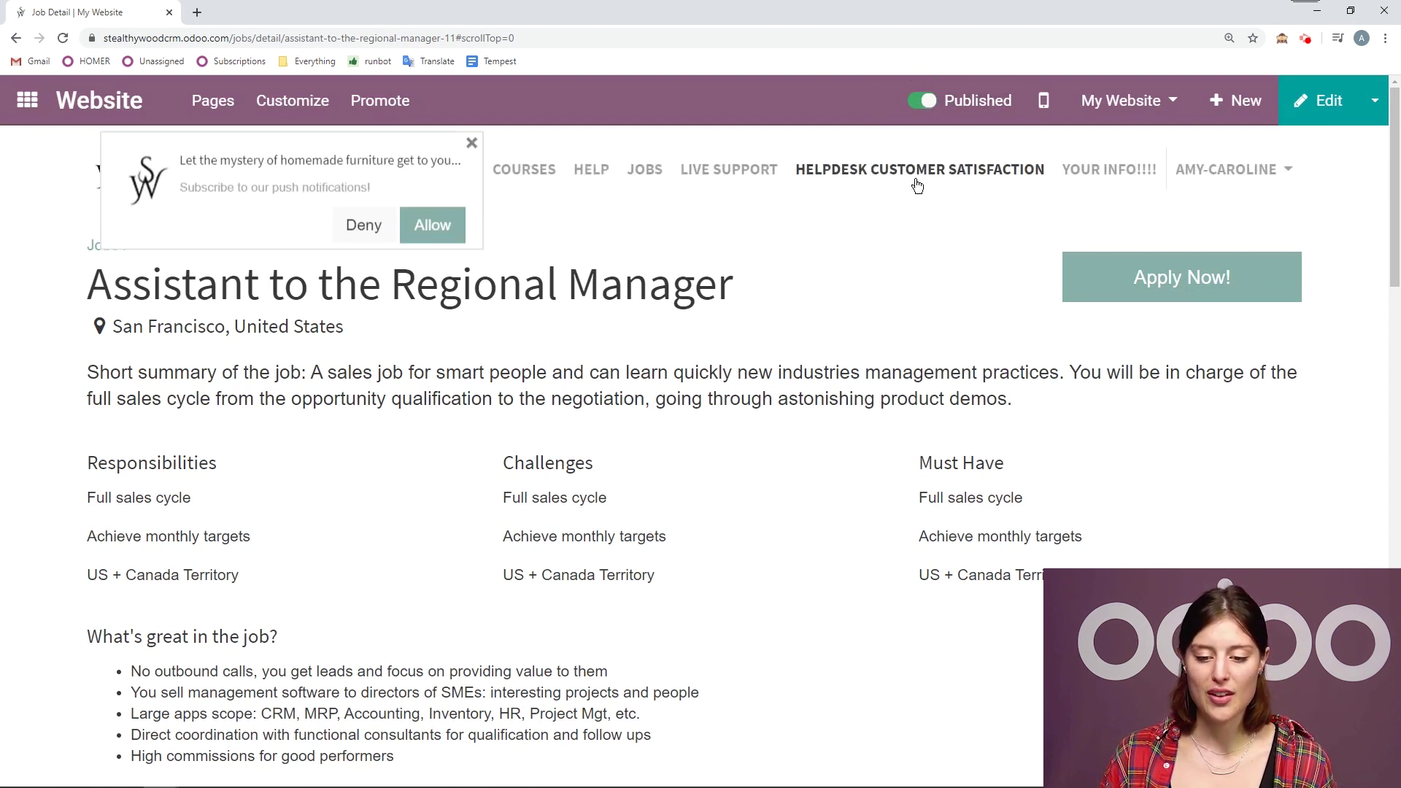
{"action": "scroll", "coordinate": [946, 174], "scroll_direction": "down", "scroll_amount": 1}
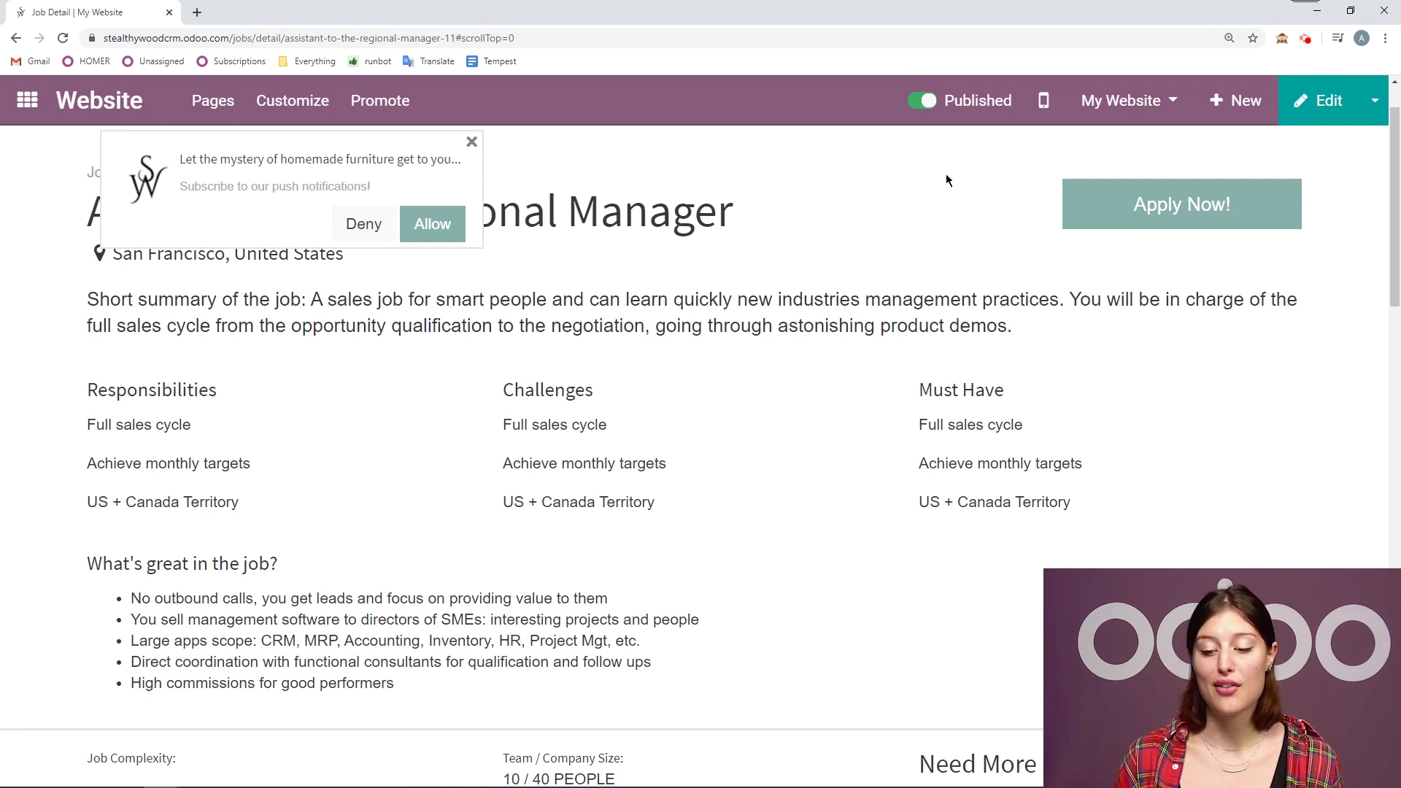
- Fill the application form with the applicant's name, e-mail, phone number and a short introduction
{"action": "left_click", "coordinate": [1166, 206]}
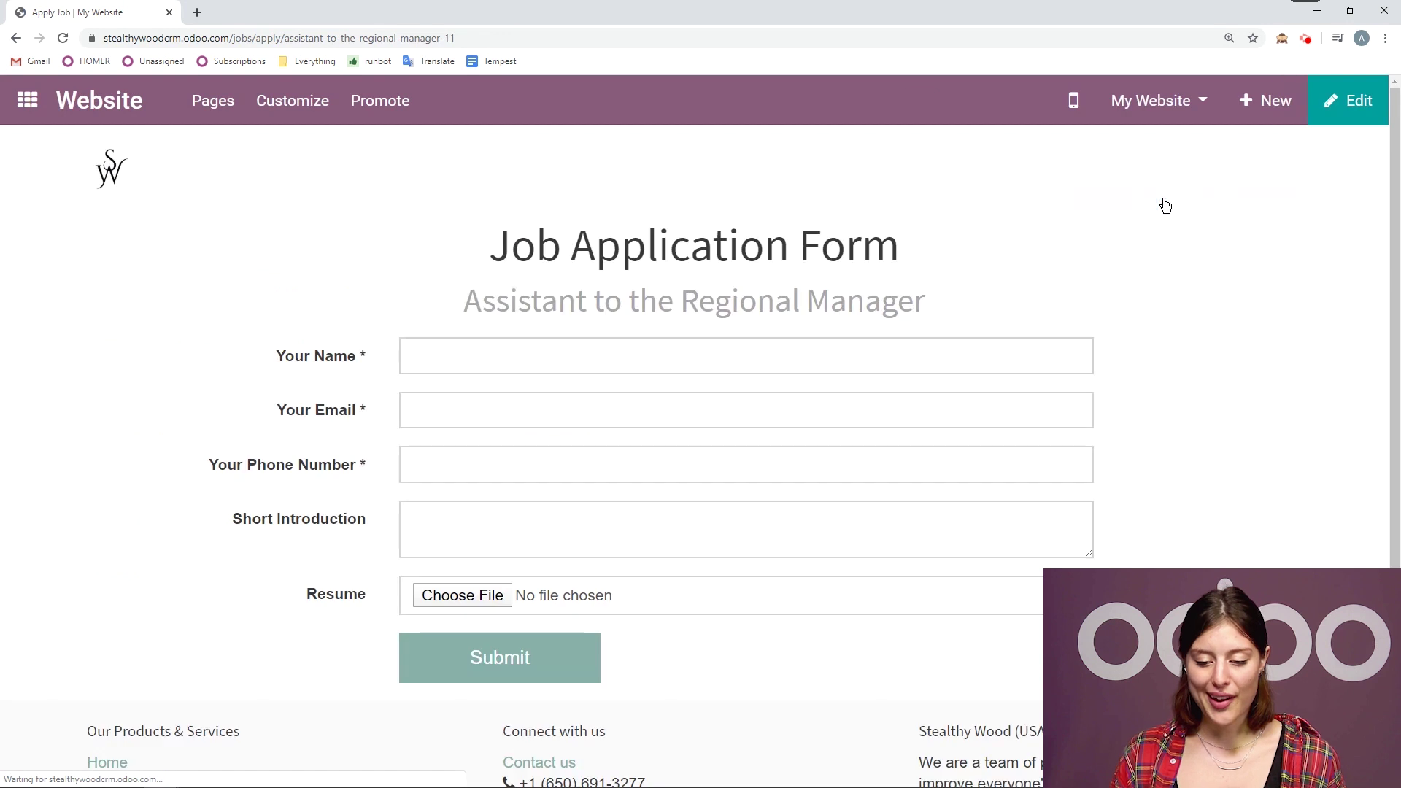
{"action": "left_click", "coordinate": [941, 340]}
{"action": "type", "text": "Amy-Caroline"}
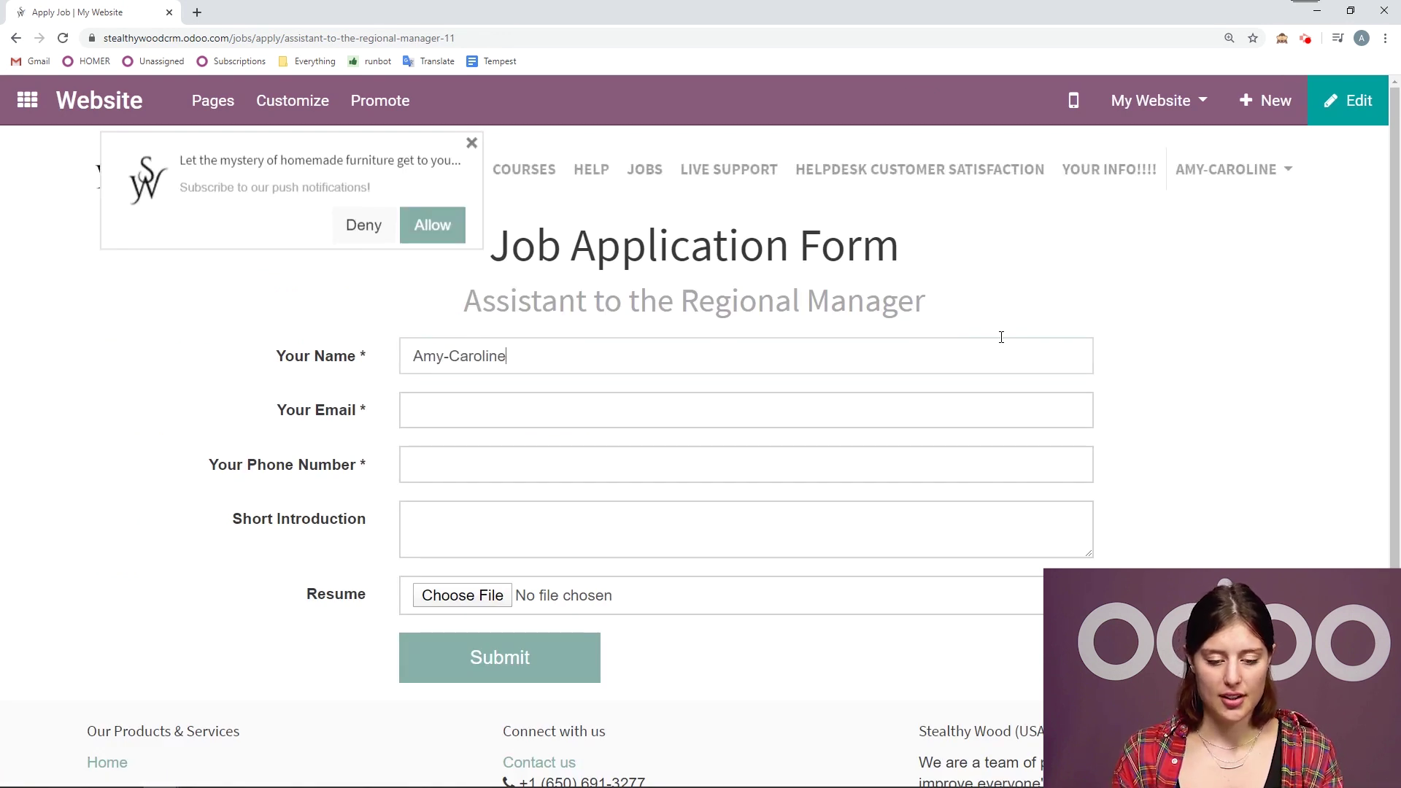
{"action": "key", "text": "Tab"}
{"action": "type", "text": "acc"}
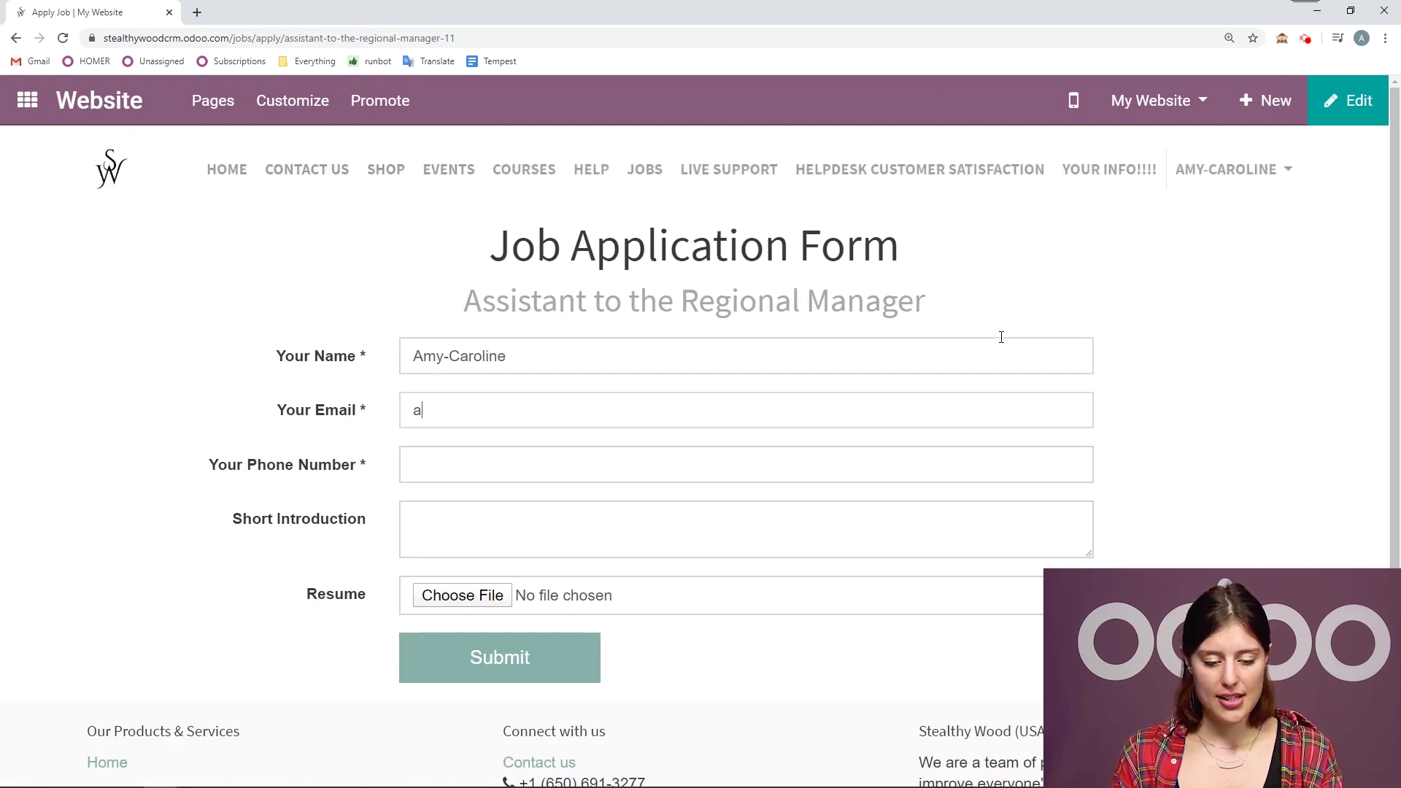
{"action": "key", "text": "BackSpace"}
{"action": "type", "text": "@"}
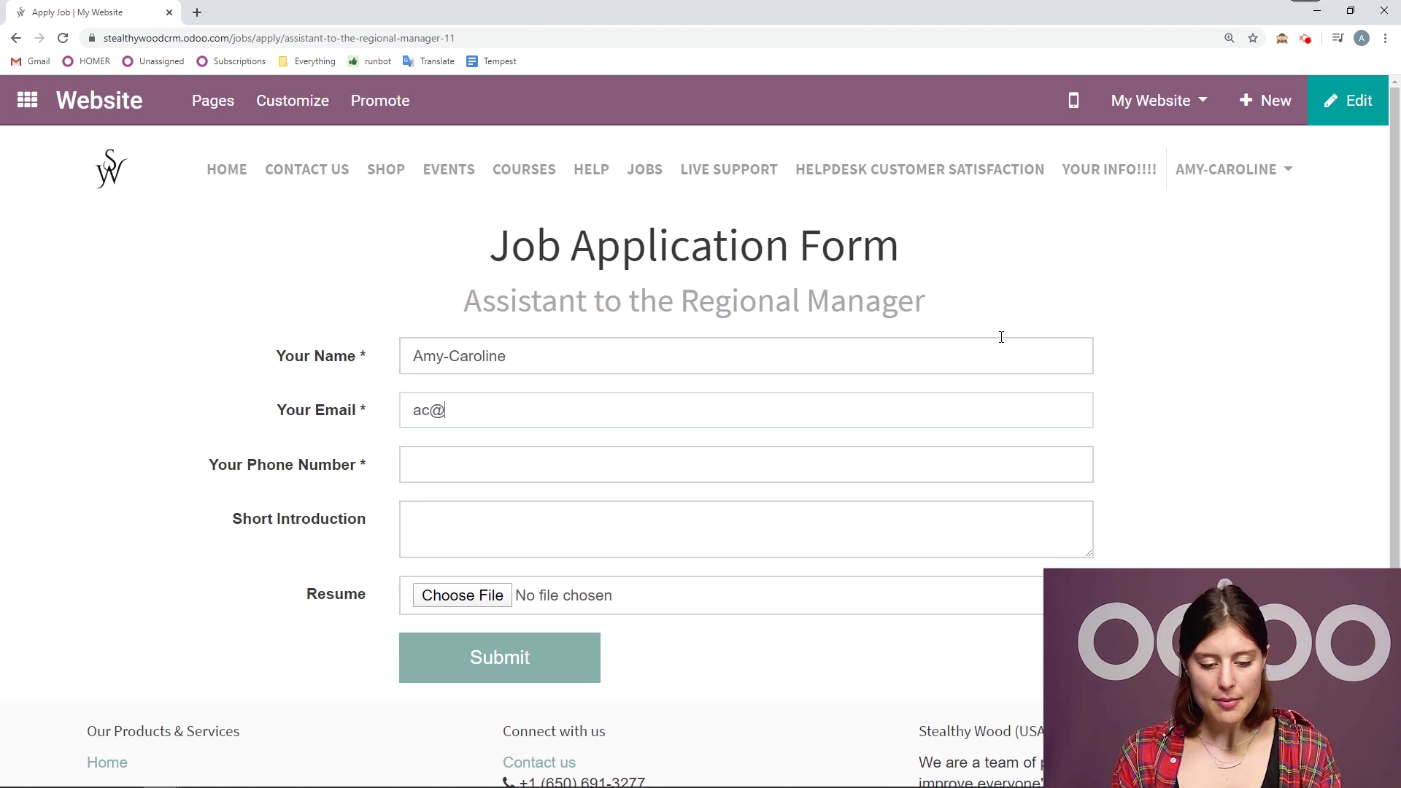
{"action": "type", "text": "example.com"}
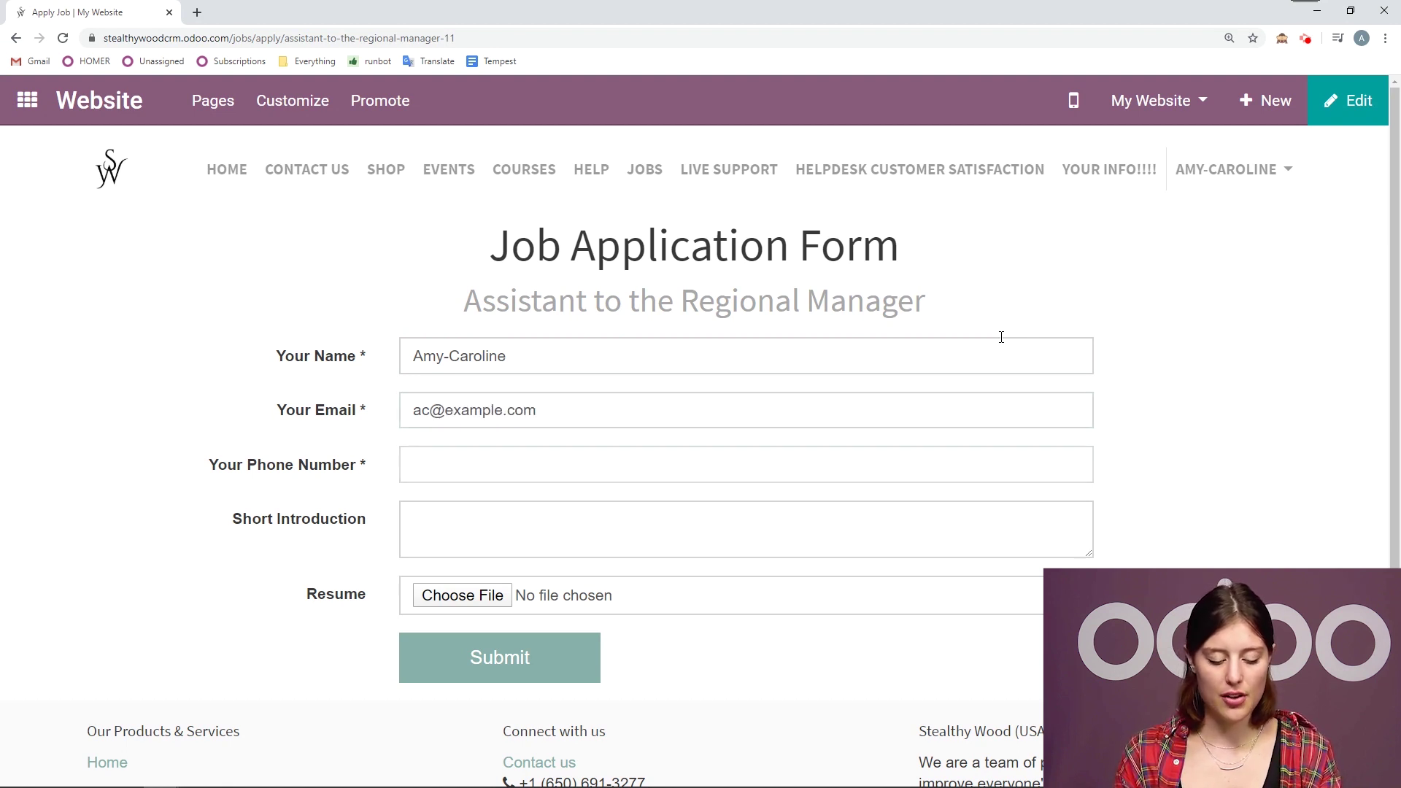
{"action": "key", "text": "Tab"}
{"action": "type", "text": "1234567890"}
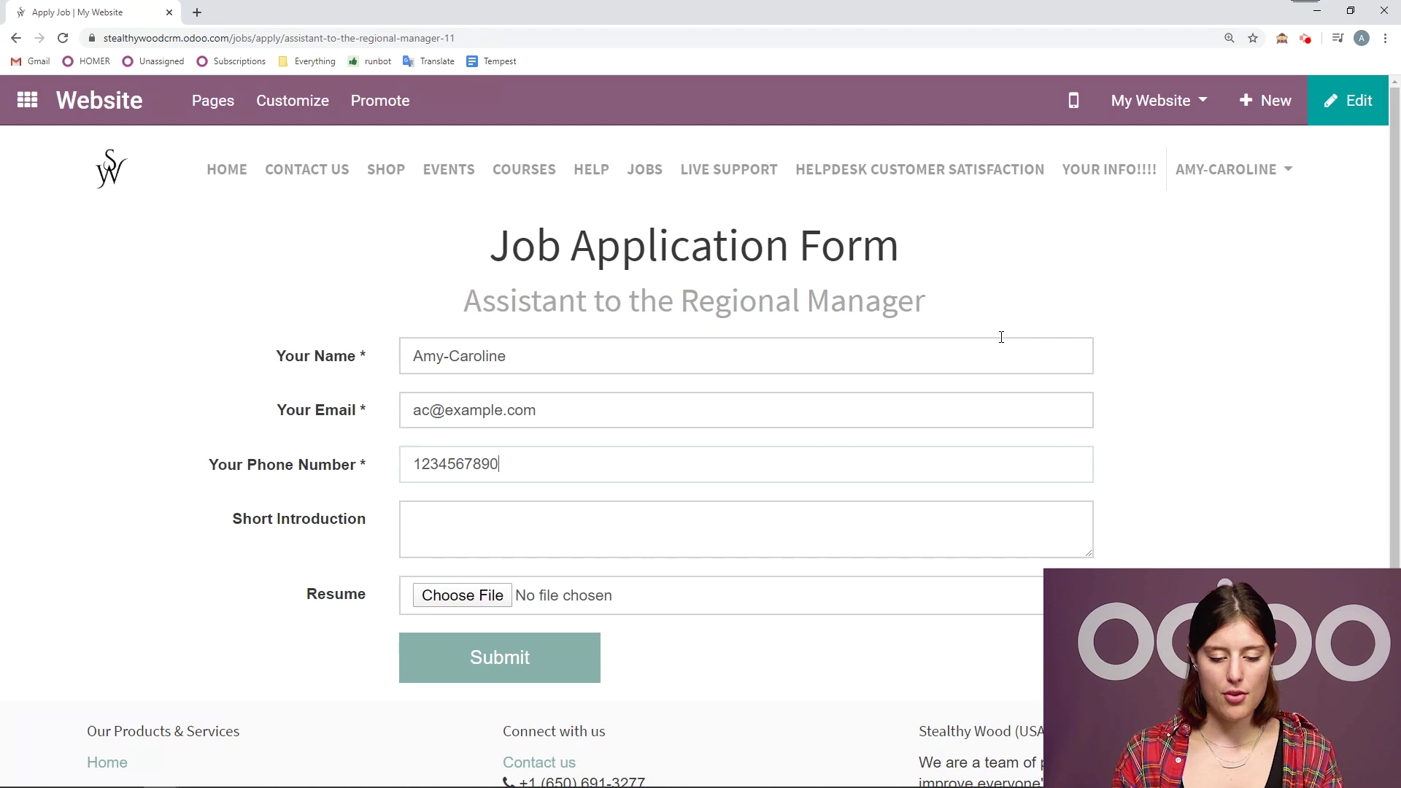
{"action": "key", "text": "Tab"}
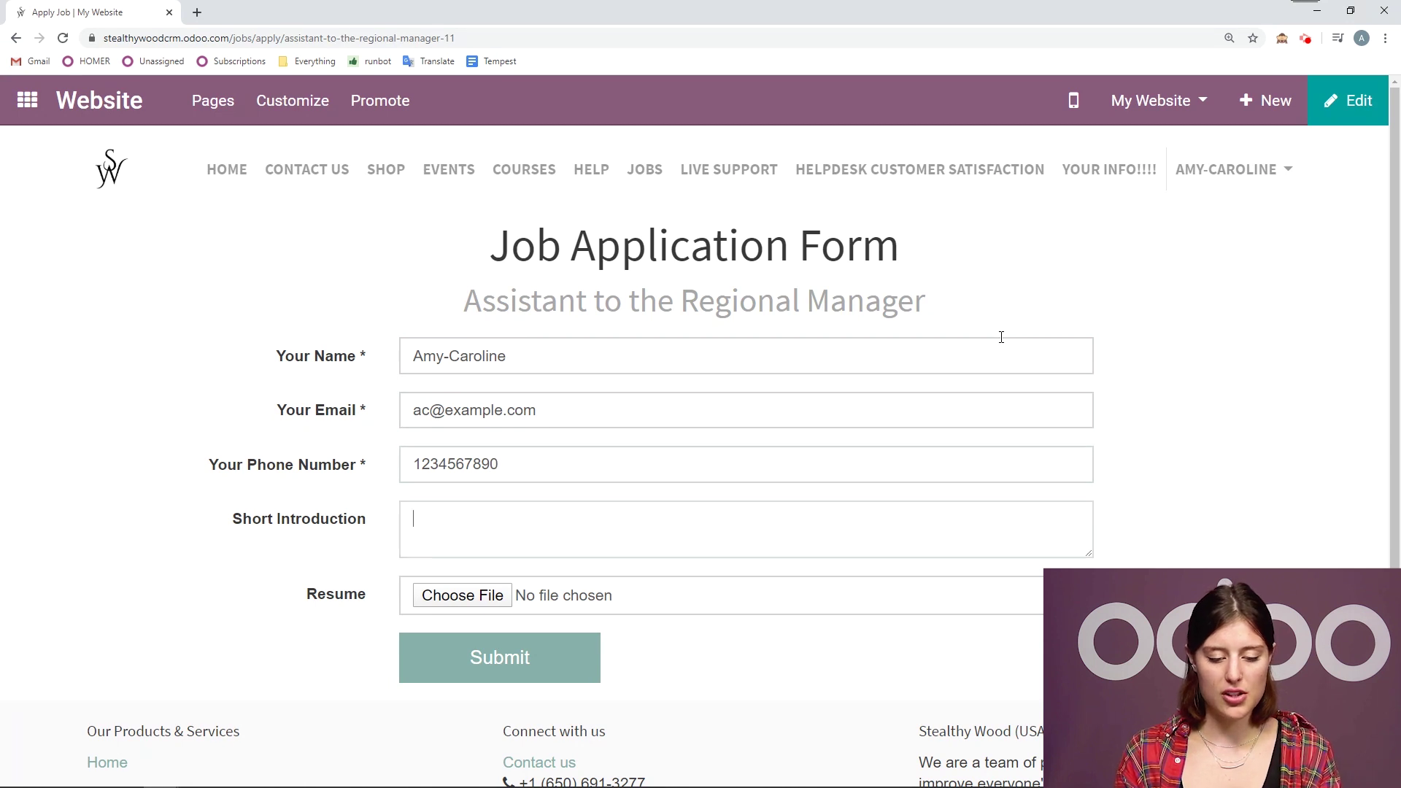
{"action": "type", "text": "I am the sa"}
{"action": "key", "text": "BackSpace"}
{"action": "key", "text": "BackSpace"}
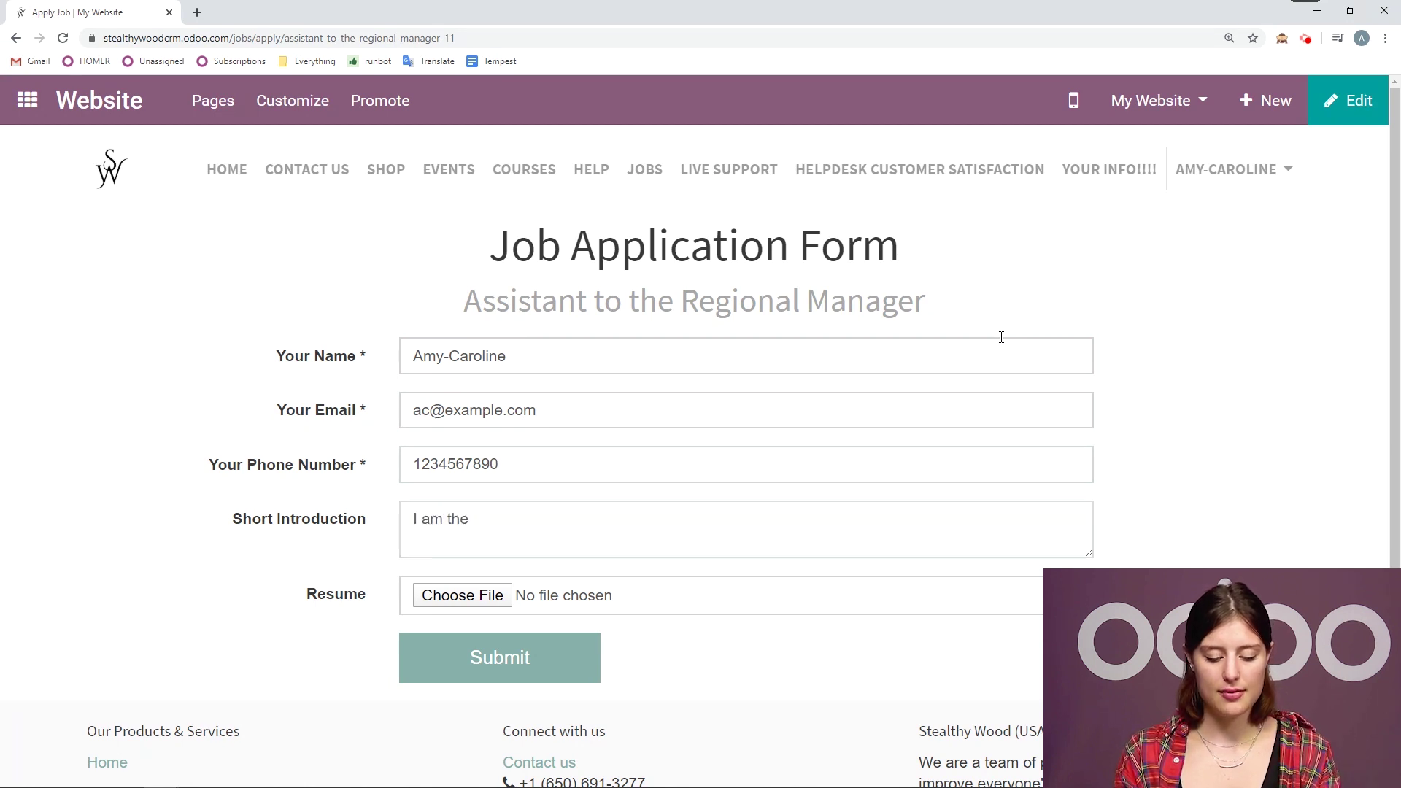
{"action": "type", "text": "best!! Hire"}
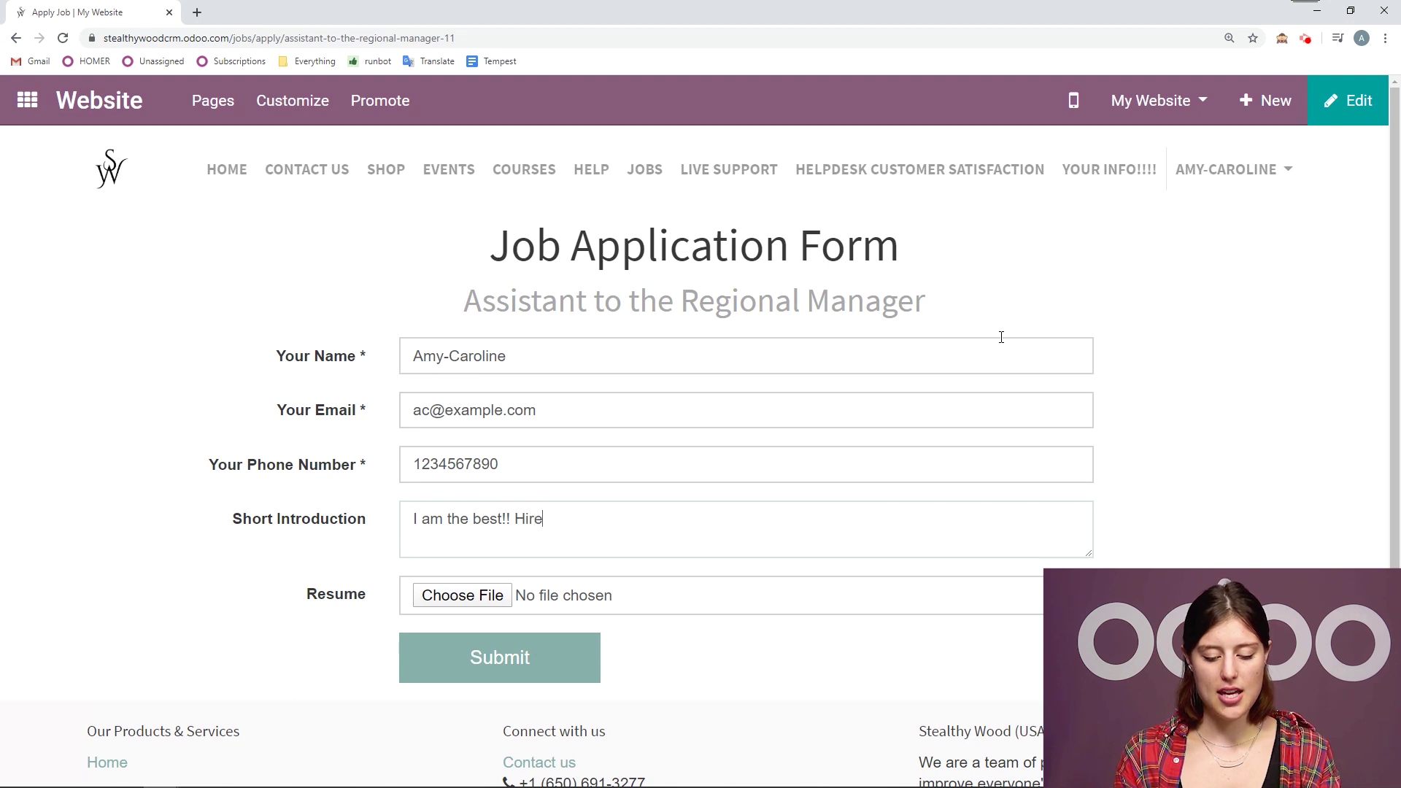
{"action": "type", "text": " me!!"}
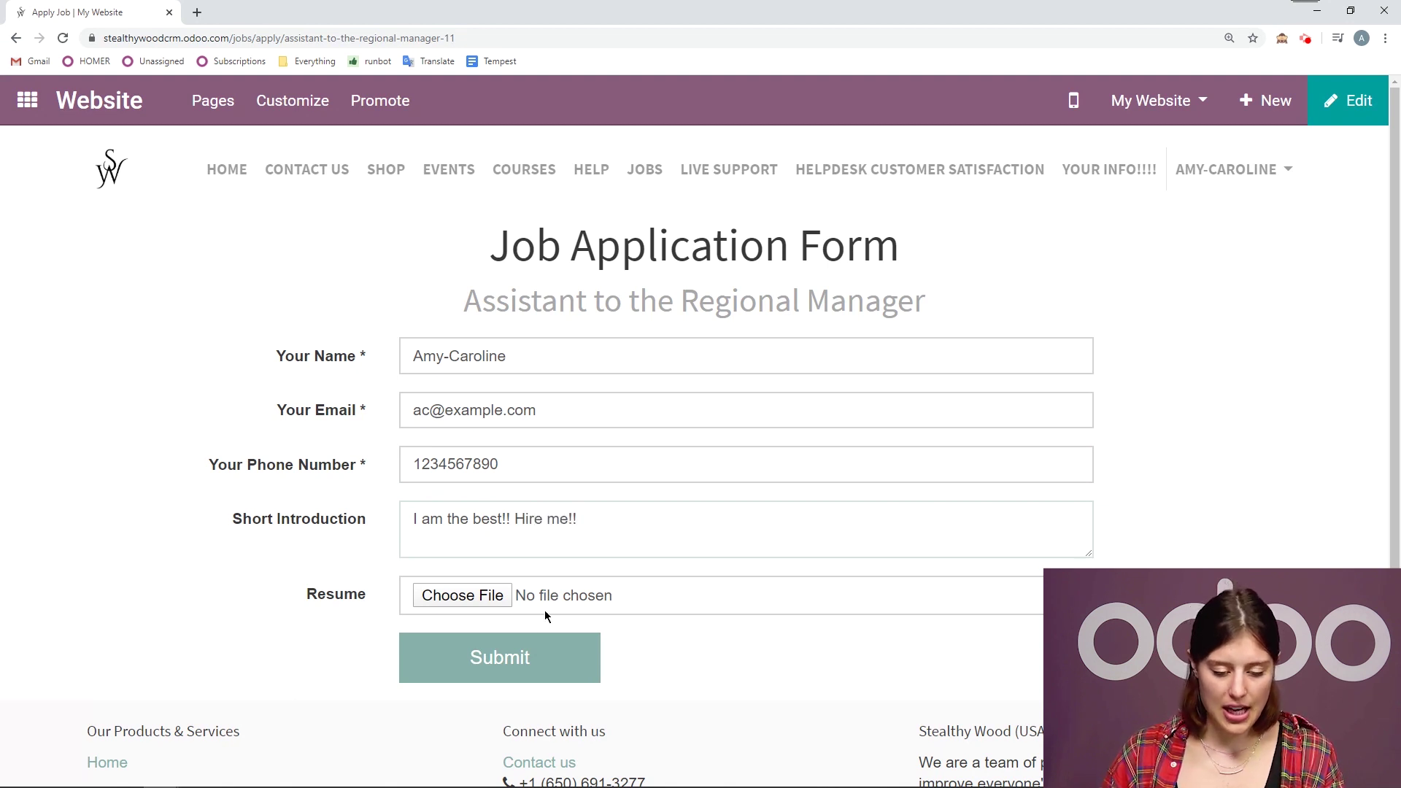
- Attach the applicant's CV file and submit the application
{"action": "left_click", "coordinate": [474, 596]}
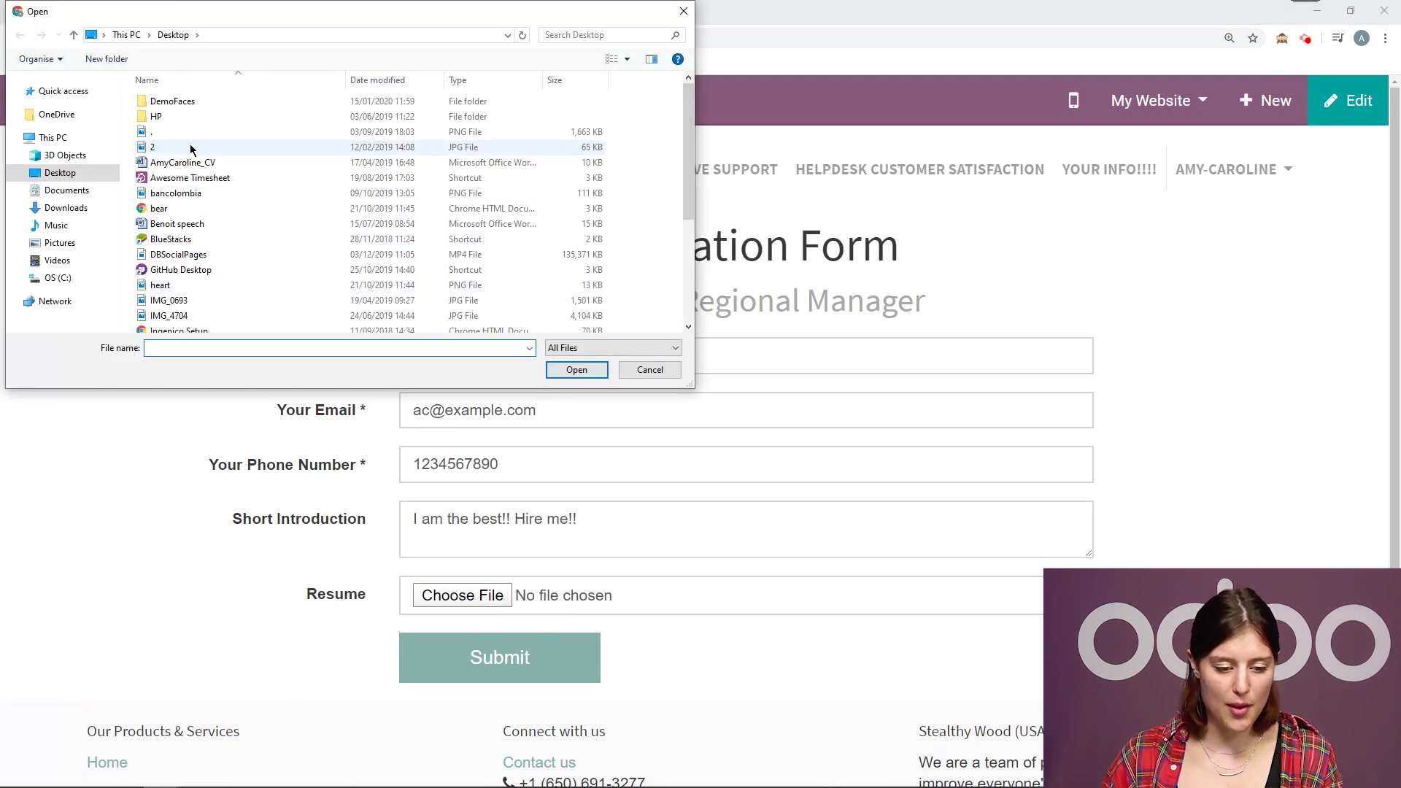
{"action": "left_click", "coordinate": [183, 162]}
{"action": "left_click", "coordinate": [587, 372]}
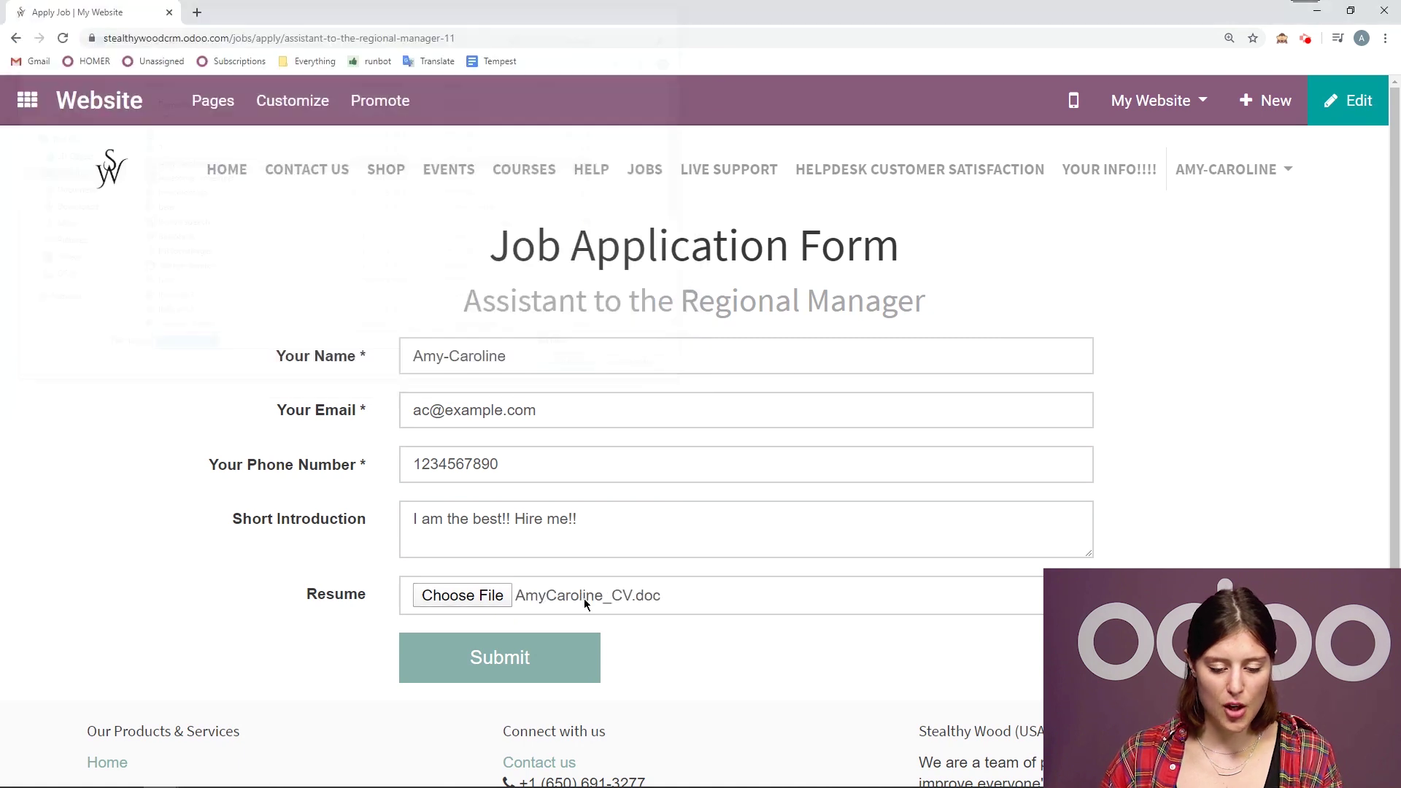
{"action": "left_click", "coordinate": [501, 658]}
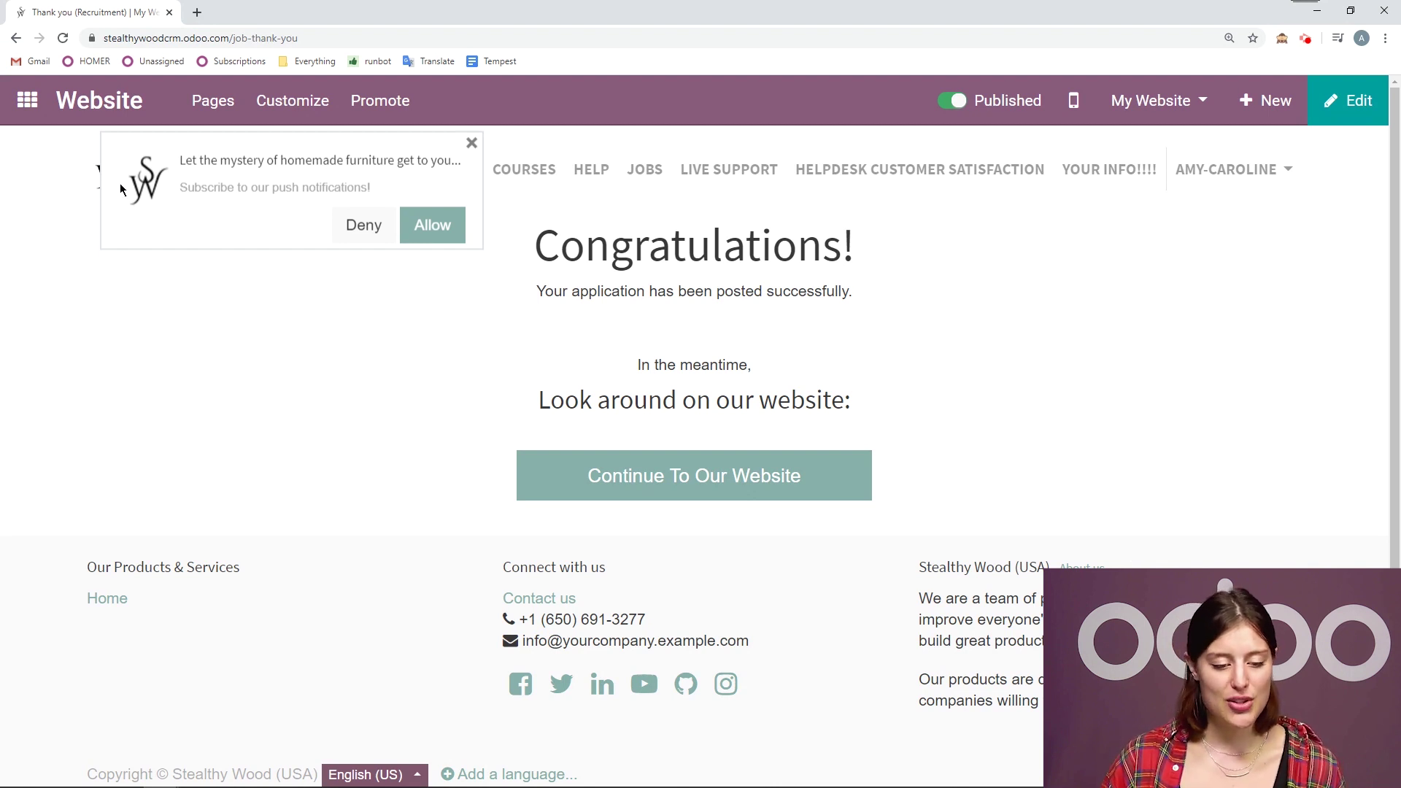
- Return to the apps home screen and reopen the Recruitment app
{"action": "left_click", "coordinate": [27, 100]}
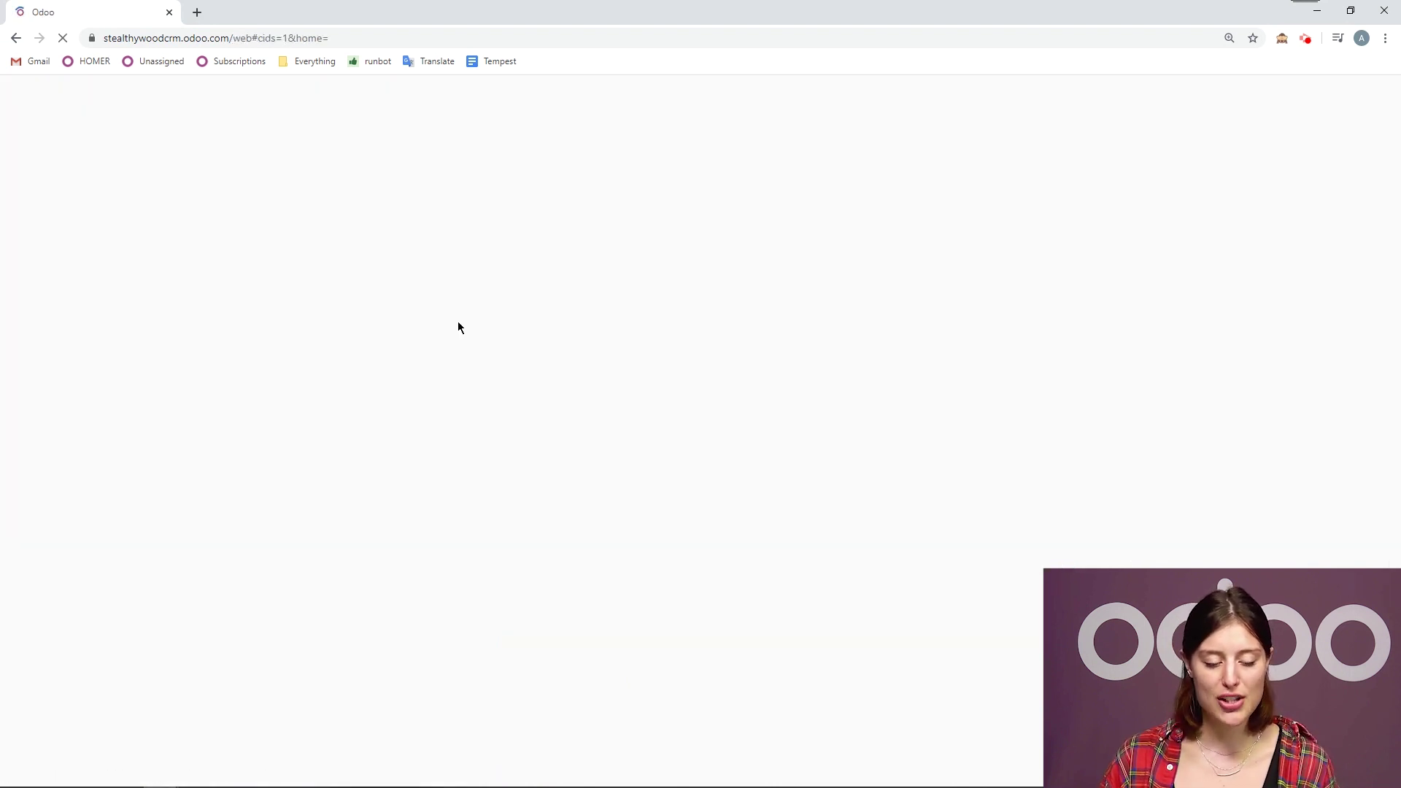
{"action": "scroll", "coordinate": [526, 367], "scroll_direction": "down", "scroll_amount": 5}
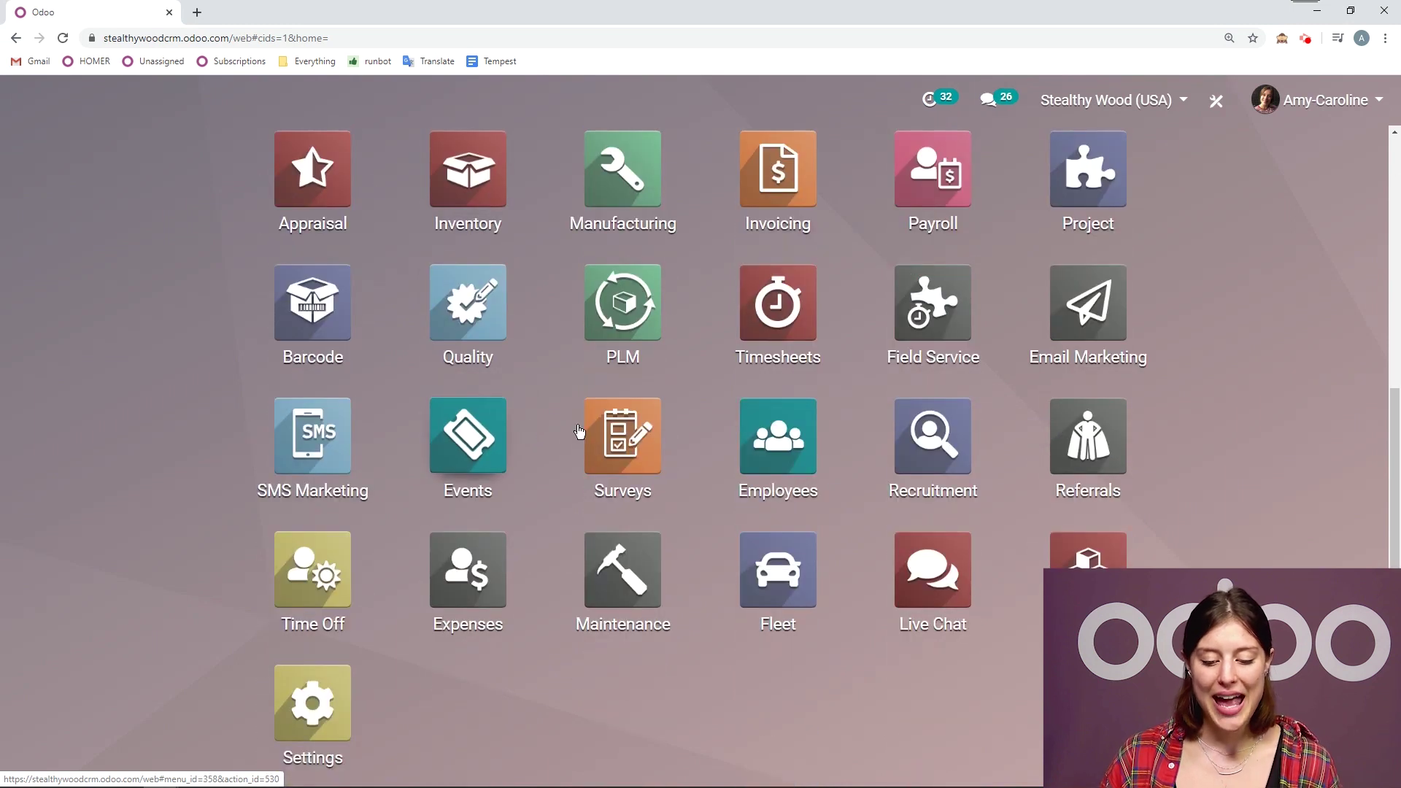
{"action": "left_click", "coordinate": [228, 390]}
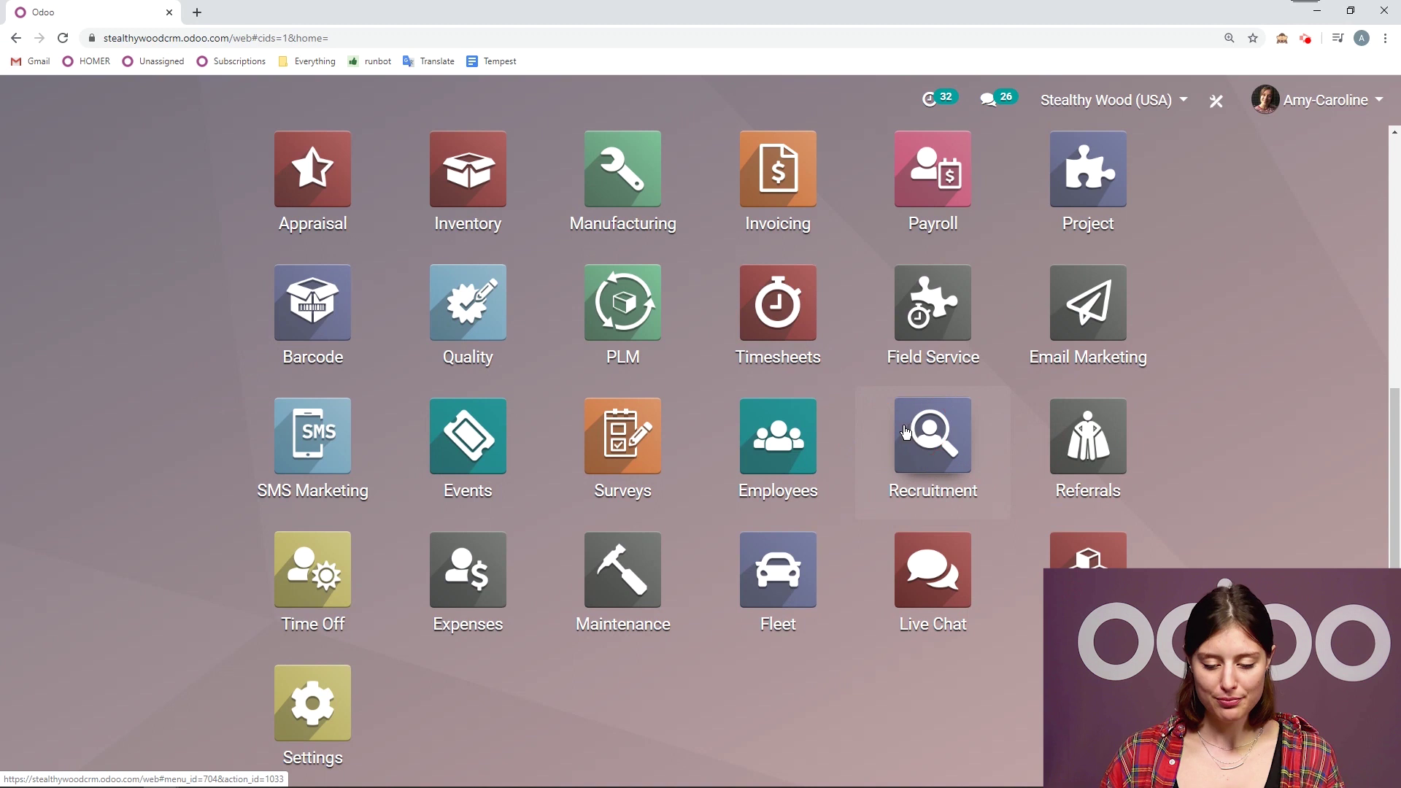
{"action": "left_click", "coordinate": [893, 478]}
{"action": "scroll", "coordinate": [897, 424], "scroll_direction": "down", "scroll_amount": 4}
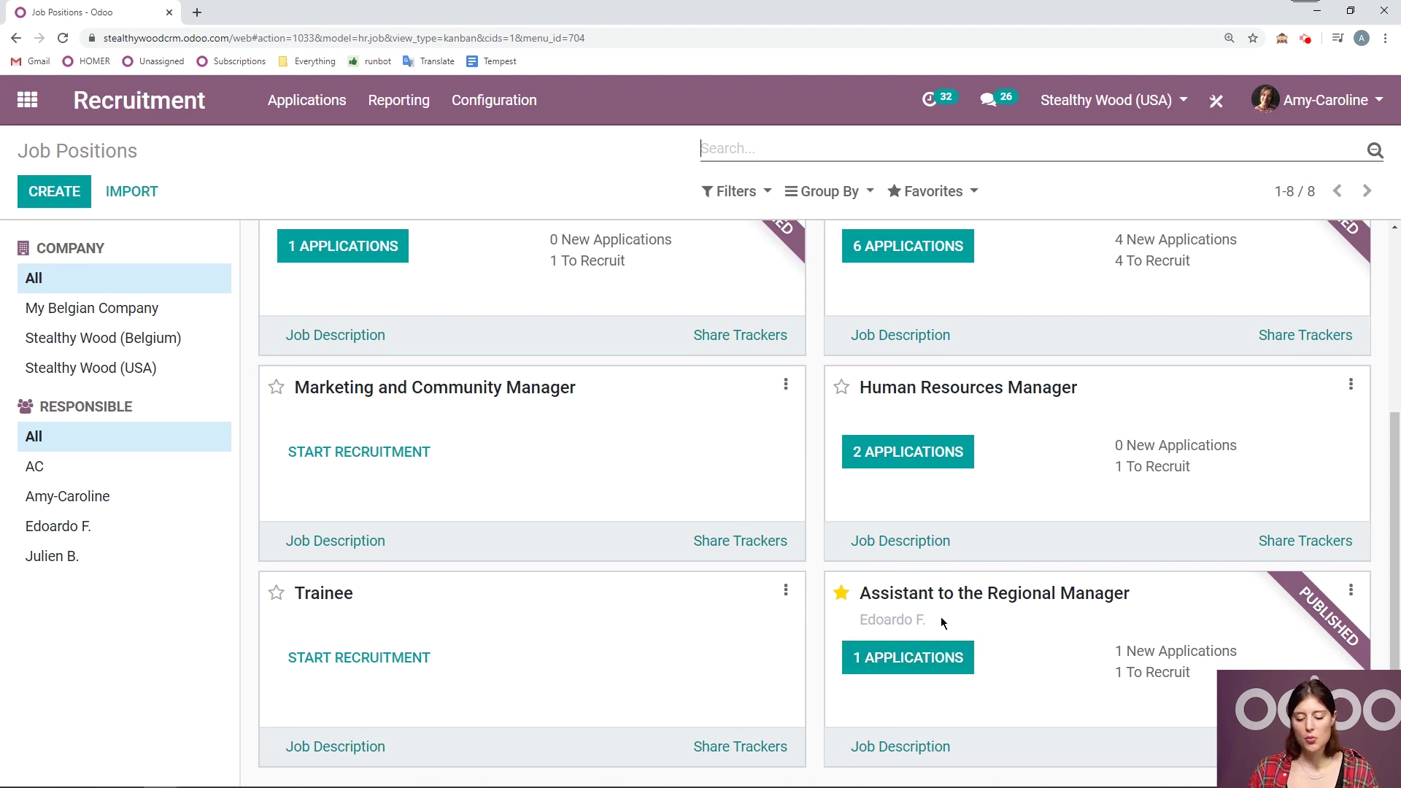
{"action": "left_click_drag", "start_coordinate": [928, 620], "coordinate": [857, 621]}
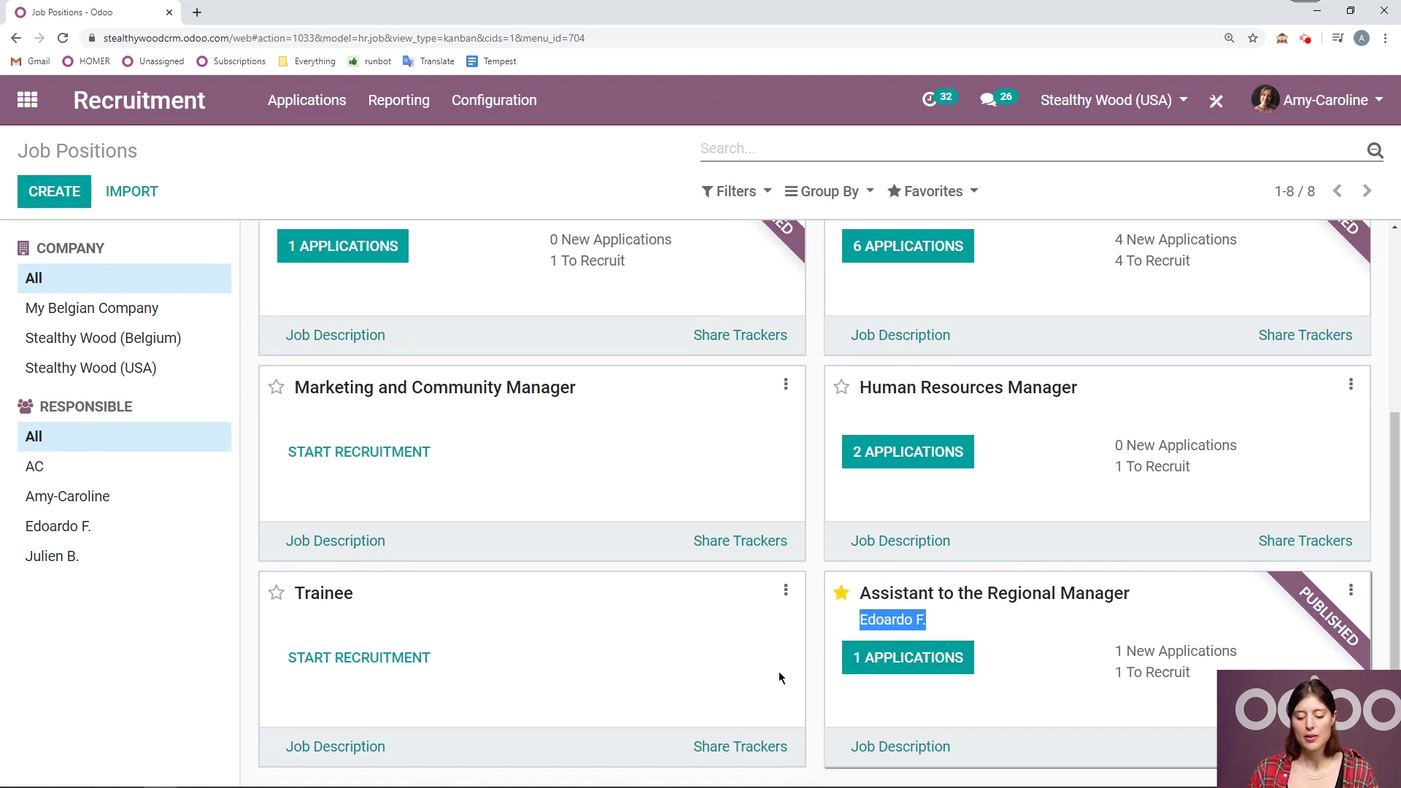
{"action": "left_click", "coordinate": [1051, 687]}
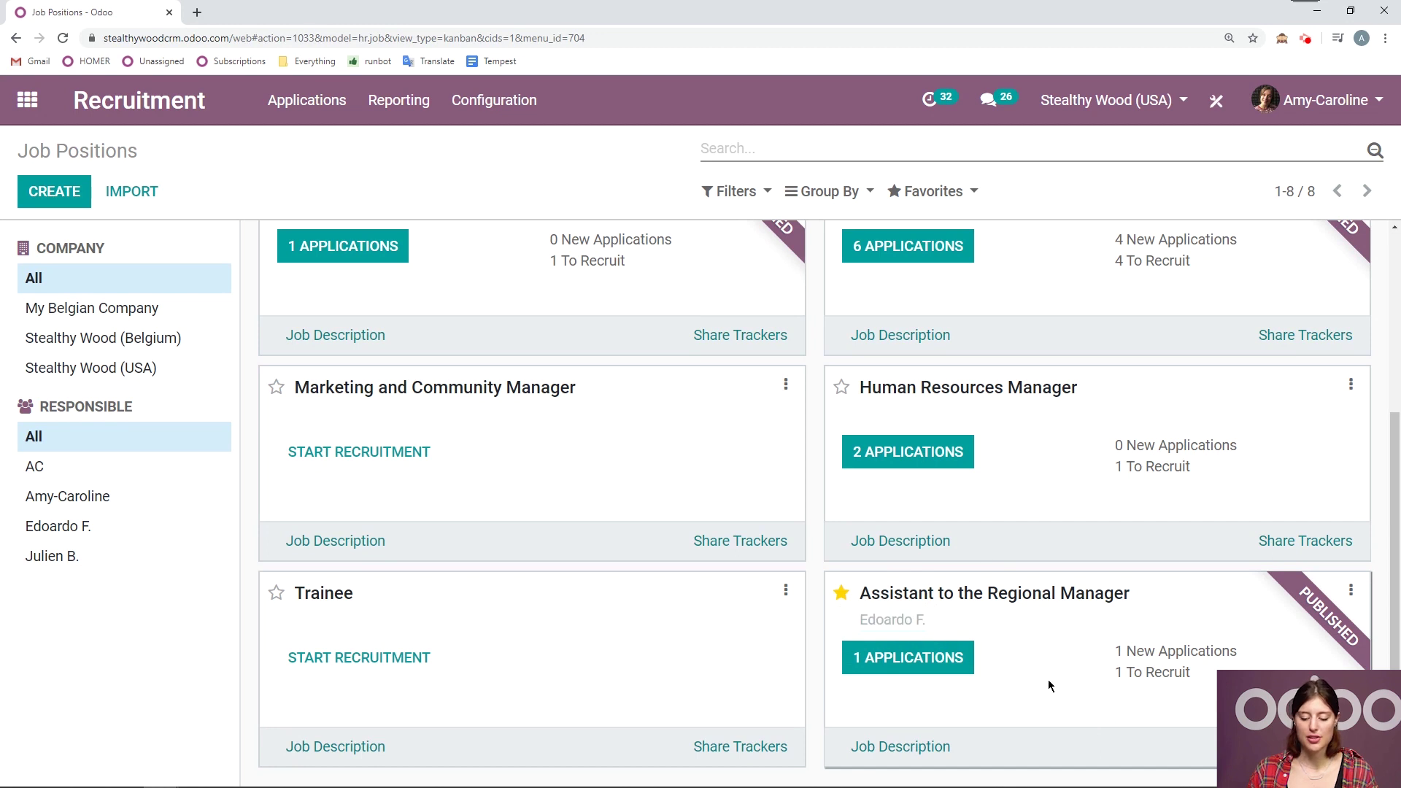
- Check the CV attached to the Assistant to the Regional Manager application, then open it
{"action": "left_click", "coordinate": [902, 665]}
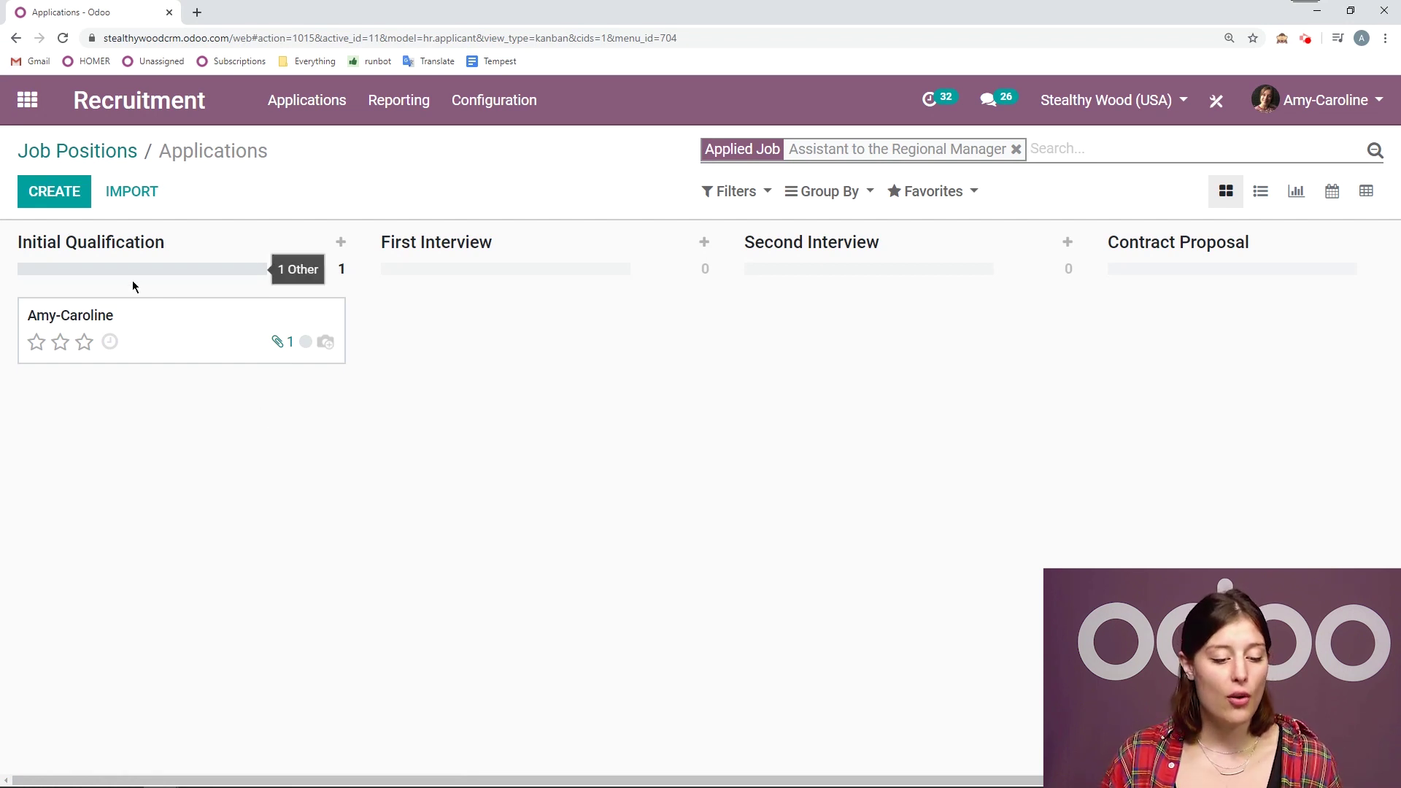
{"action": "left_click", "coordinate": [278, 343]}
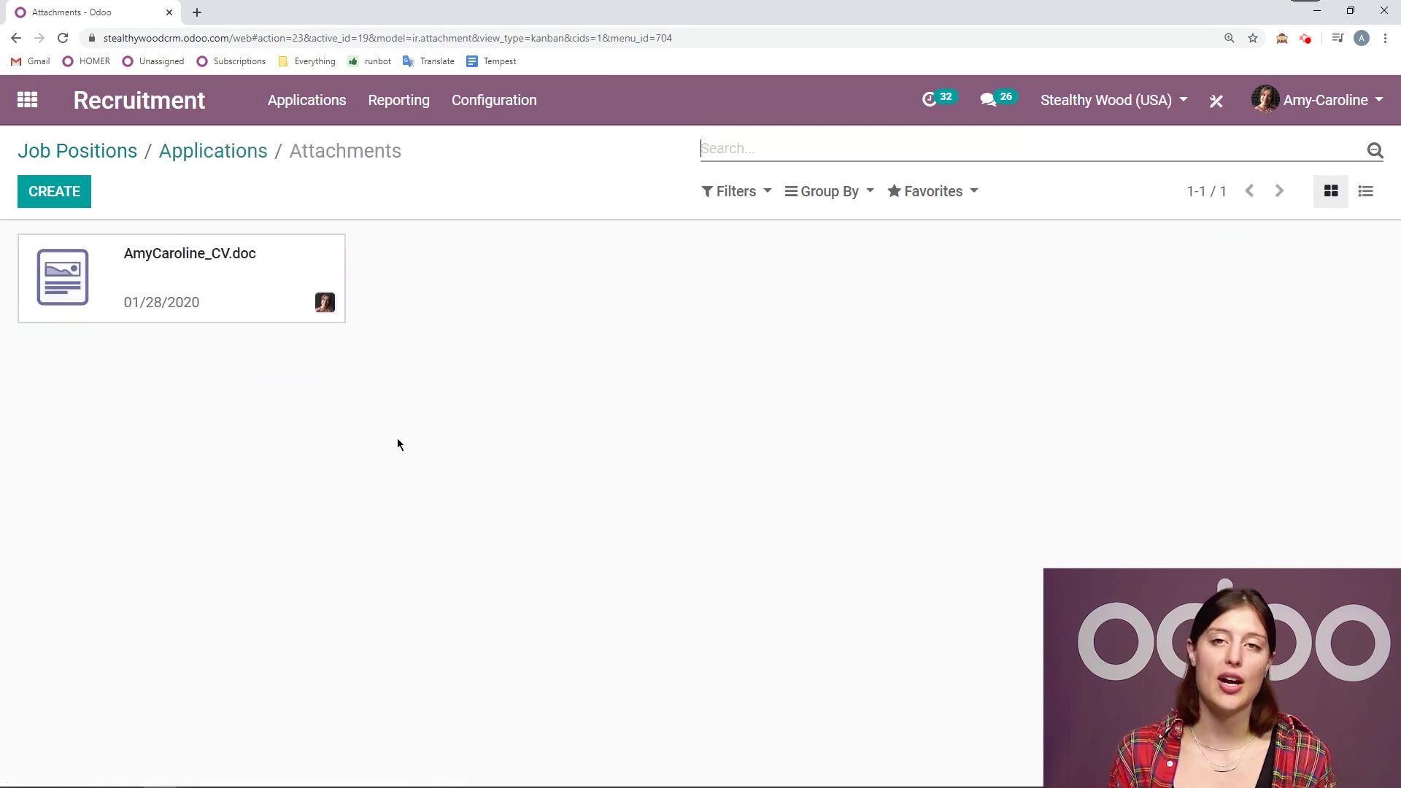
{"action": "left_click", "coordinate": [214, 151]}
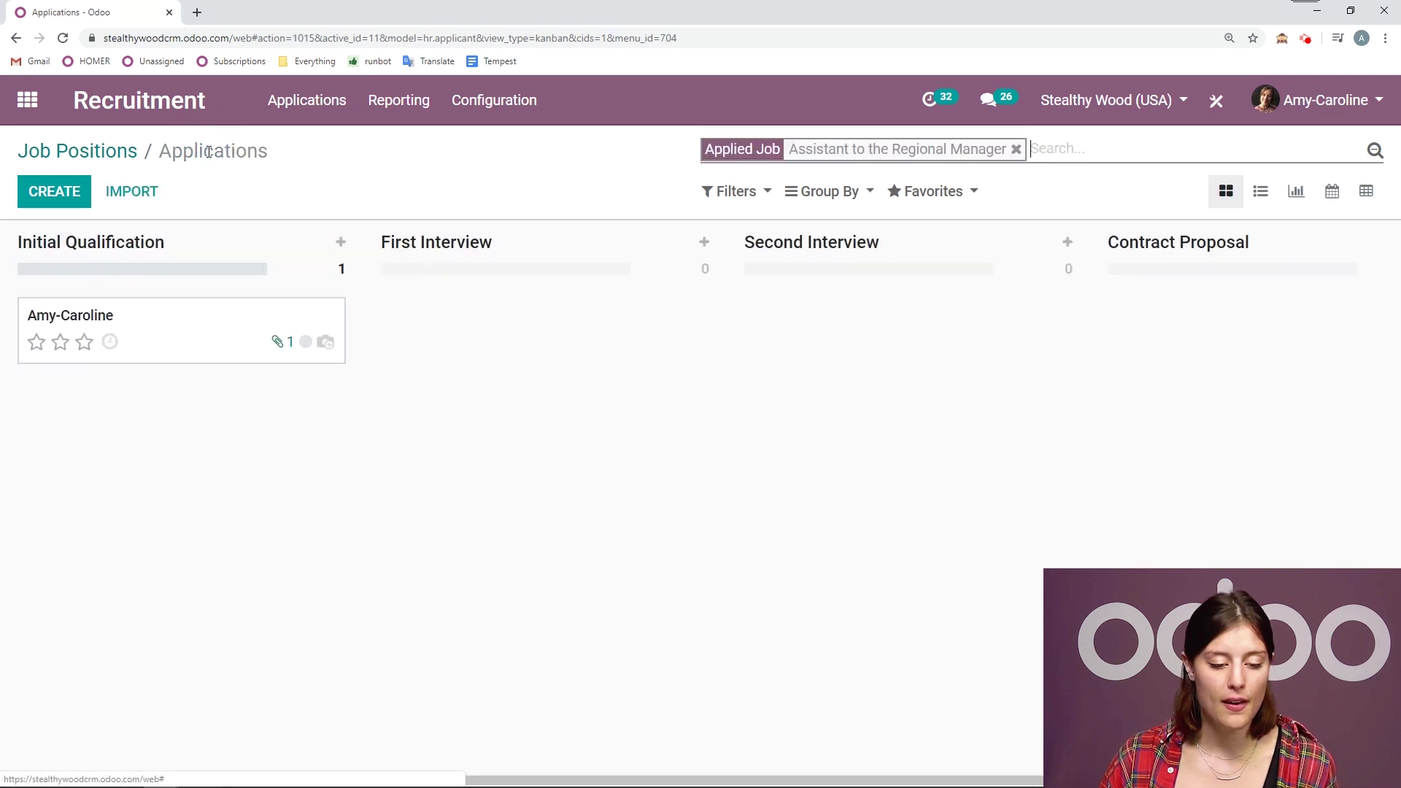
{"action": "left_click", "coordinate": [207, 324]}
{"action": "scroll", "coordinate": [1006, 499], "scroll_direction": "down", "scroll_amount": 2}
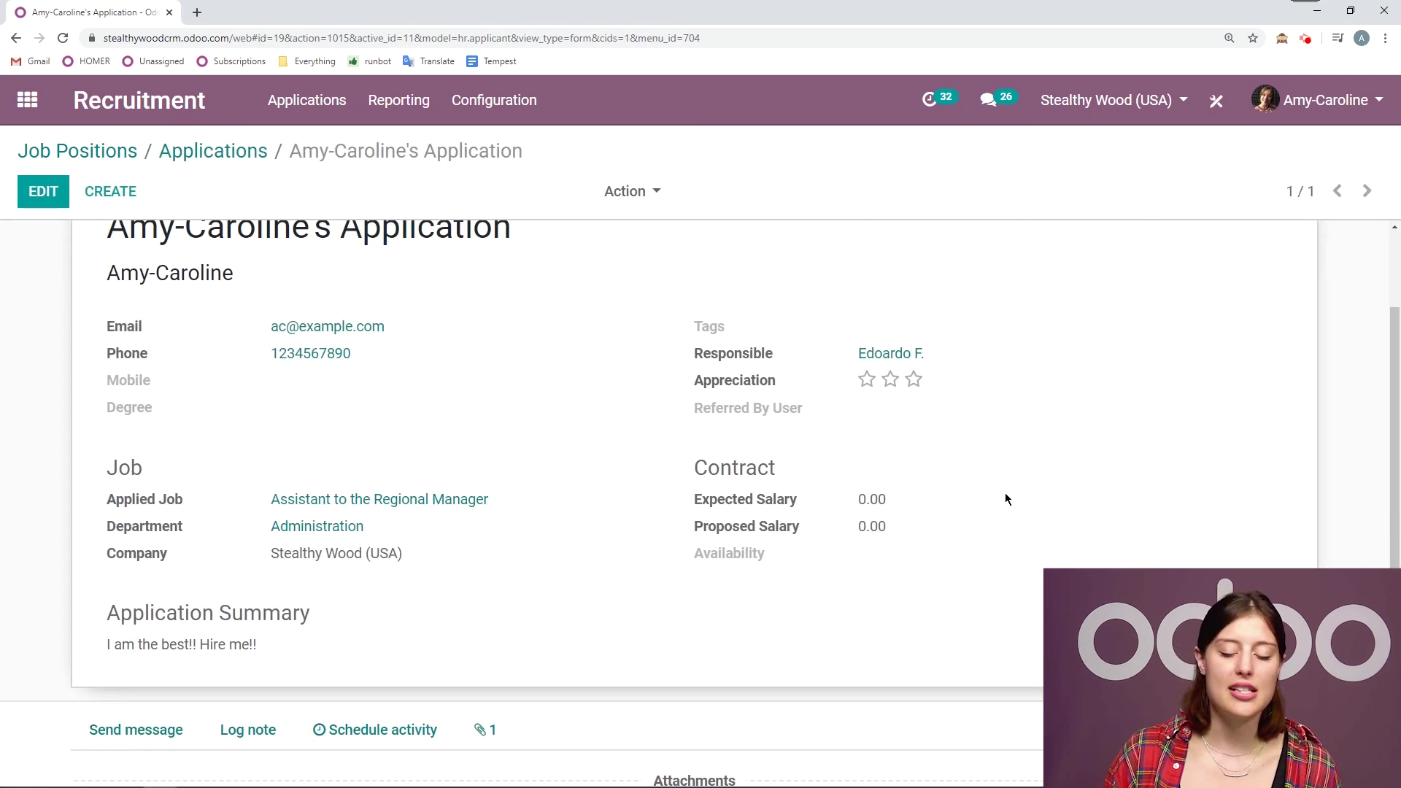
{"action": "scroll", "coordinate": [1006, 499], "scroll_direction": "up", "scroll_amount": 1}
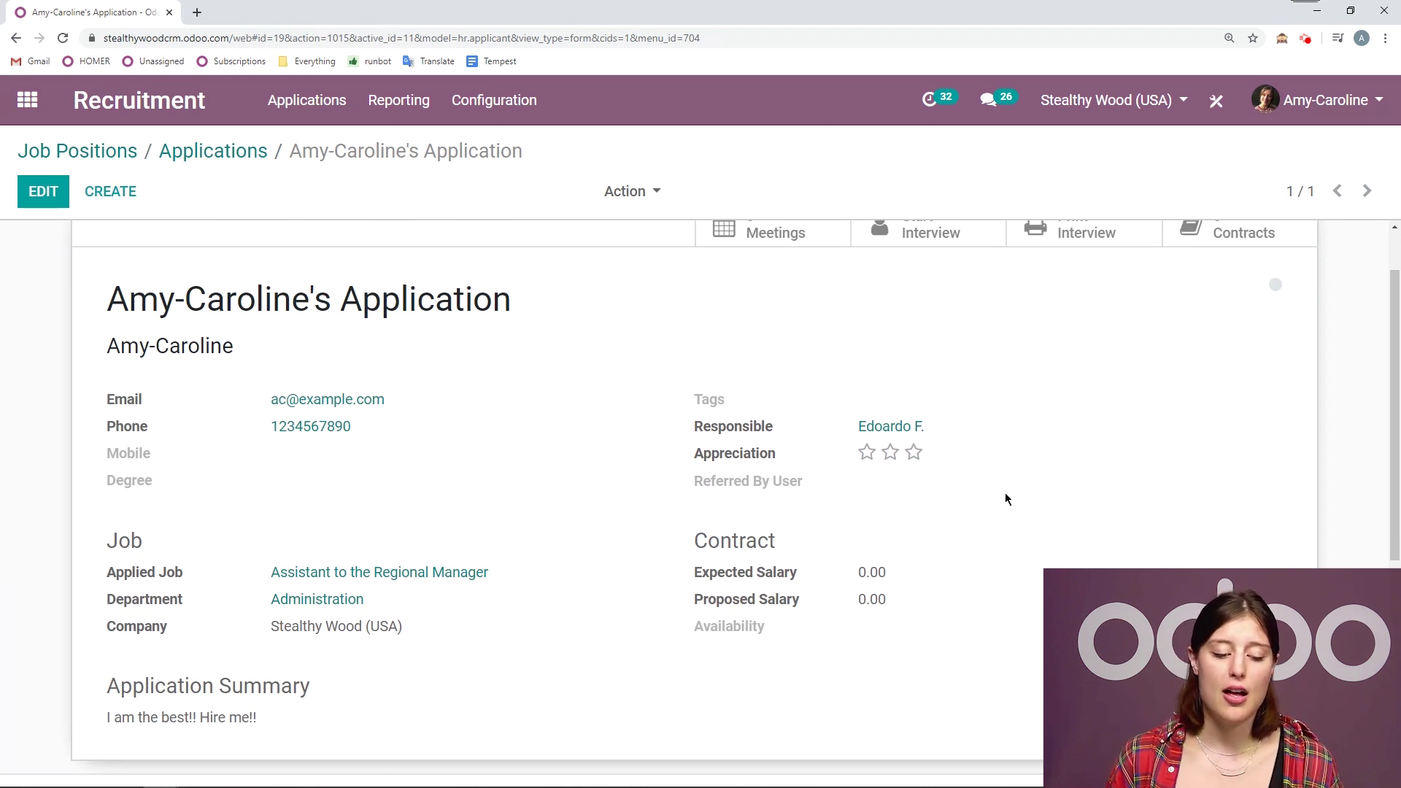
{"action": "scroll", "coordinate": [979, 488], "scroll_direction": "up", "scroll_amount": 1}
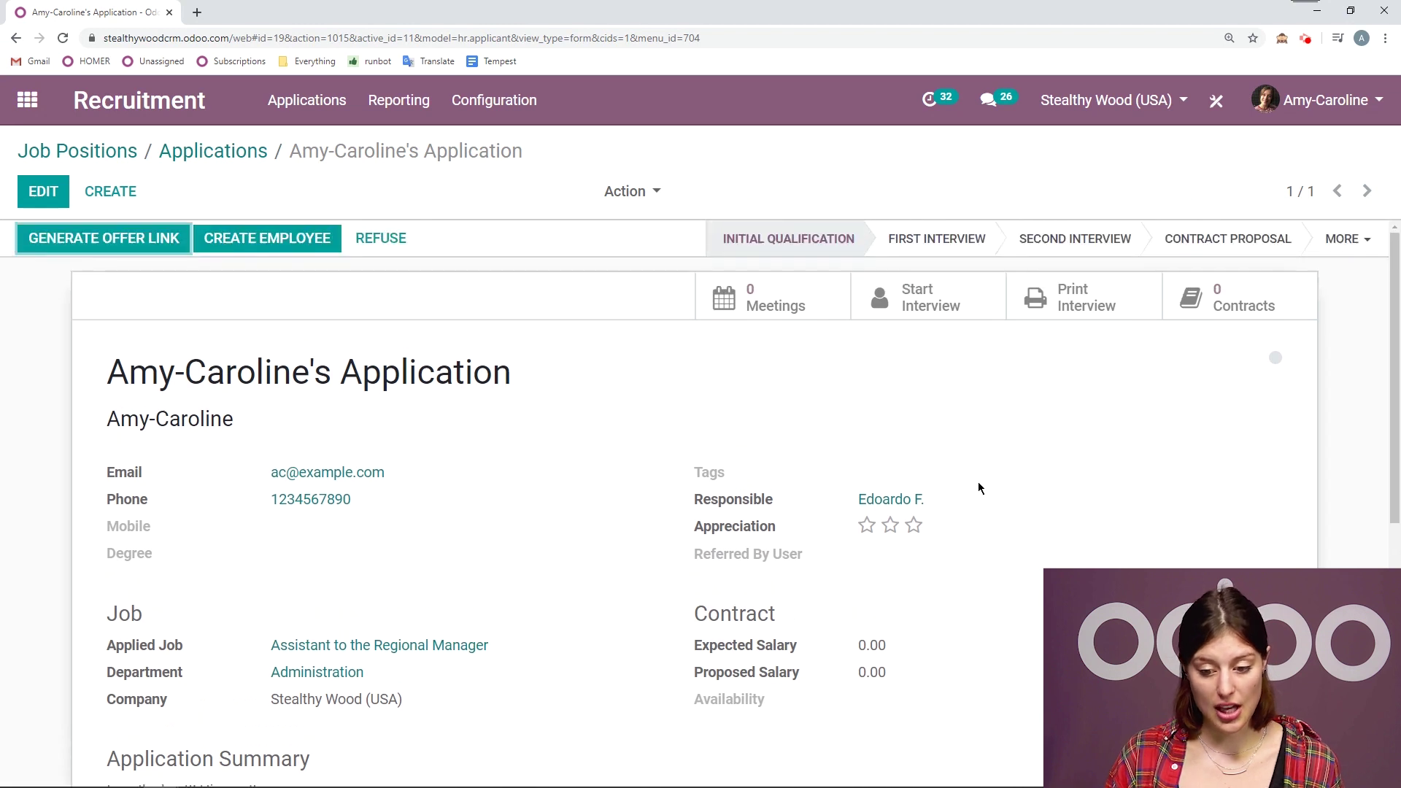
{"action": "scroll", "coordinate": [1154, 476], "scroll_direction": "down", "scroll_amount": 7}
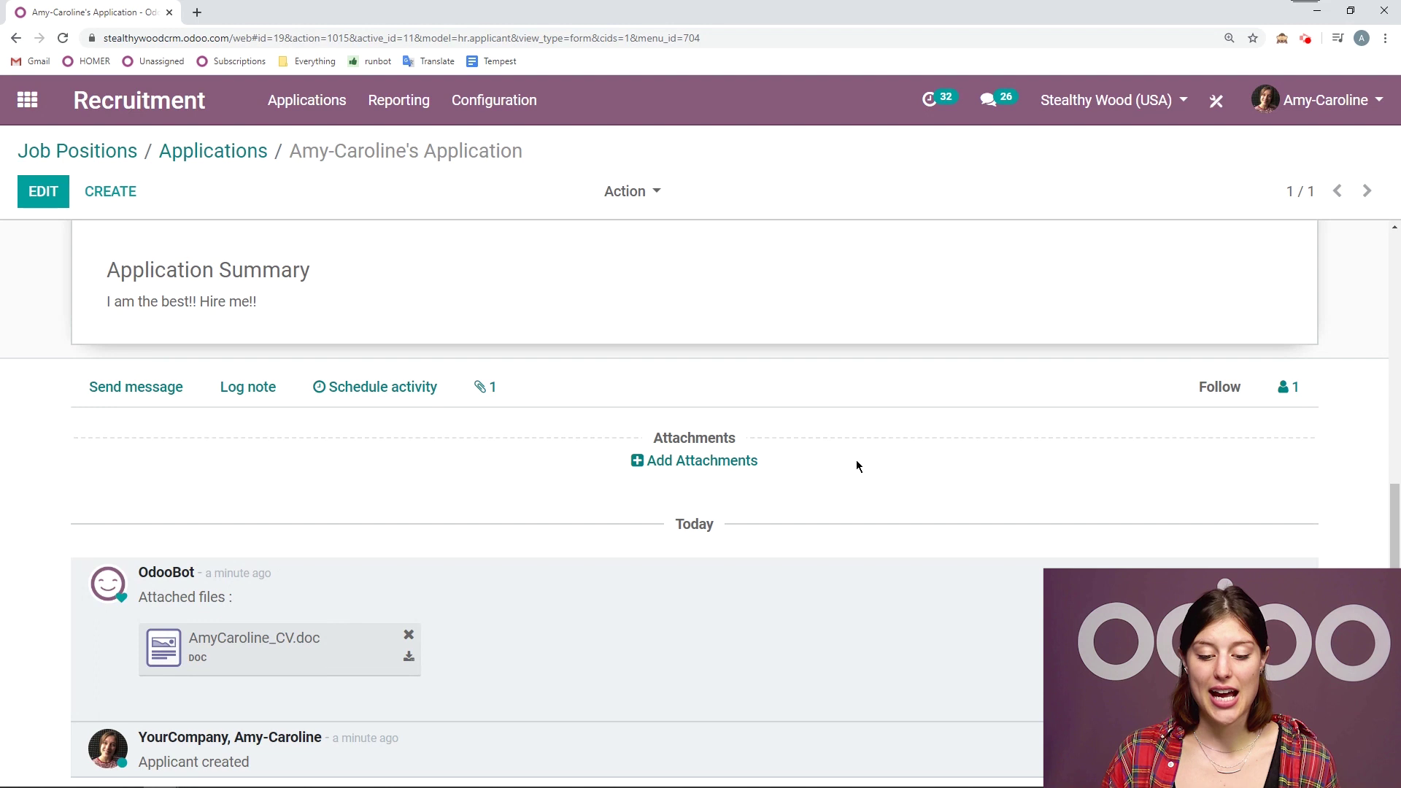
{"action": "scroll", "coordinate": [961, 413], "scroll_direction": "up", "scroll_amount": 10}
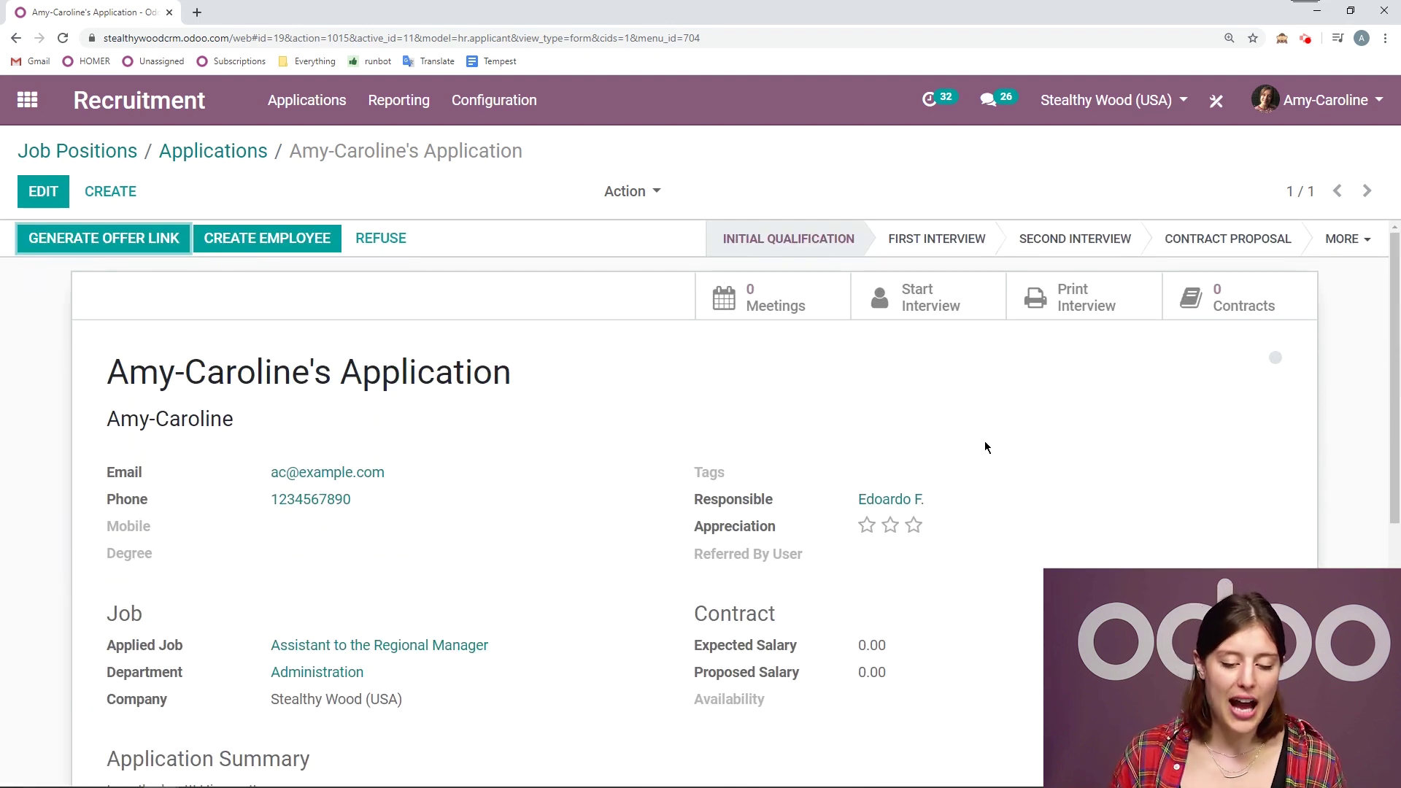
{"action": "scroll", "coordinate": [949, 400], "scroll_direction": "down", "scroll_amount": 5}
{"action": "scroll", "coordinate": [932, 394], "scroll_direction": "up", "scroll_amount": 4}
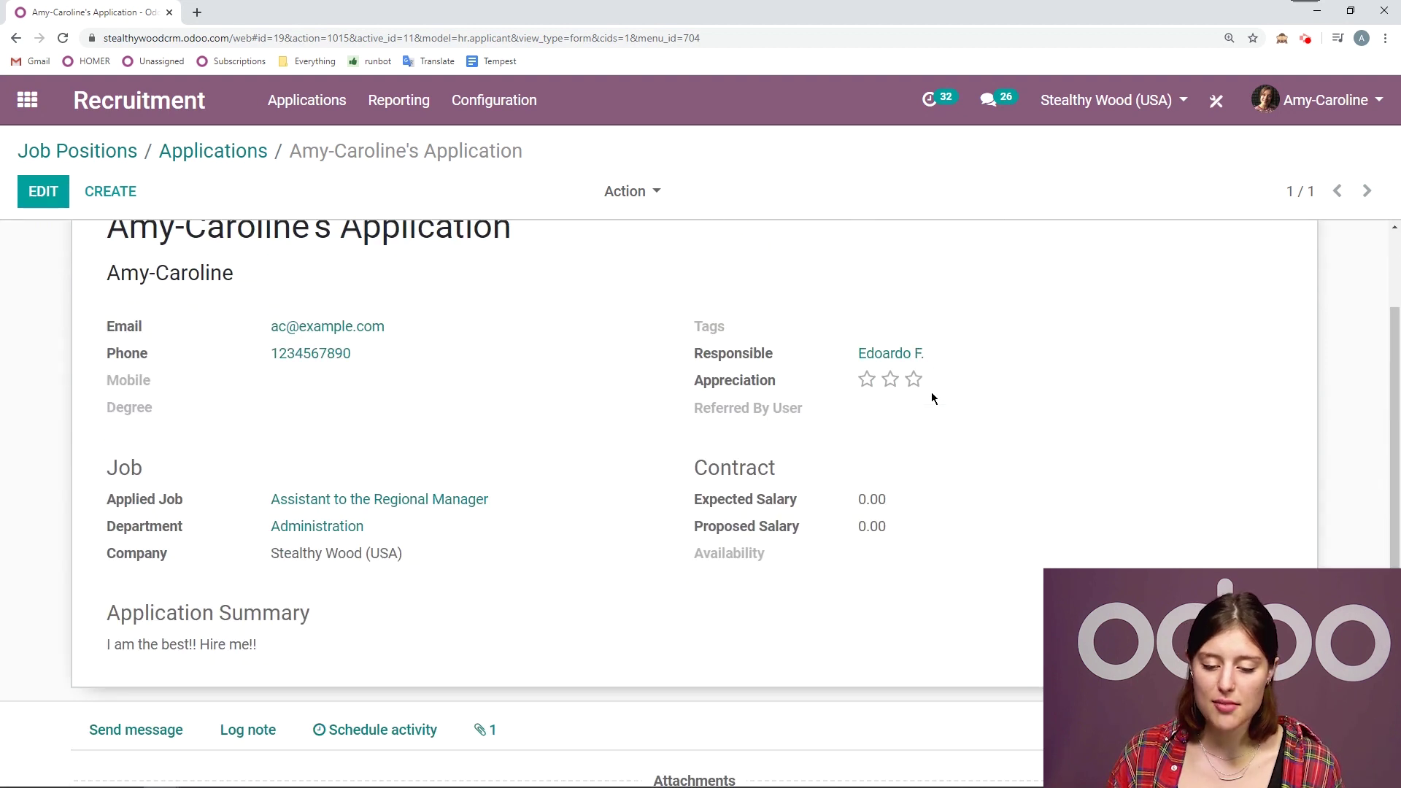
{"action": "scroll", "coordinate": [932, 392], "scroll_direction": "up", "scroll_amount": 2}
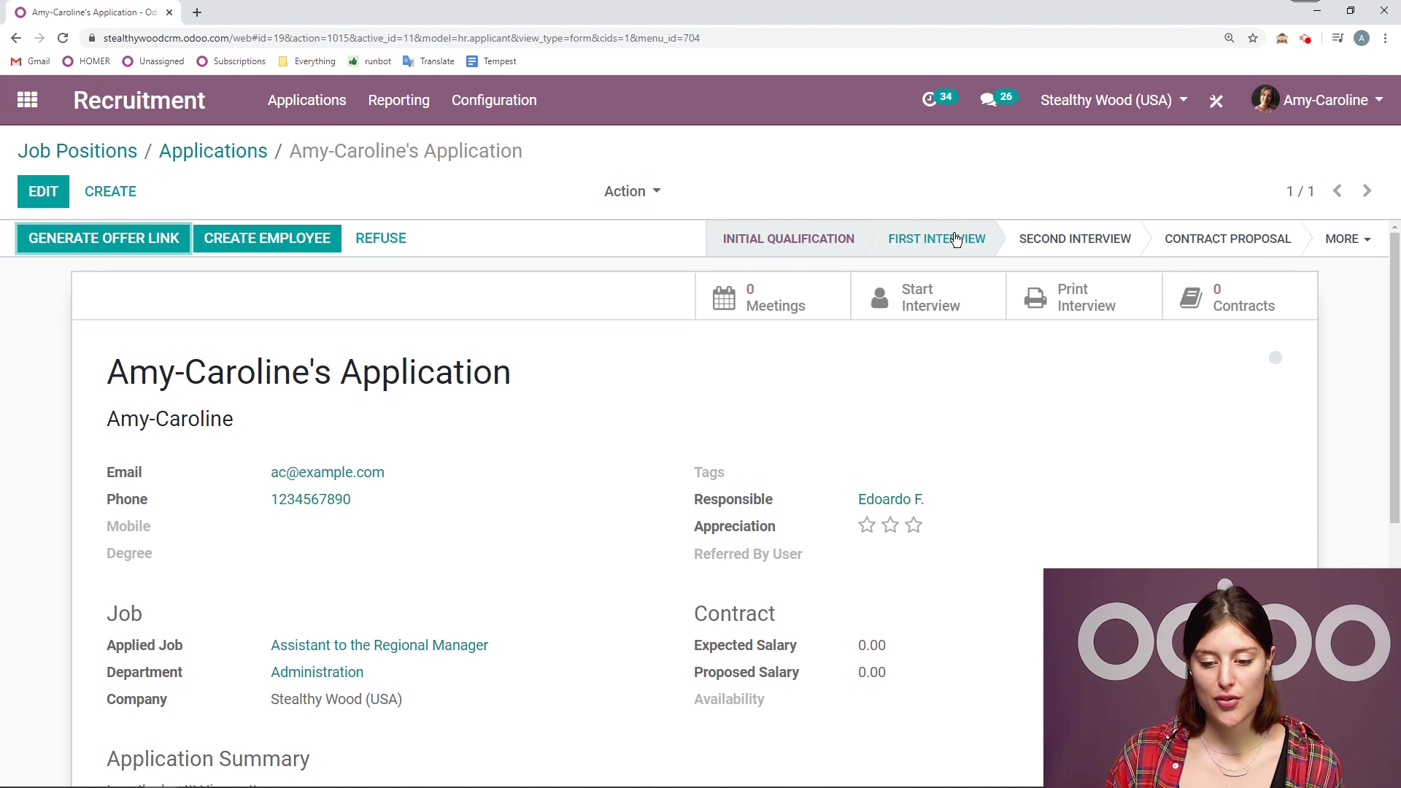
- Move the application to First Interview and review the Congratulations note in the chatter
{"action": "left_click", "coordinate": [947, 241]}
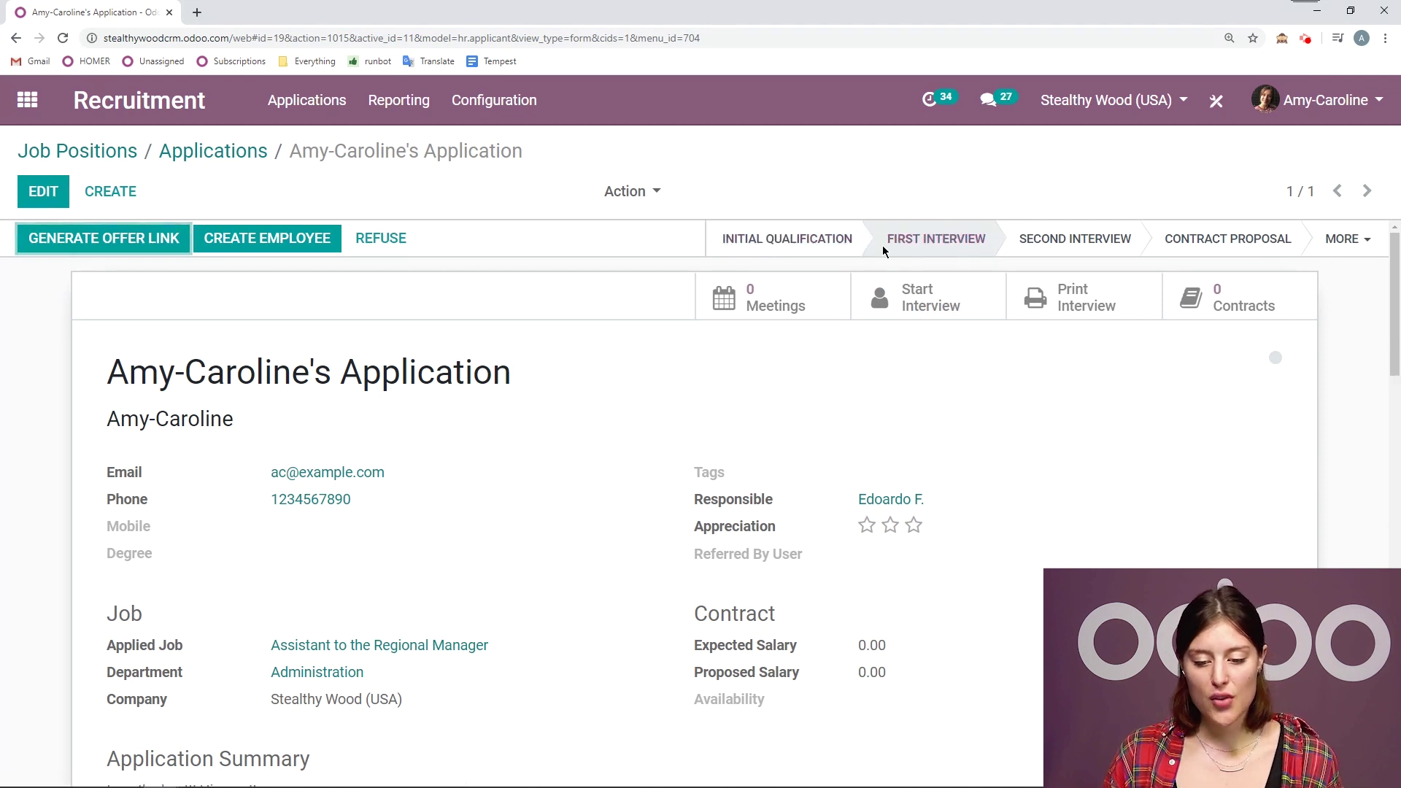
{"action": "scroll", "coordinate": [1077, 387], "scroll_direction": "down", "scroll_amount": 8}
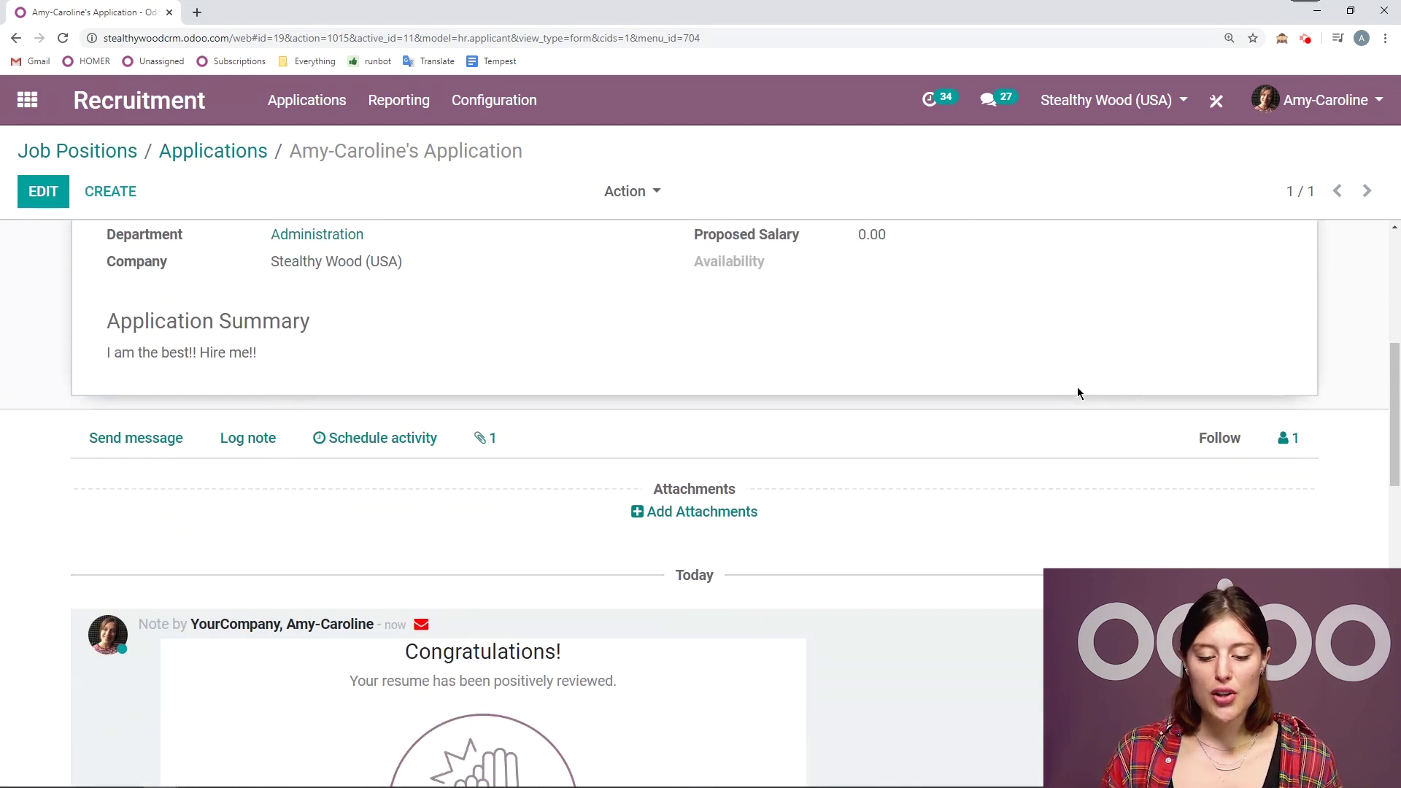
{"action": "scroll", "coordinate": [1095, 386], "scroll_direction": "down", "scroll_amount": 5}
{"action": "scroll", "coordinate": [1095, 385], "scroll_direction": "up", "scroll_amount": 2}
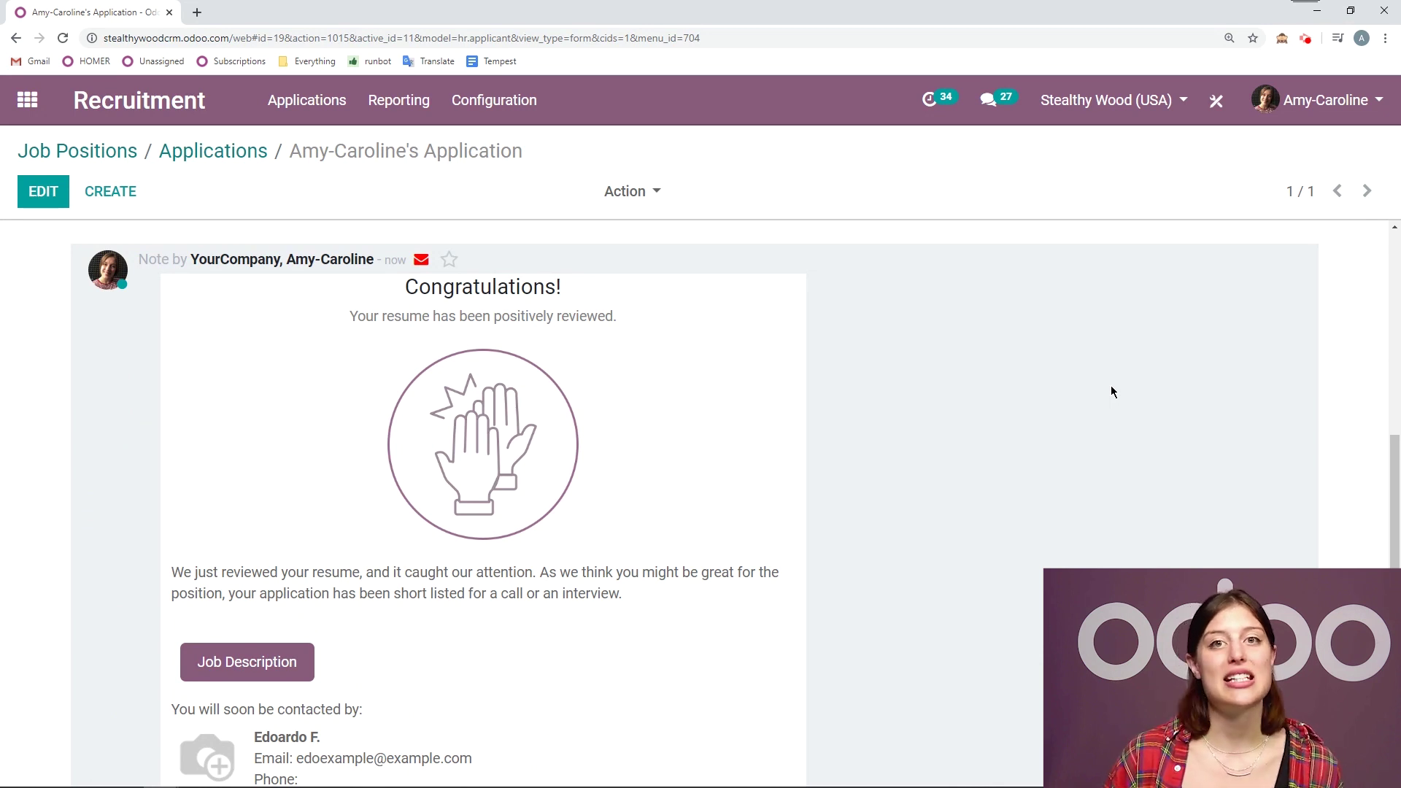
{"action": "scroll", "coordinate": [1101, 394], "scroll_direction": "down", "scroll_amount": 2}
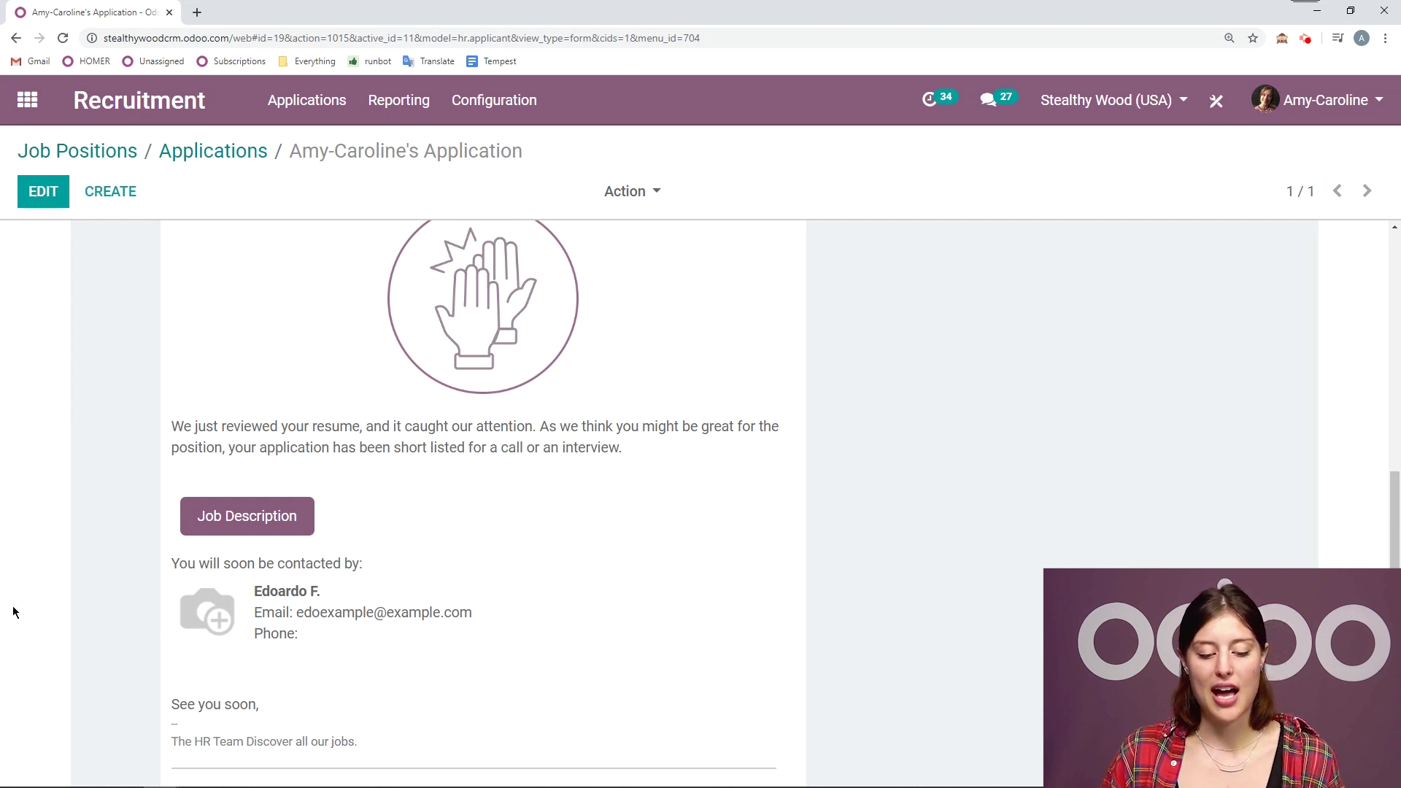
{"action": "scroll", "coordinate": [693, 503], "scroll_direction": "up", "scroll_amount": 15}
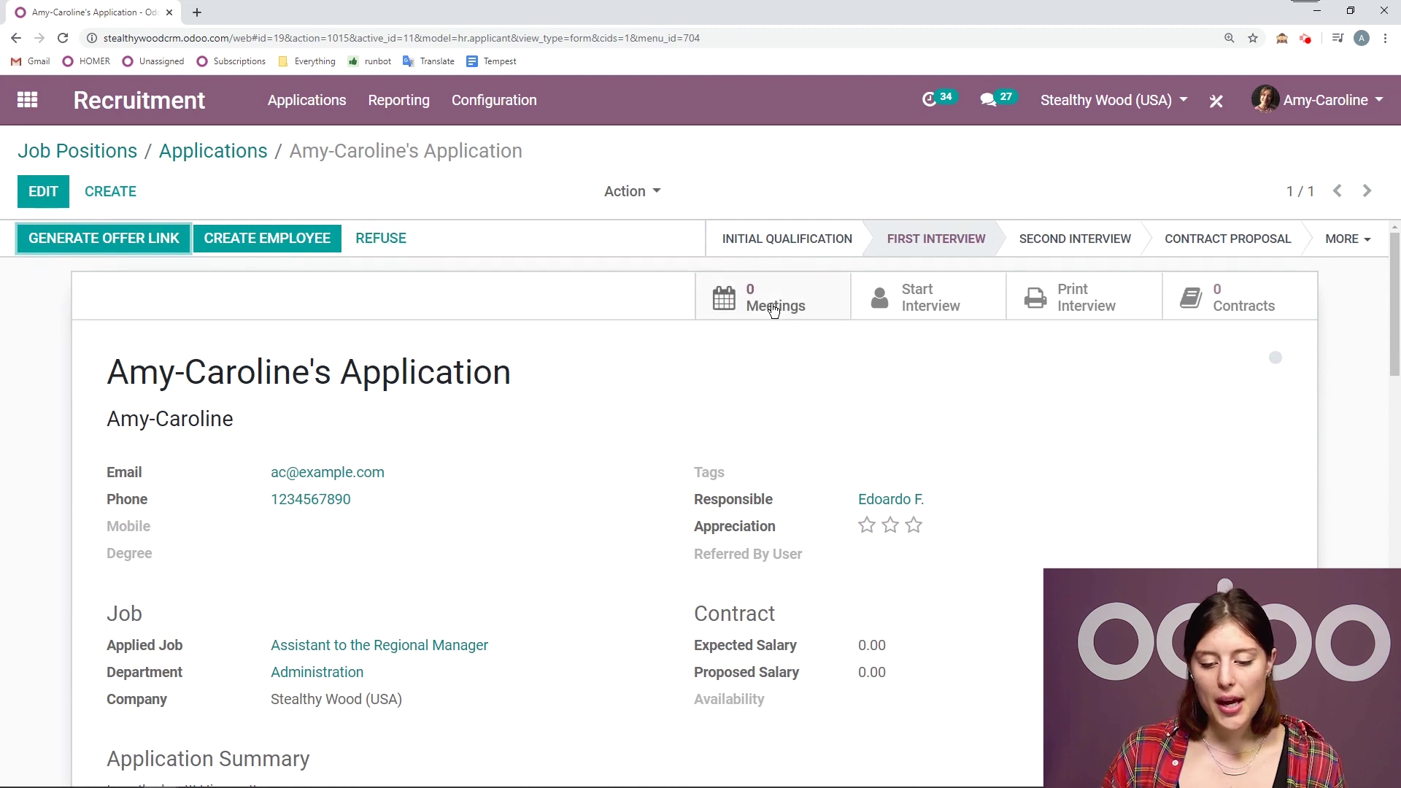
- Schedule a 'First Interview' meeting on Friday 31 January, starting around 7:30
{"action": "left_click", "coordinate": [774, 310]}
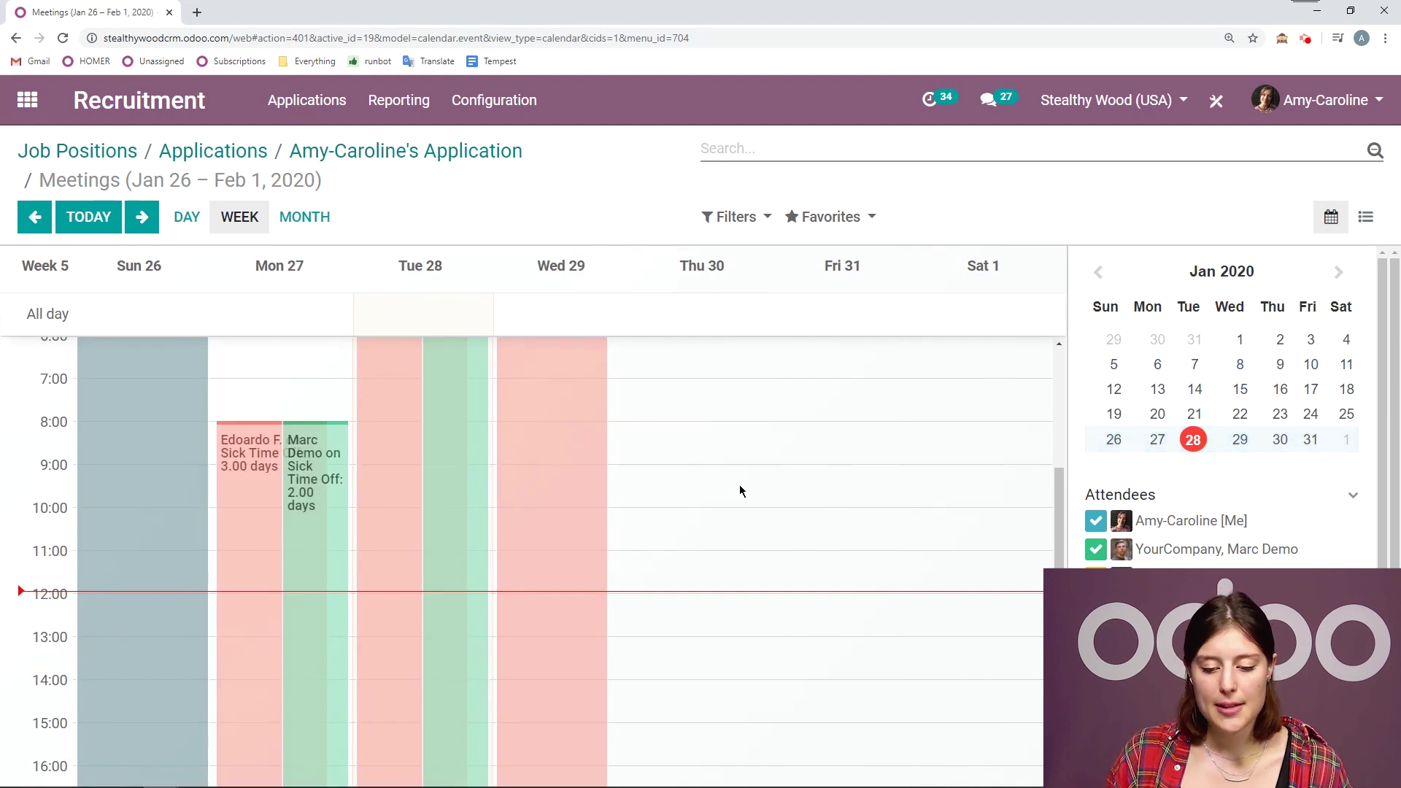
{"action": "left_click", "coordinate": [817, 484]}
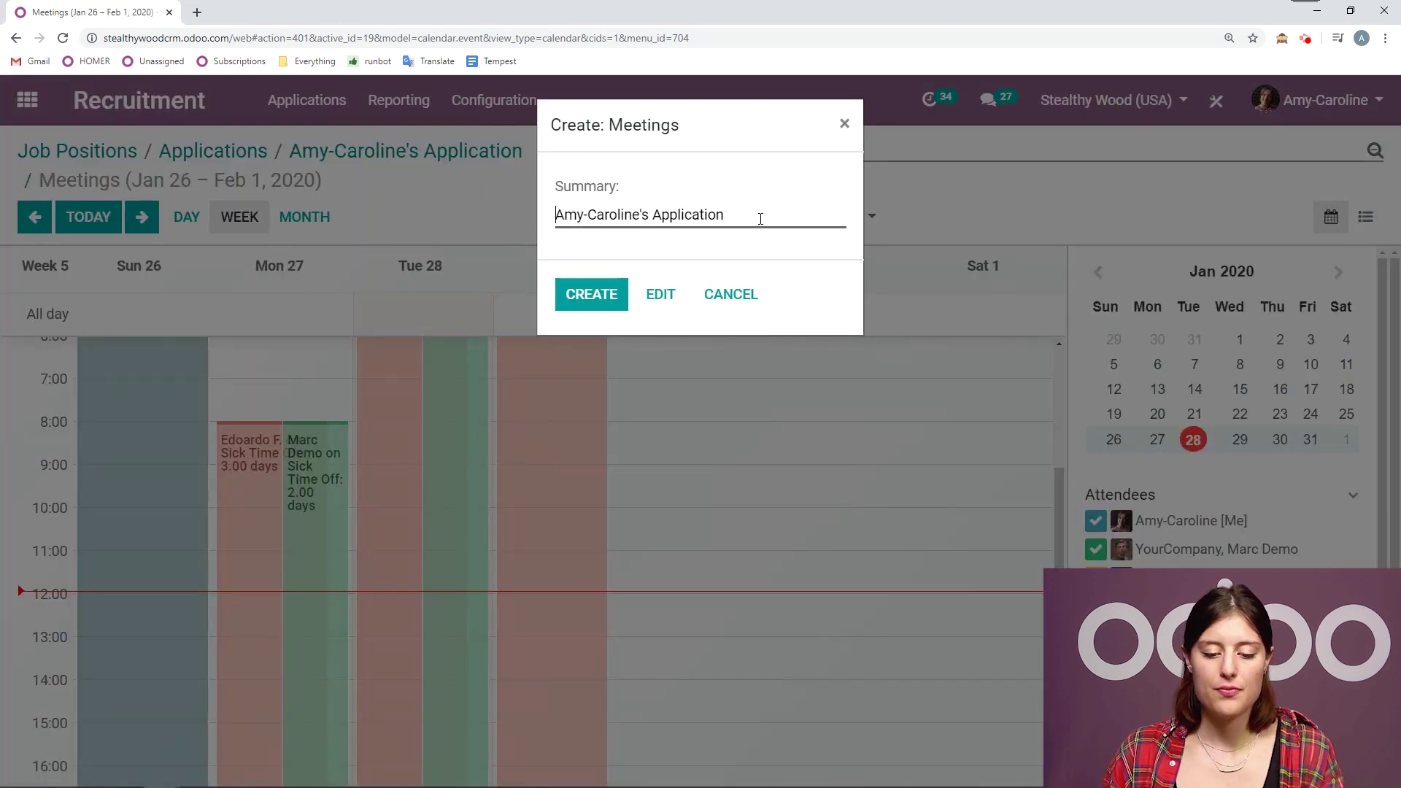
{"action": "left_click_drag", "start_coordinate": [738, 219], "coordinate": [653, 219]}
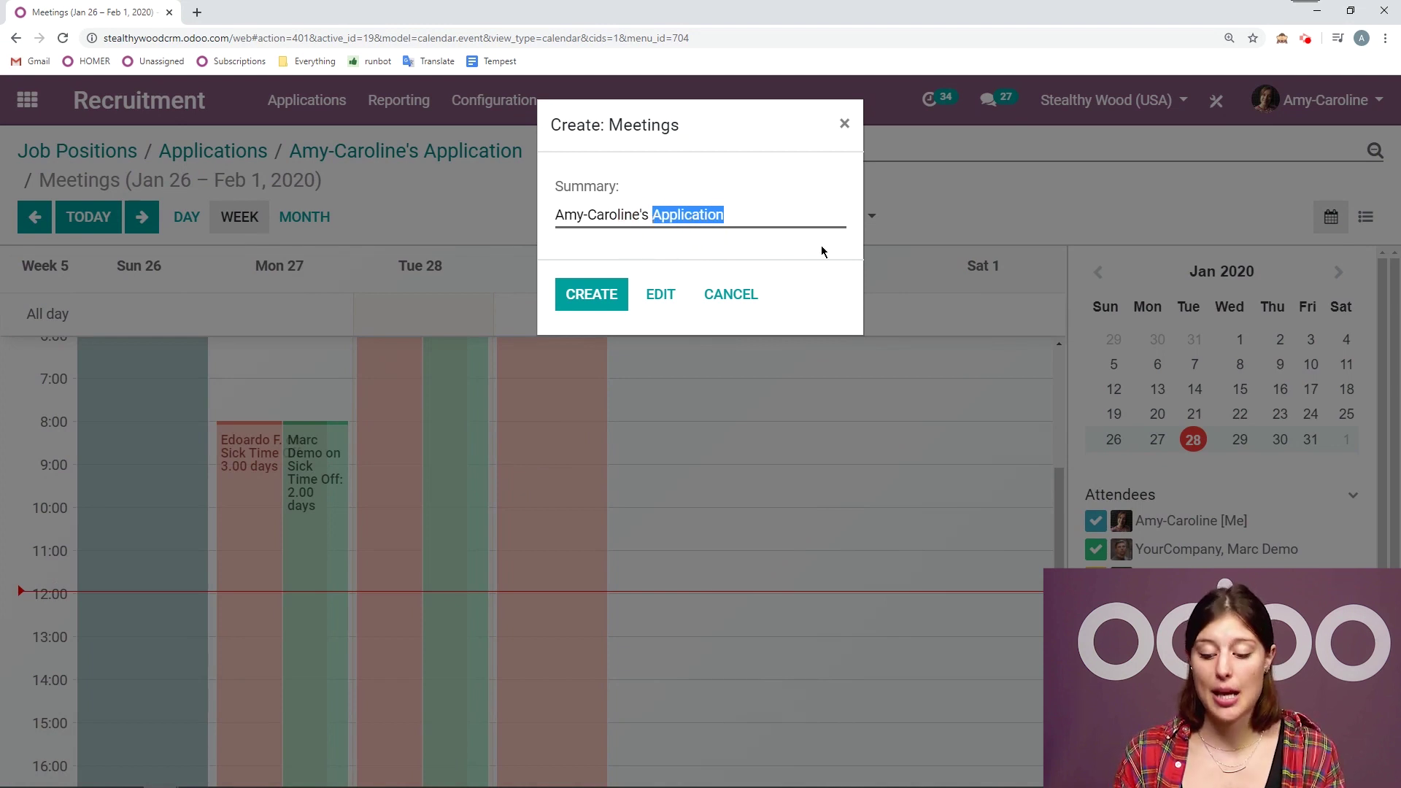
{"action": "key", "text": "BackSpace"}
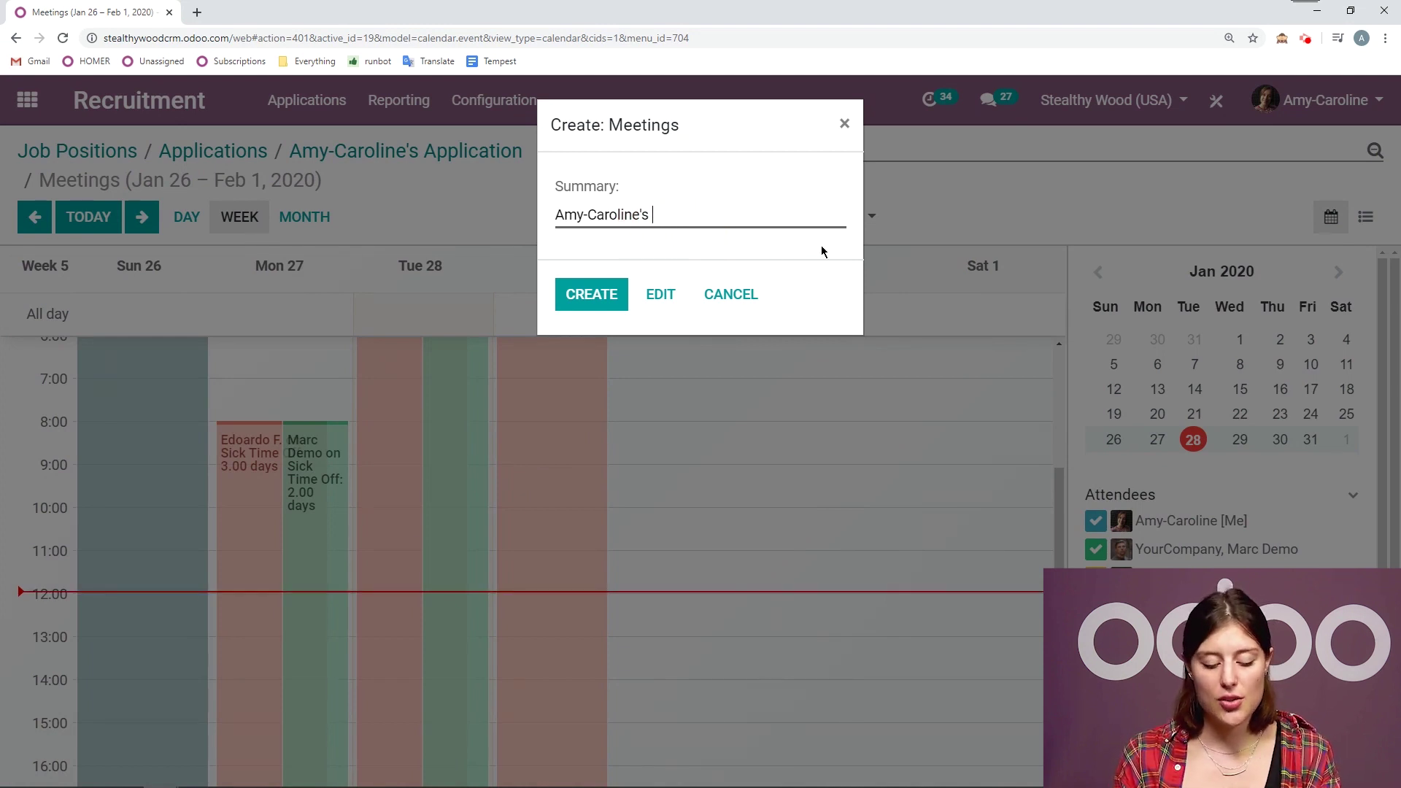
{"action": "type", "text": "First Interview"}
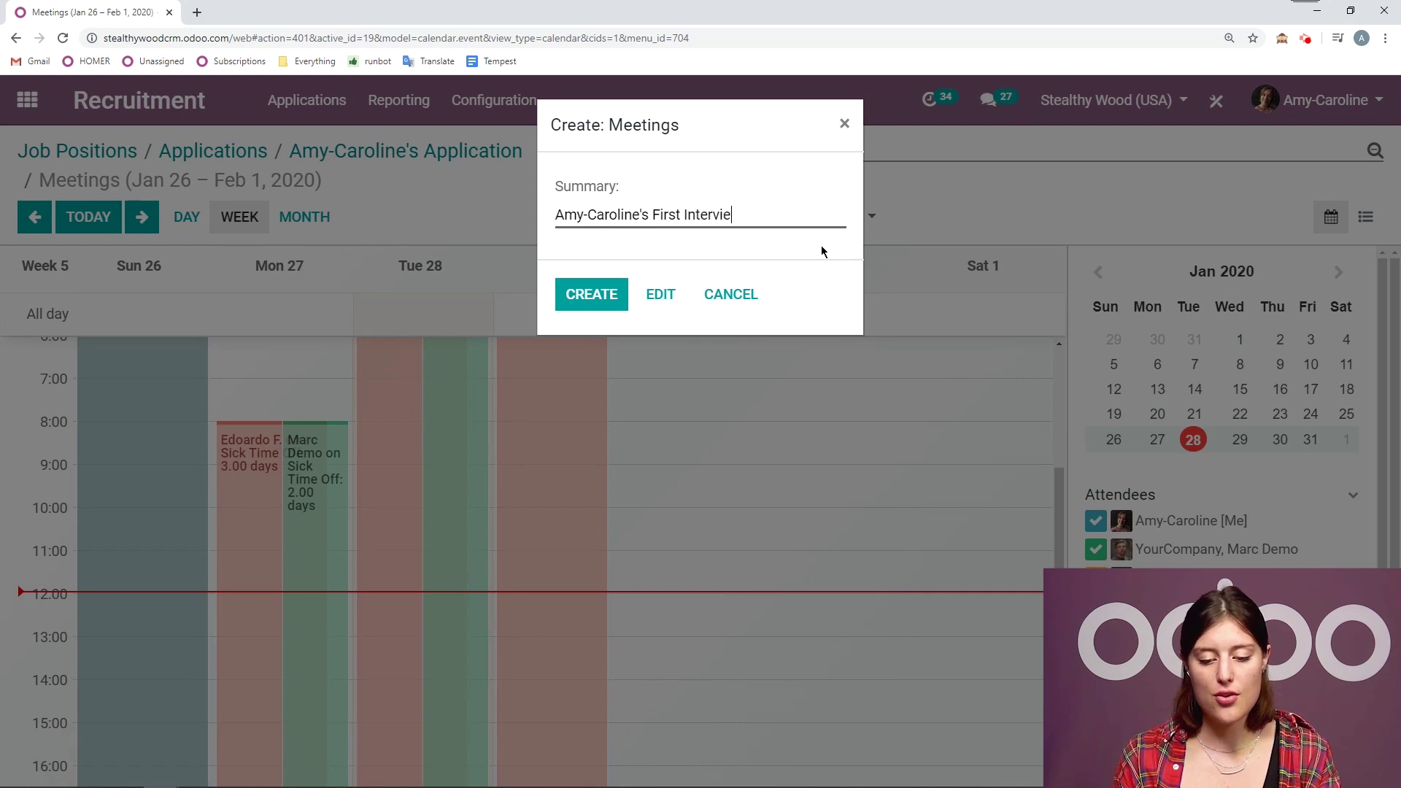
{"action": "left_click", "coordinate": [603, 295]}
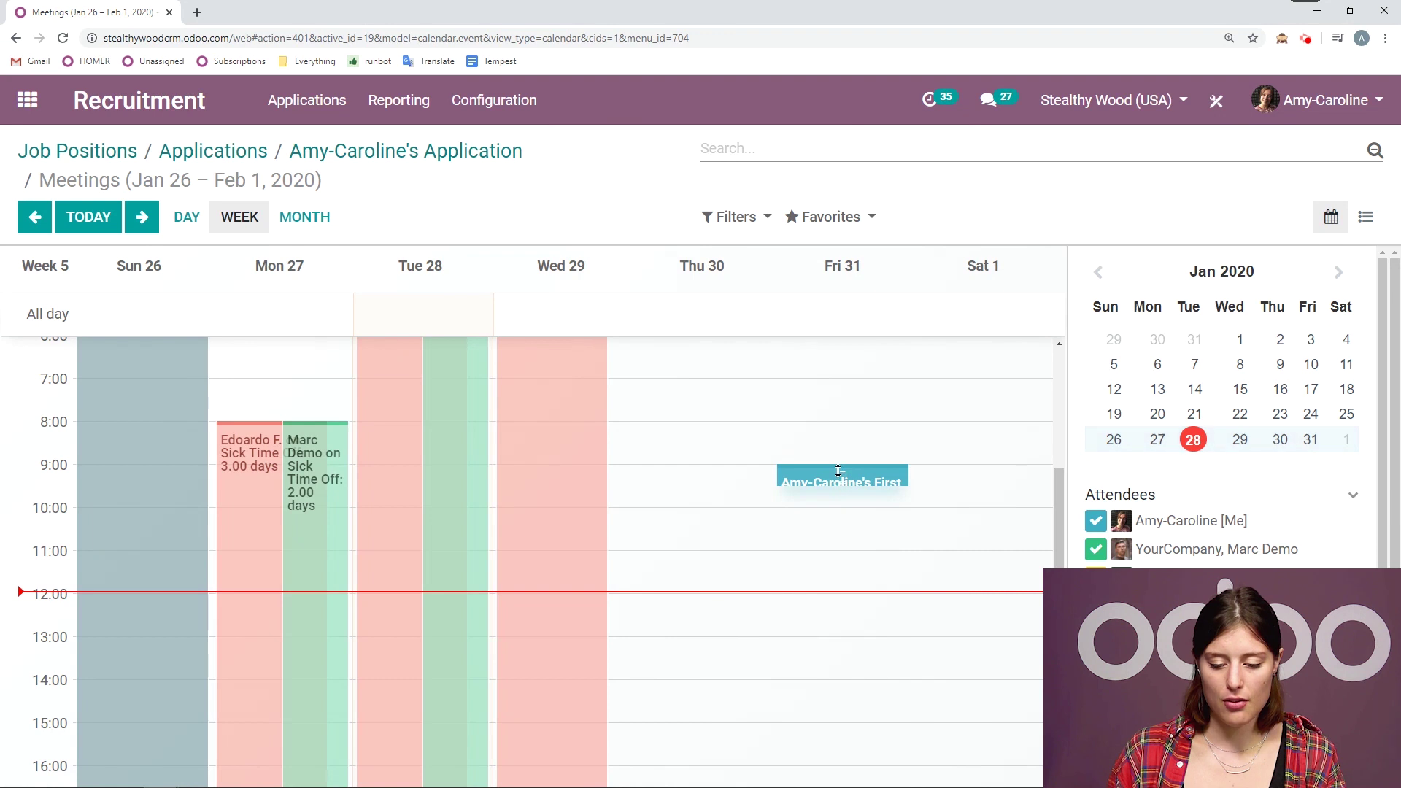
{"action": "left_click_drag", "start_coordinate": [844, 479], "coordinate": [838, 401]}
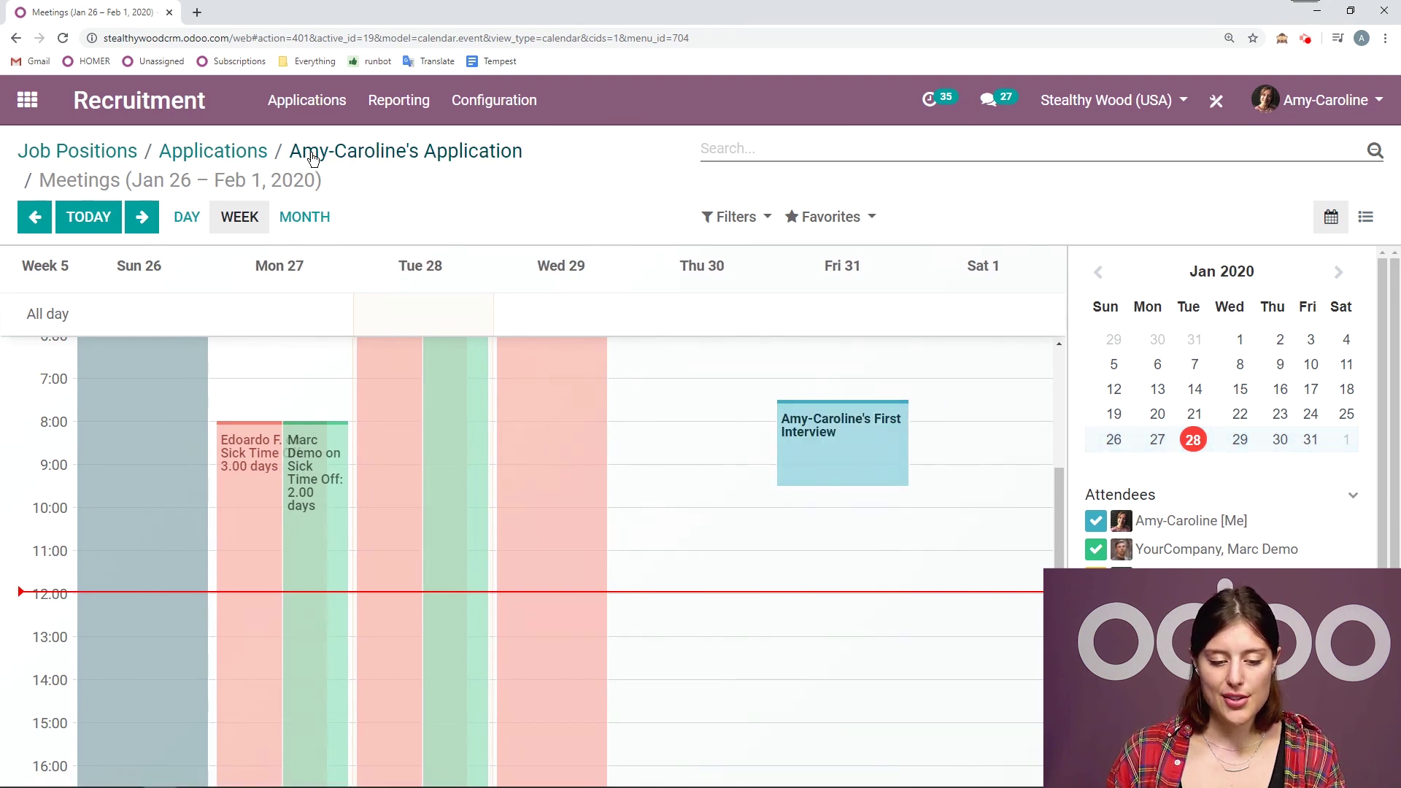
- Return to the applicant's First Interview application form for Assistant to the Regional Manager and review it
{"action": "left_click", "coordinate": [355, 150]}
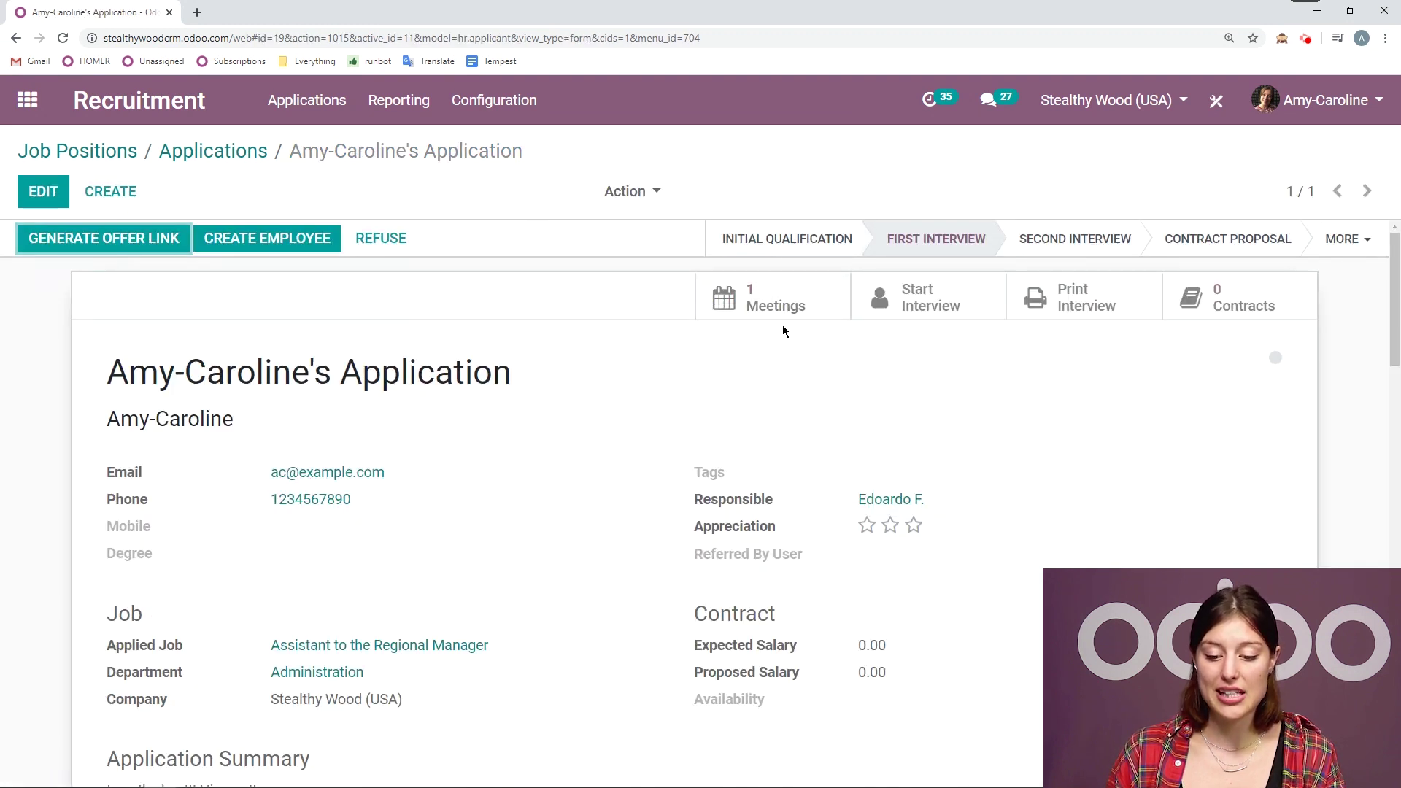
{"action": "scroll", "coordinate": [768, 328], "scroll_direction": "down", "scroll_amount": 6}
{"action": "scroll", "coordinate": [762, 332], "scroll_direction": "down", "scroll_amount": 1}
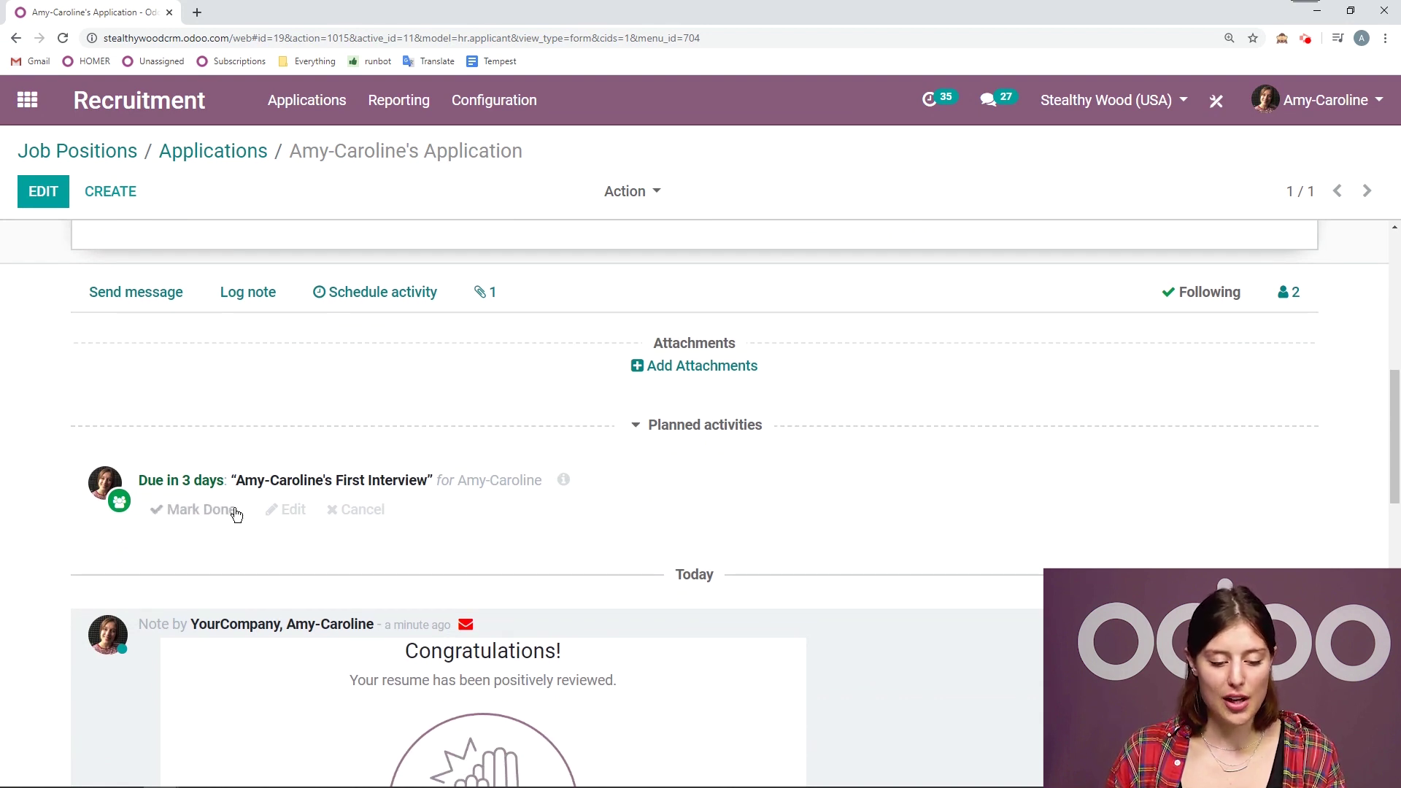
{"action": "scroll", "coordinate": [562, 435], "scroll_direction": "up", "scroll_amount": 8}
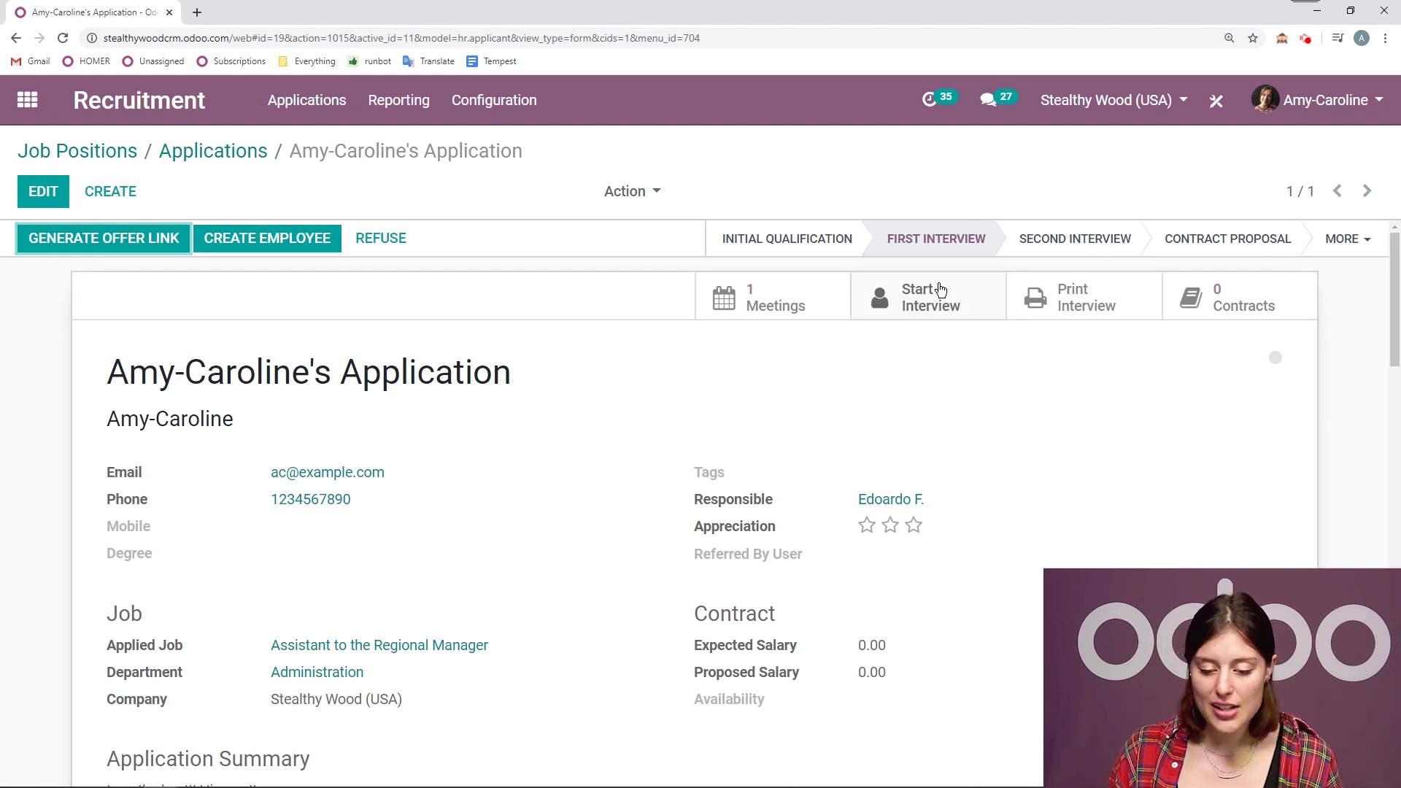
- Start the applicant's interview survey and answer the first questions with 'USA' and 'All of them'
{"action": "left_click", "coordinate": [949, 303]}
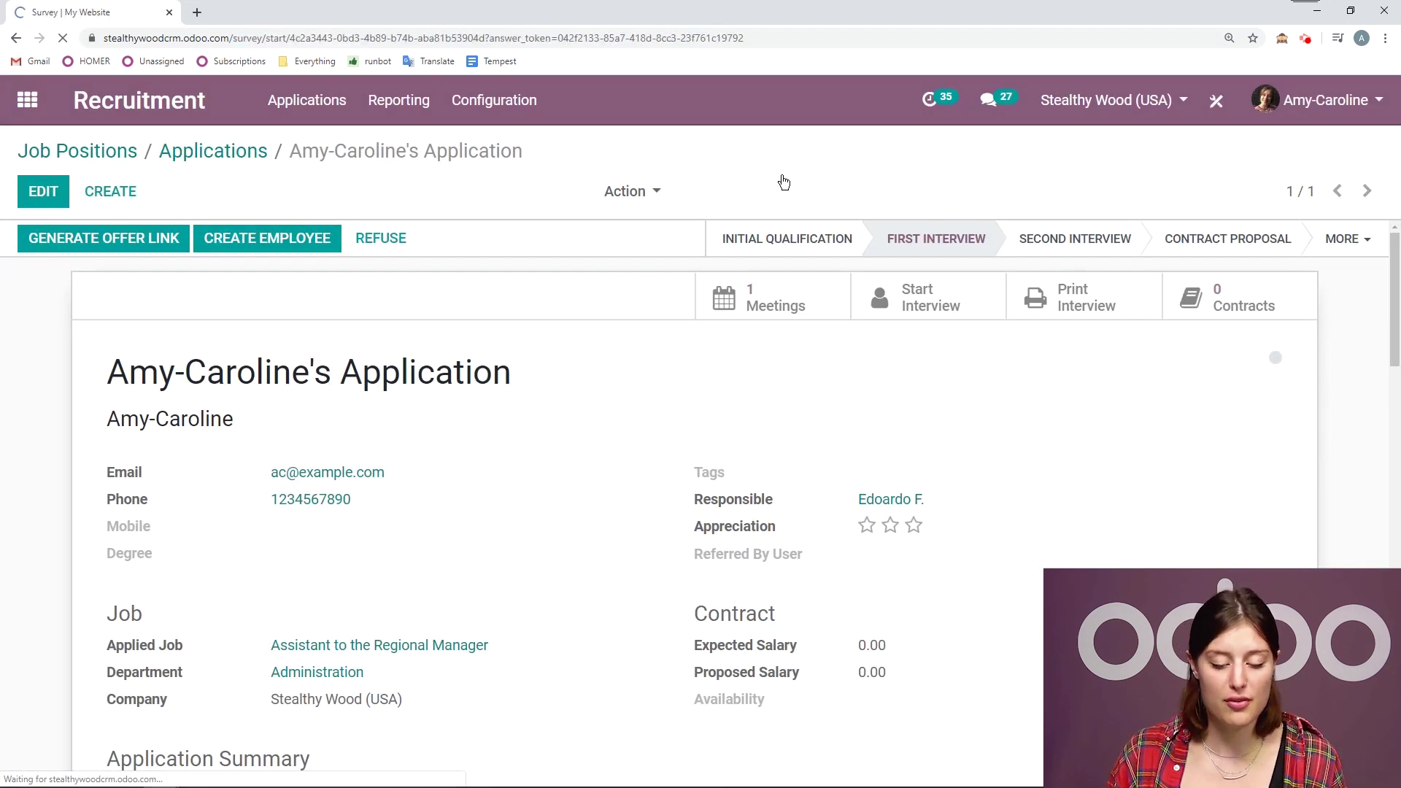
{"action": "left_click", "coordinate": [307, 446]}
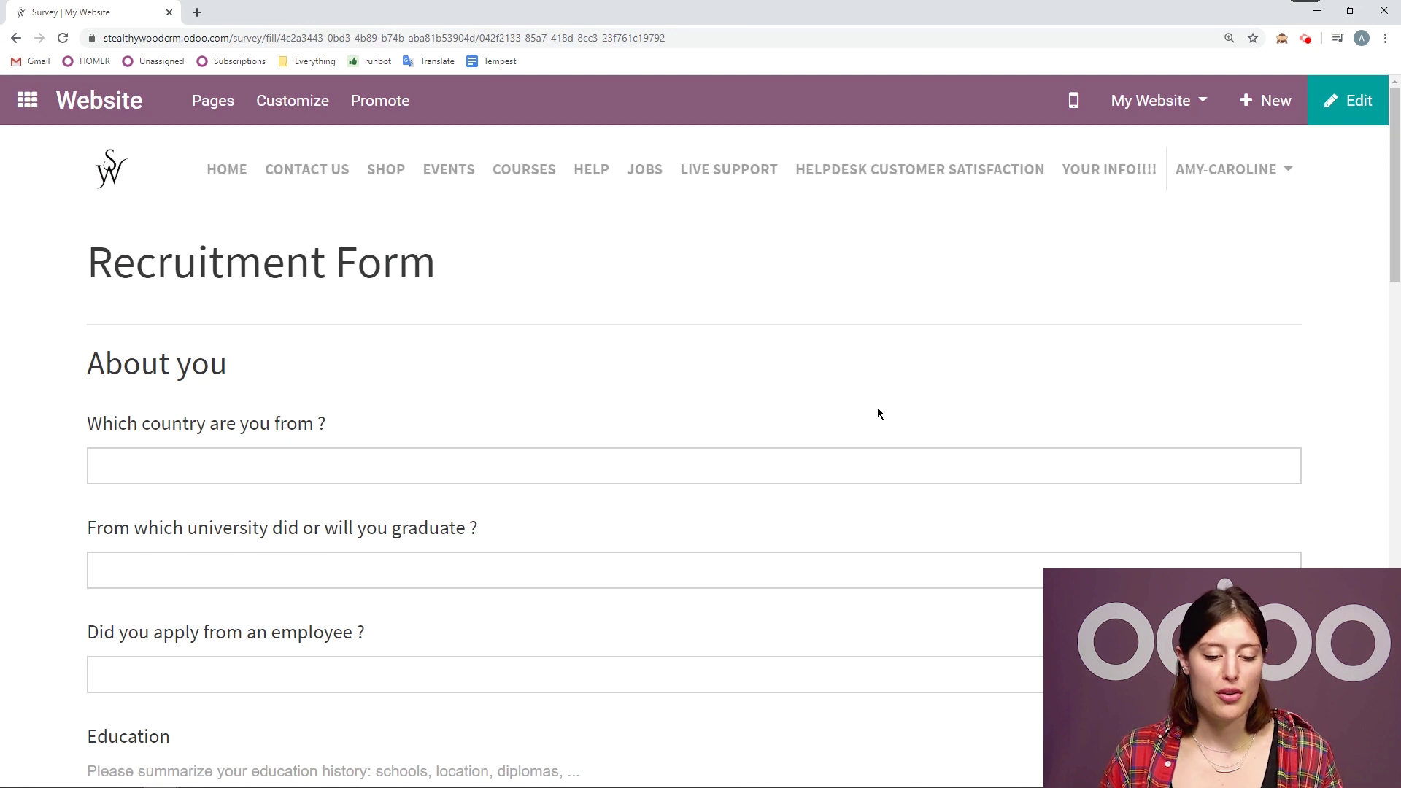
{"action": "scroll", "coordinate": [877, 407], "scroll_direction": "down", "scroll_amount": 1}
{"action": "type", "text": "USA"}
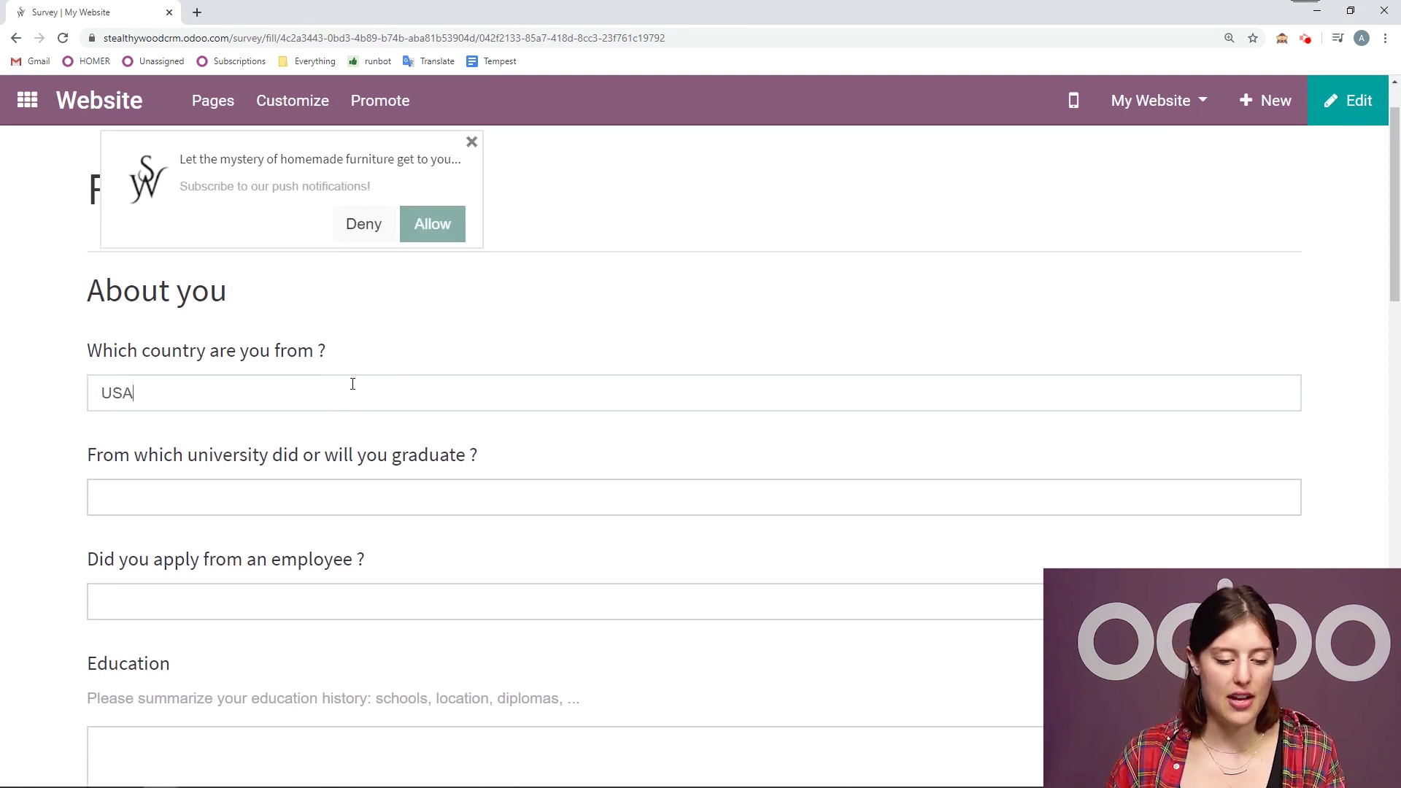
{"action": "scroll", "coordinate": [445, 398], "scroll_direction": "down", "scroll_amount": 1}
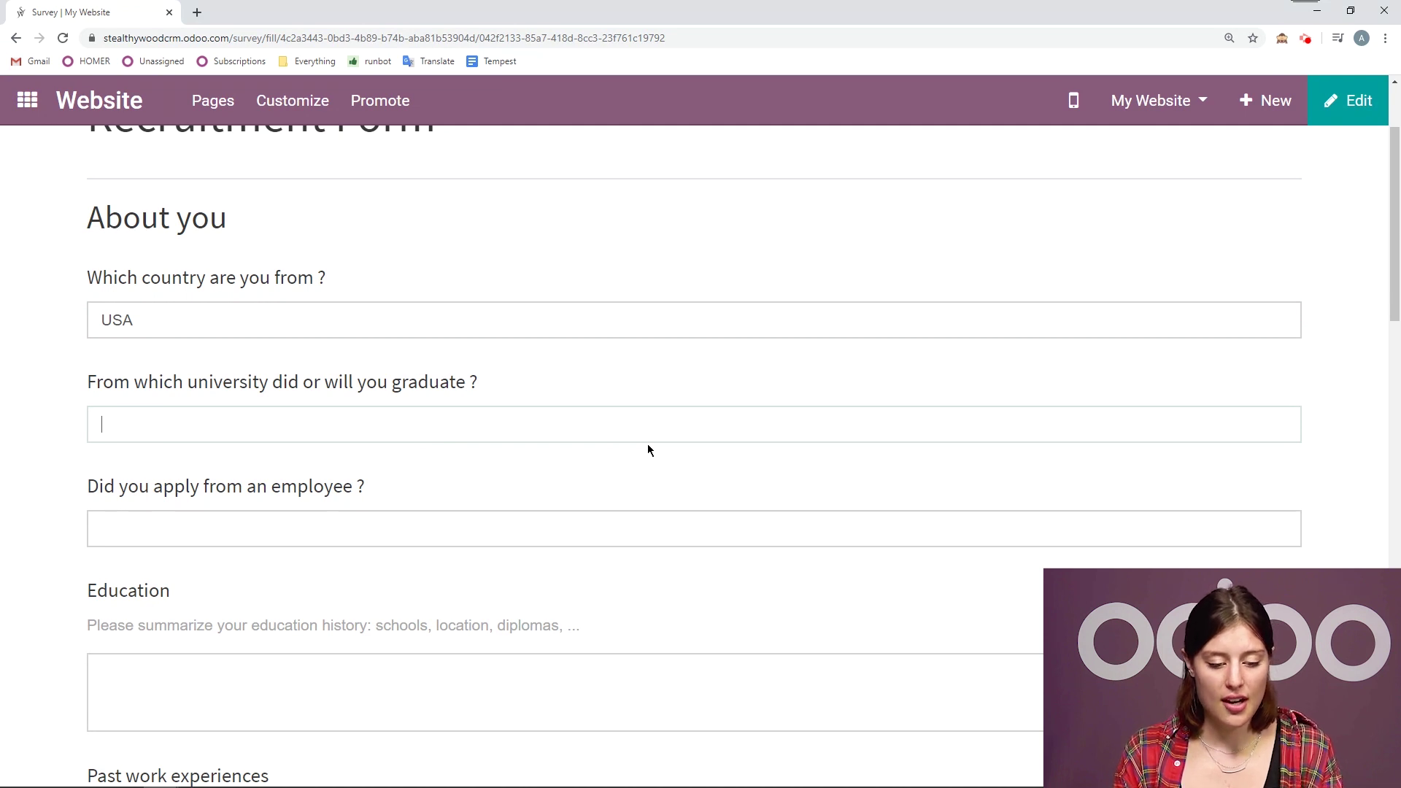
{"action": "type", "text": "All of them"}
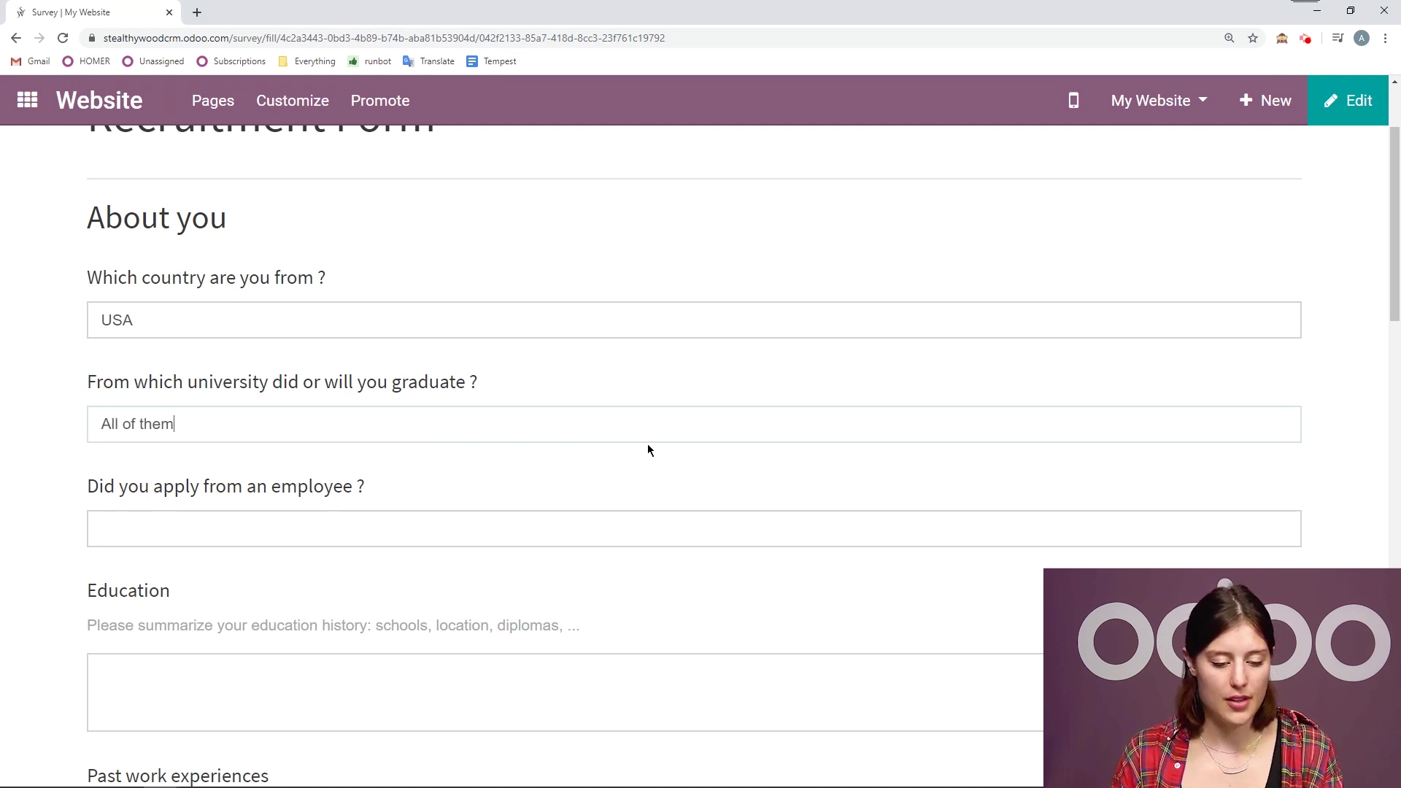
- Answer 'No' to applying via an employee, Education 'The best of everything', and 'Everything' for experience, knowledge and the next question
{"action": "scroll", "coordinate": [629, 448], "scroll_direction": "down", "scroll_amount": 2}
{"action": "left_click", "coordinate": [340, 379]}
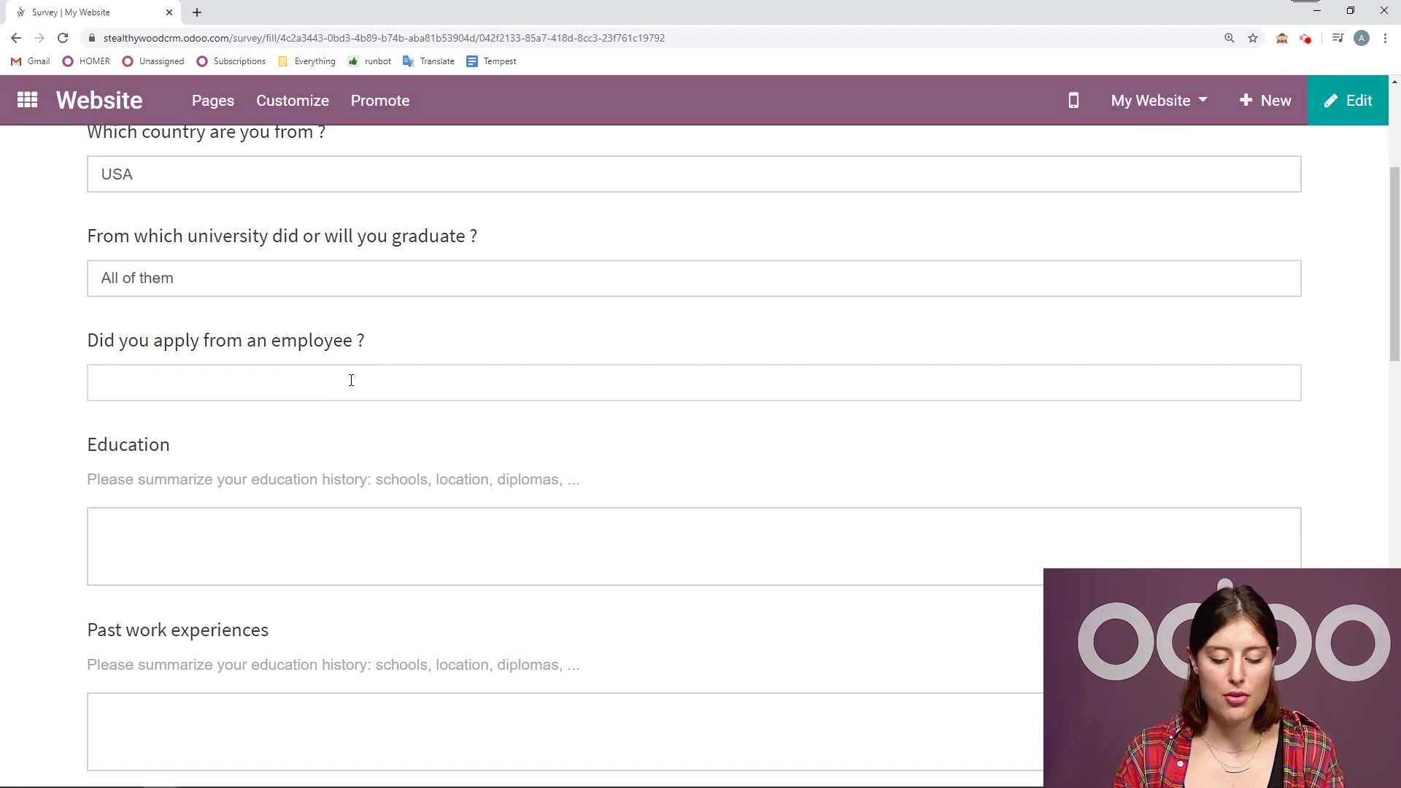
{"action": "type", "text": "No"}
{"action": "left_click", "coordinate": [213, 563]}
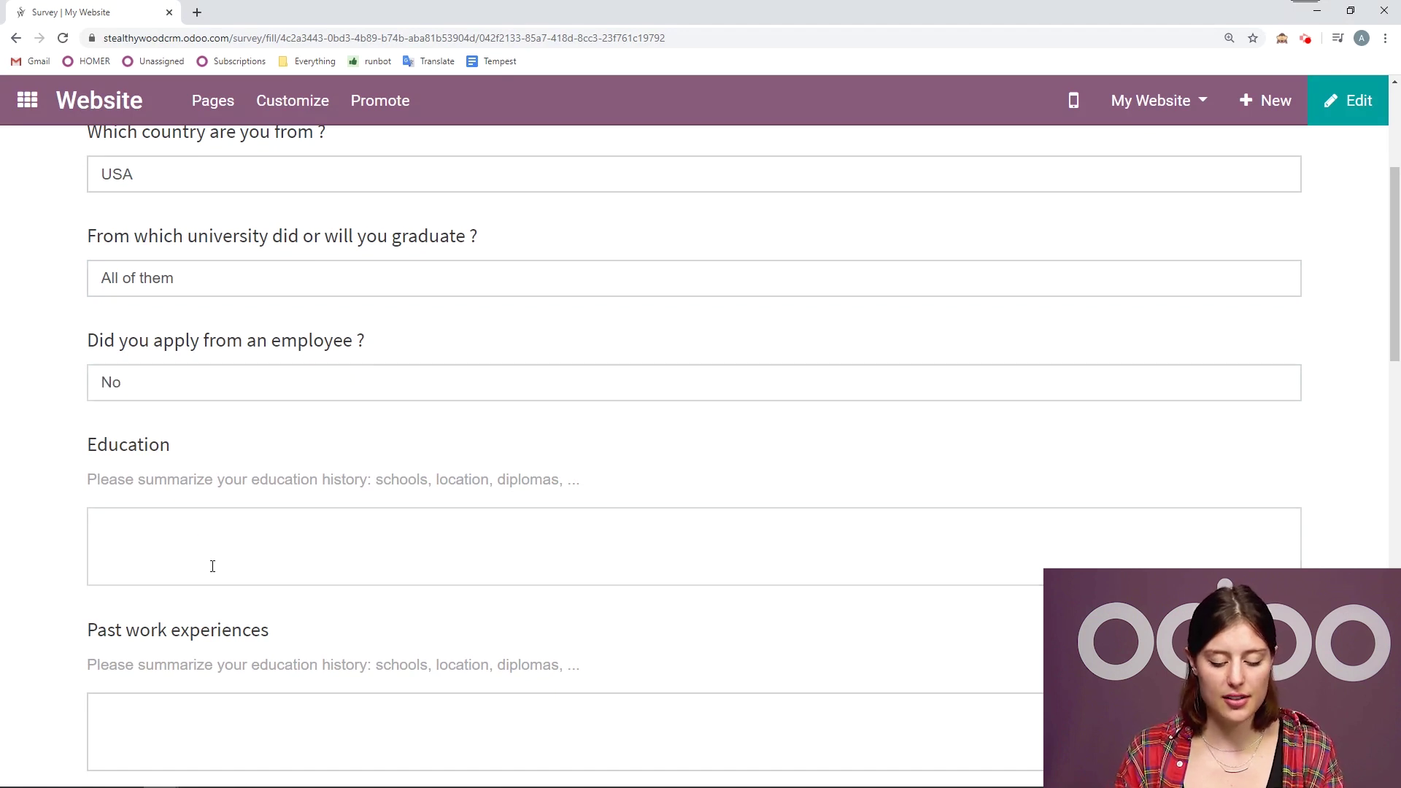
{"action": "type", "text": "The best "}
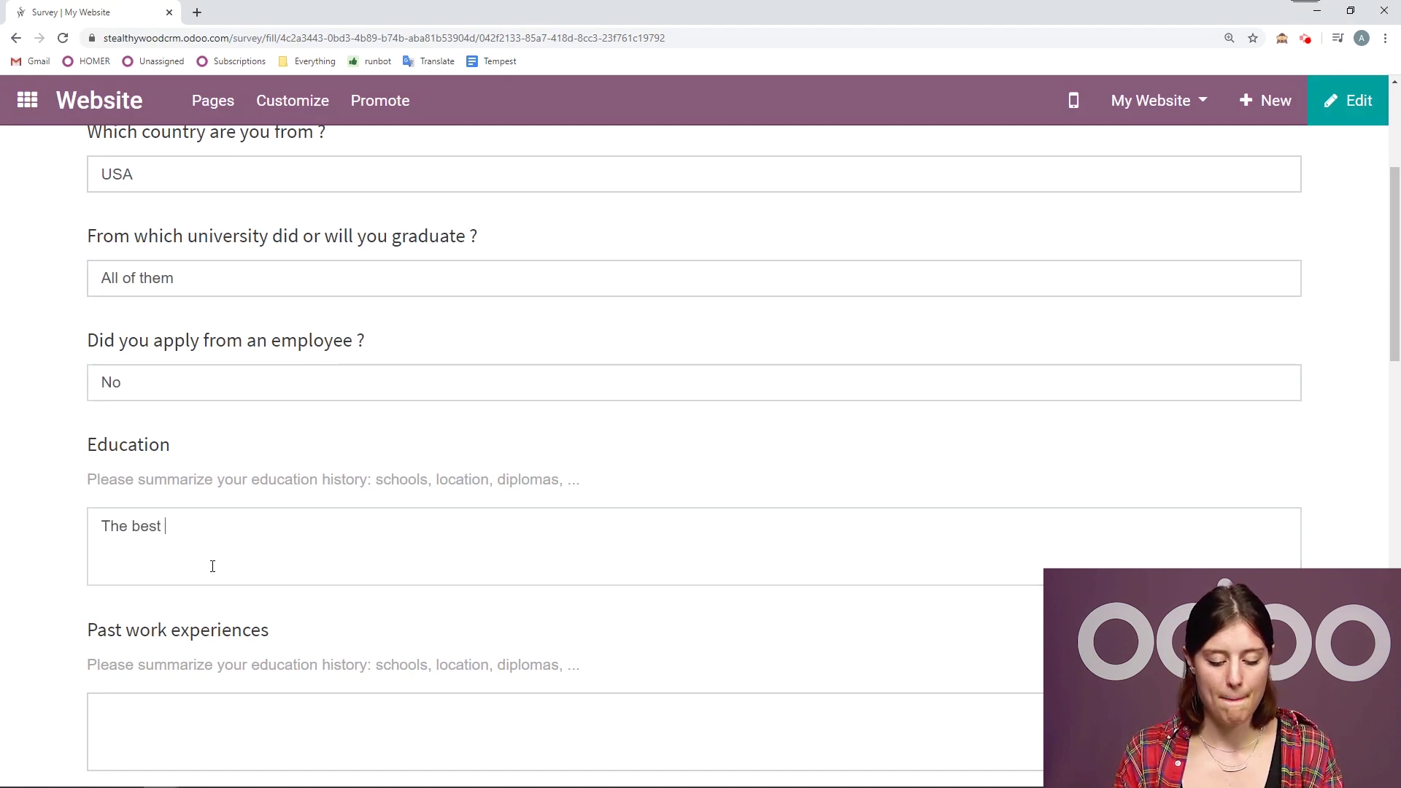
{"action": "type", "text": "of everything"}
{"action": "scroll", "coordinate": [272, 576], "scroll_direction": "down", "scroll_amount": 2}
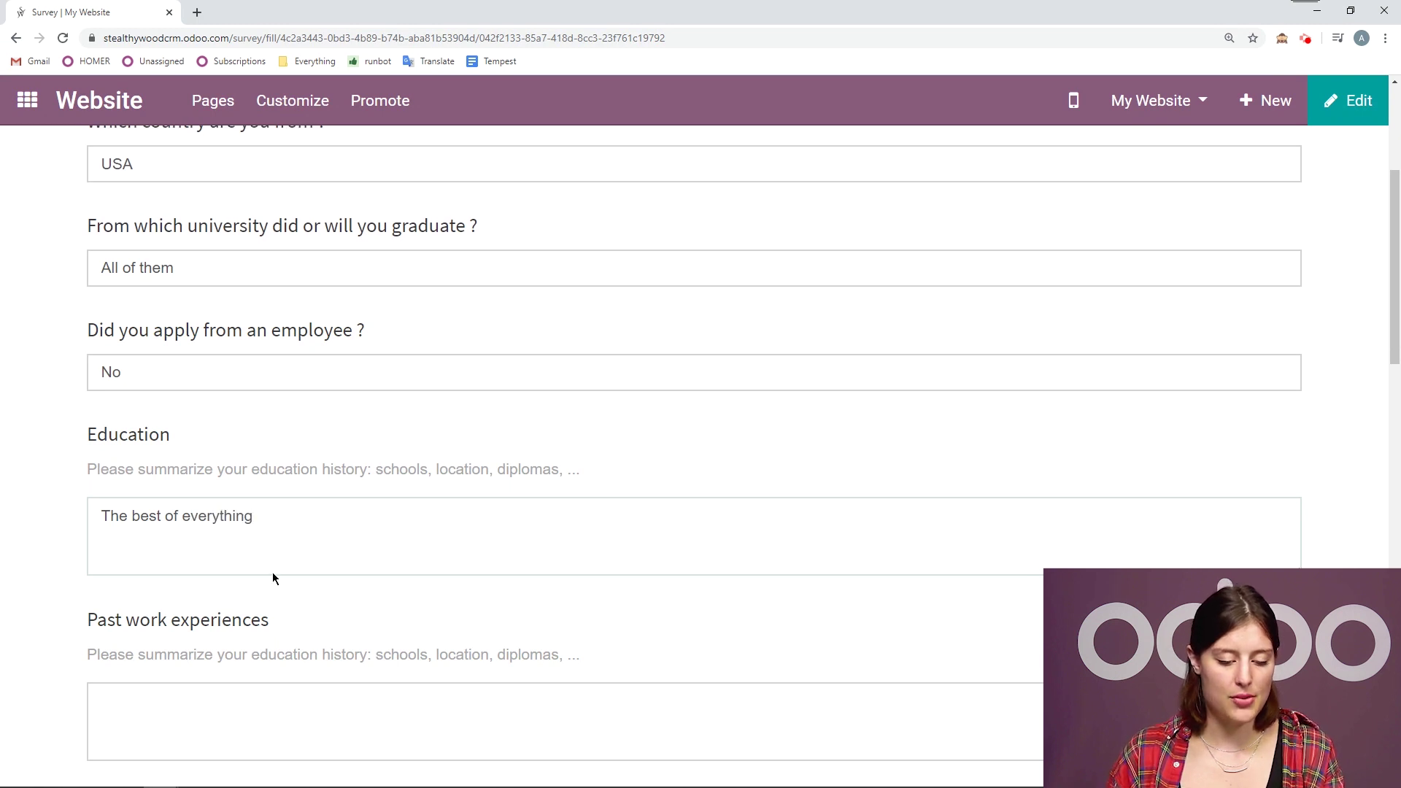
{"action": "left_click", "coordinate": [253, 597]}
{"action": "type", "text": "Everything"}
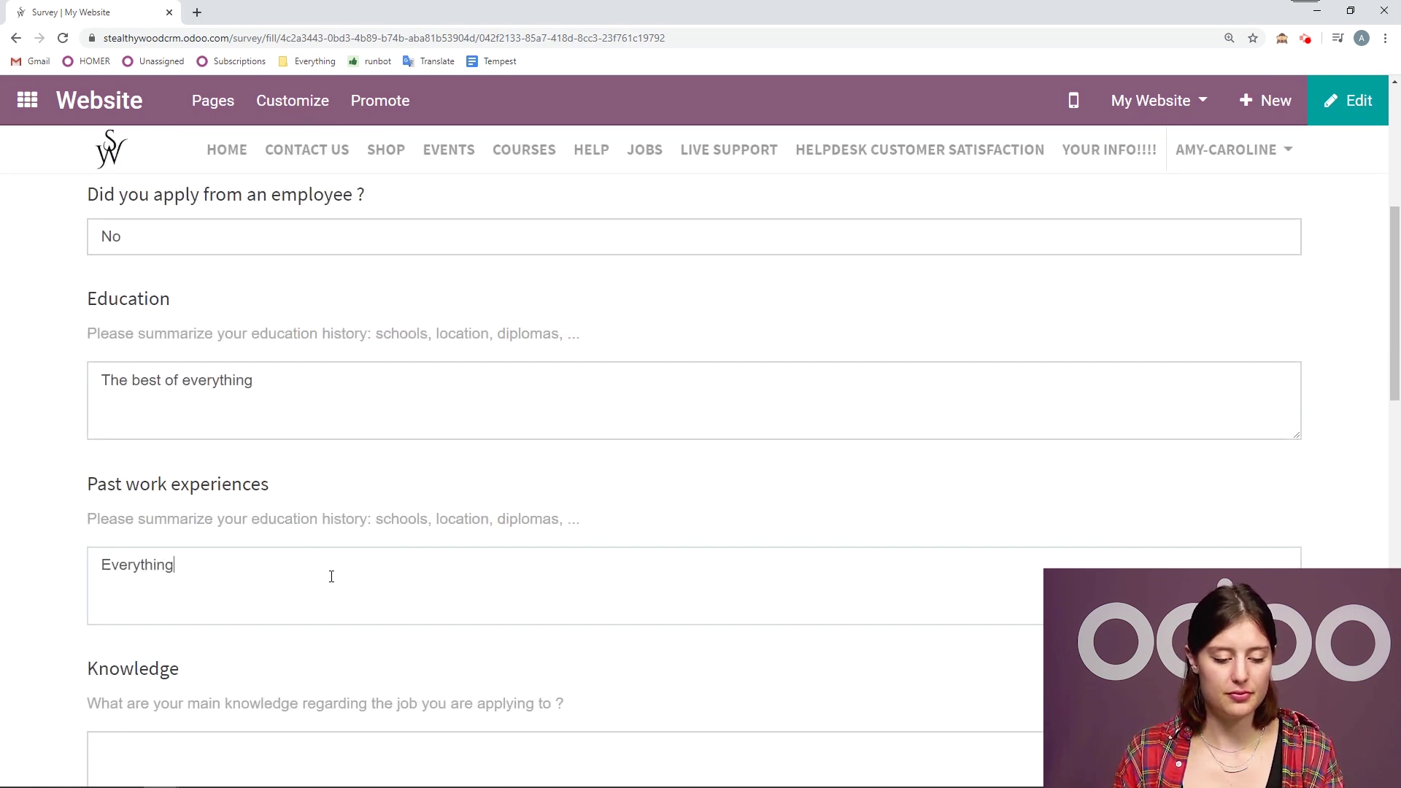
{"action": "scroll", "coordinate": [364, 569], "scroll_direction": "down", "scroll_amount": 4}
{"action": "left_click", "coordinate": [303, 447]}
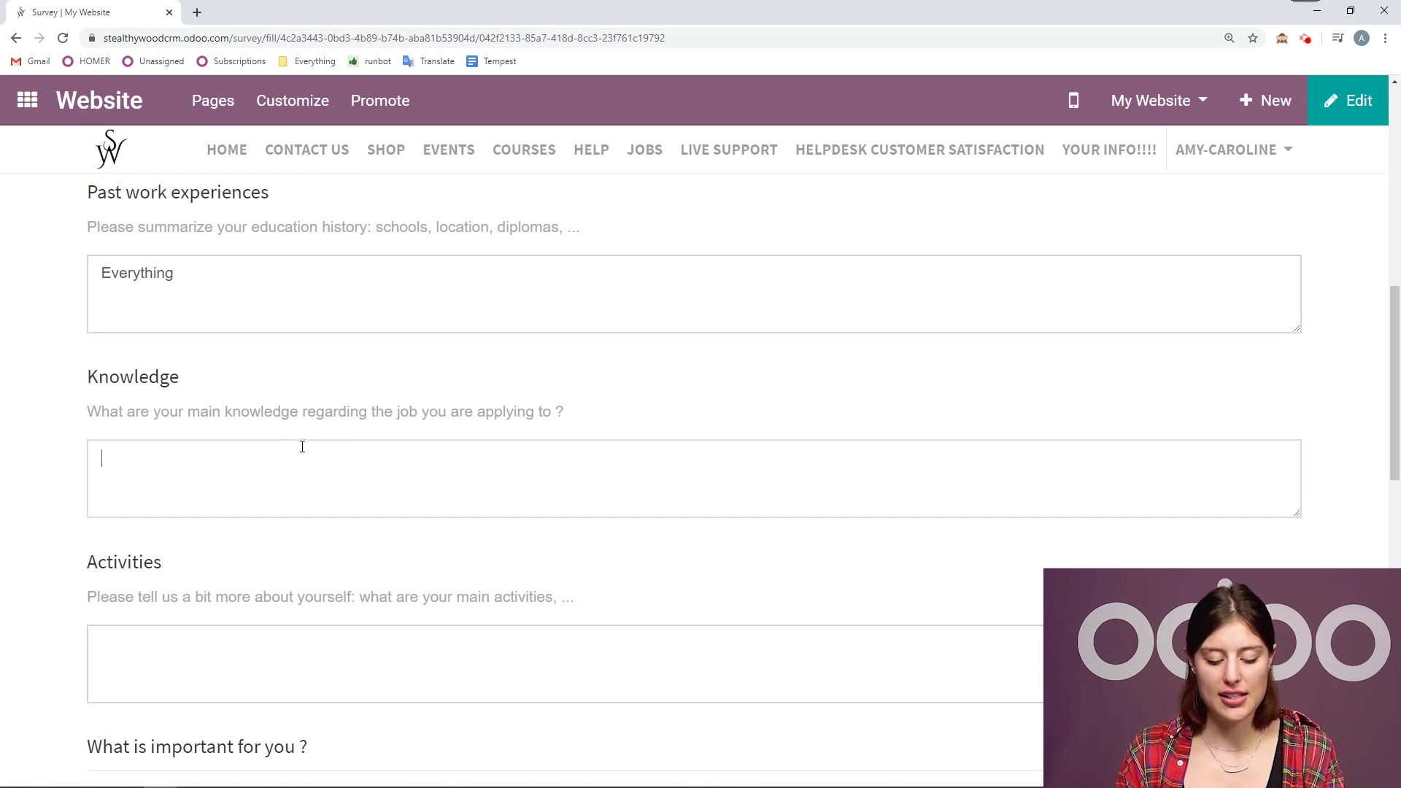
{"action": "type", "text": "Everything"}
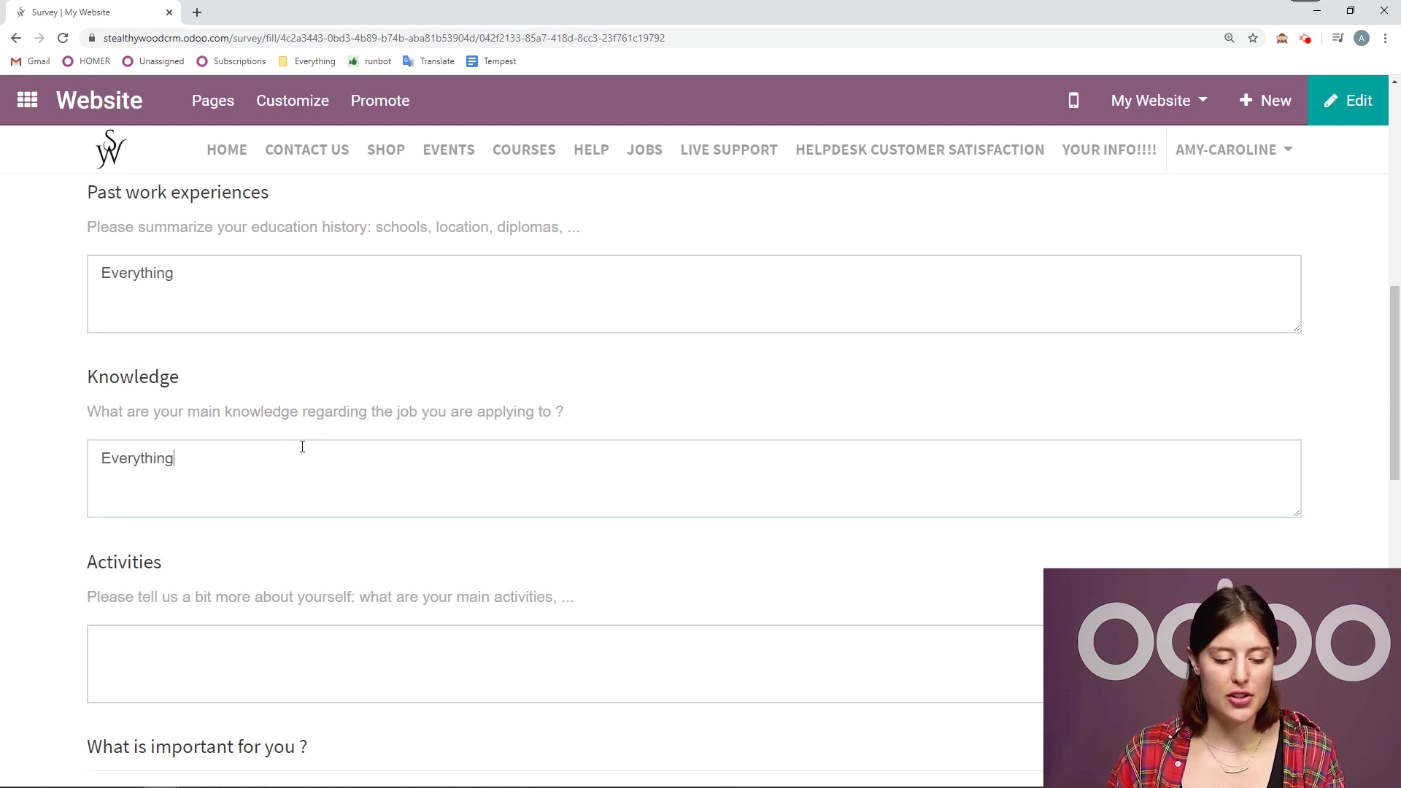
{"action": "scroll", "coordinate": [292, 467], "scroll_direction": "down", "scroll_amount": 4}
{"action": "type", "text": "Everything"}
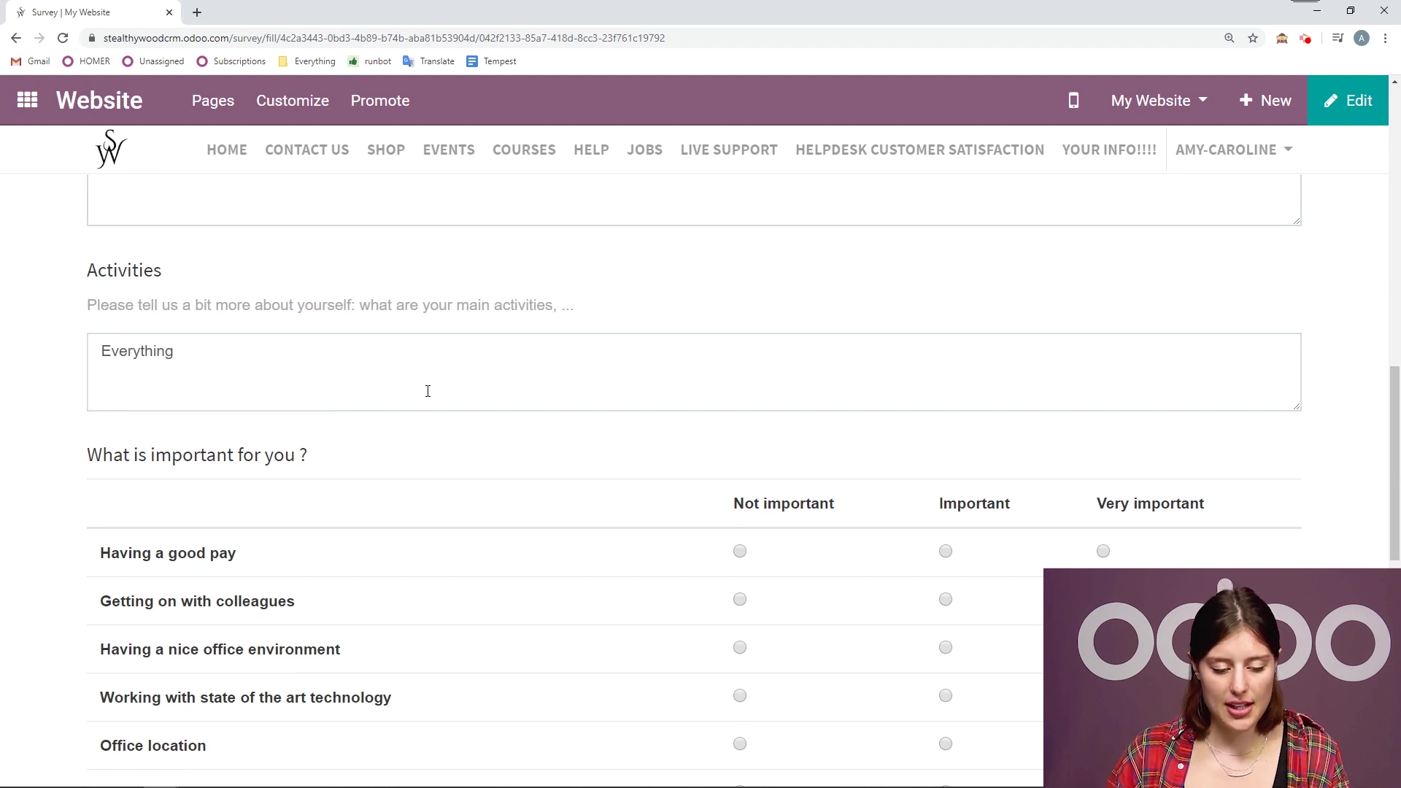
- Rate all eight workplace priorities, from good pay to free parking, as Very important and submit the survey
{"action": "scroll", "coordinate": [428, 391], "scroll_direction": "down", "scroll_amount": 2}
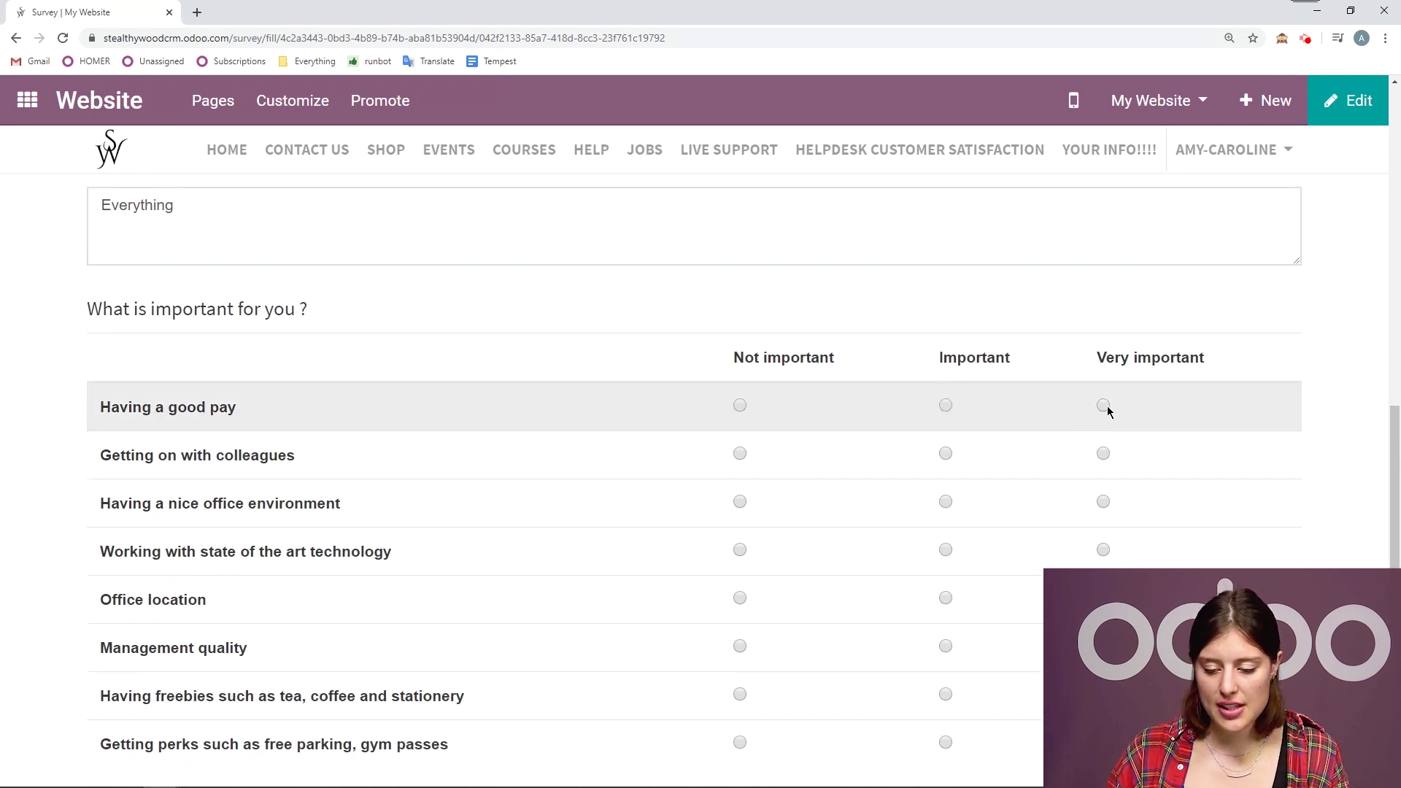
{"action": "left_click", "coordinate": [1102, 406]}
{"action": "left_click", "coordinate": [1103, 454]}
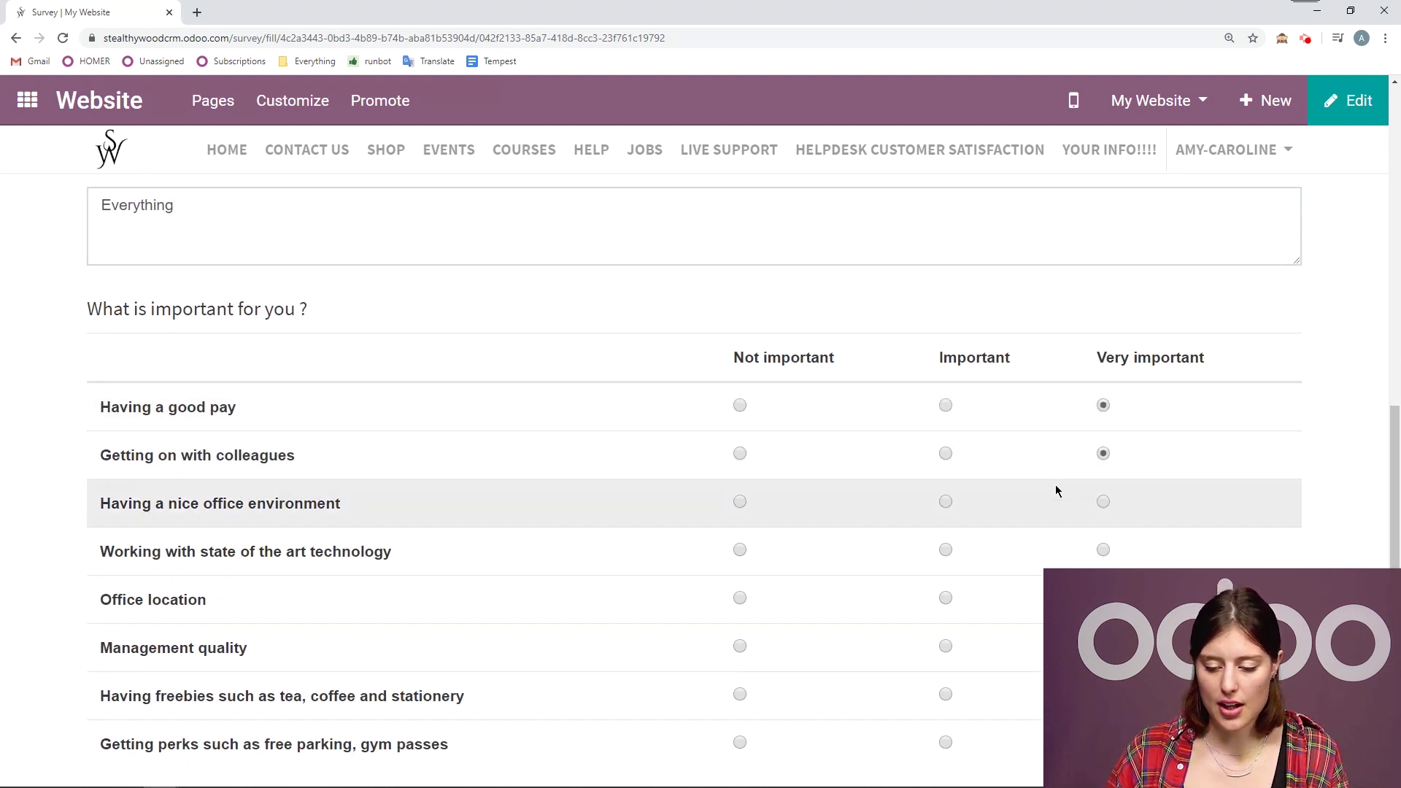
{"action": "left_click", "coordinate": [1103, 502]}
{"action": "left_click", "coordinate": [1103, 549]}
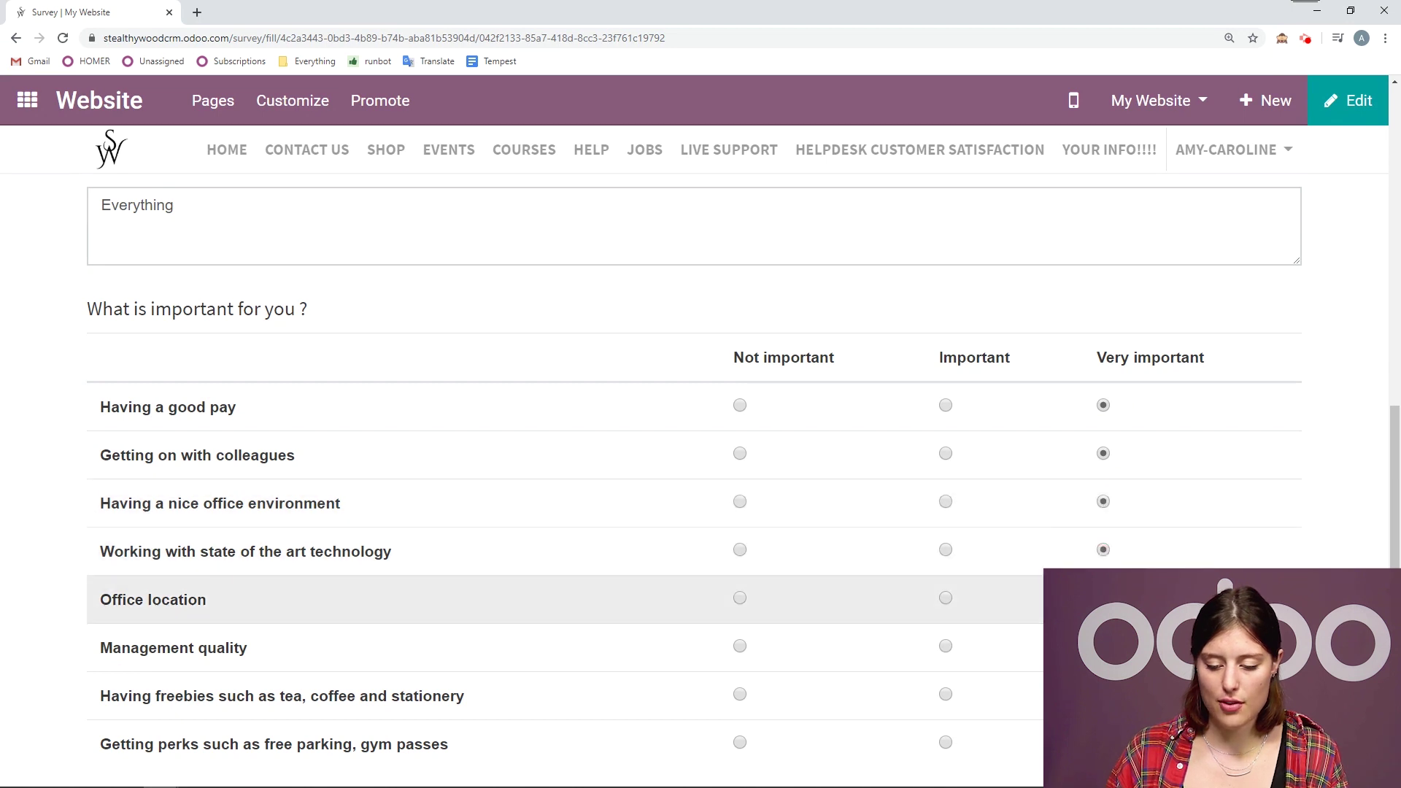
{"action": "scroll", "coordinate": [1103, 566], "scroll_direction": "down", "scroll_amount": 1}
{"action": "scroll", "coordinate": [1103, 593], "scroll_direction": "down", "scroll_amount": 3}
{"action": "left_click", "coordinate": [1103, 379]}
{"action": "left_click", "coordinate": [1104, 427]}
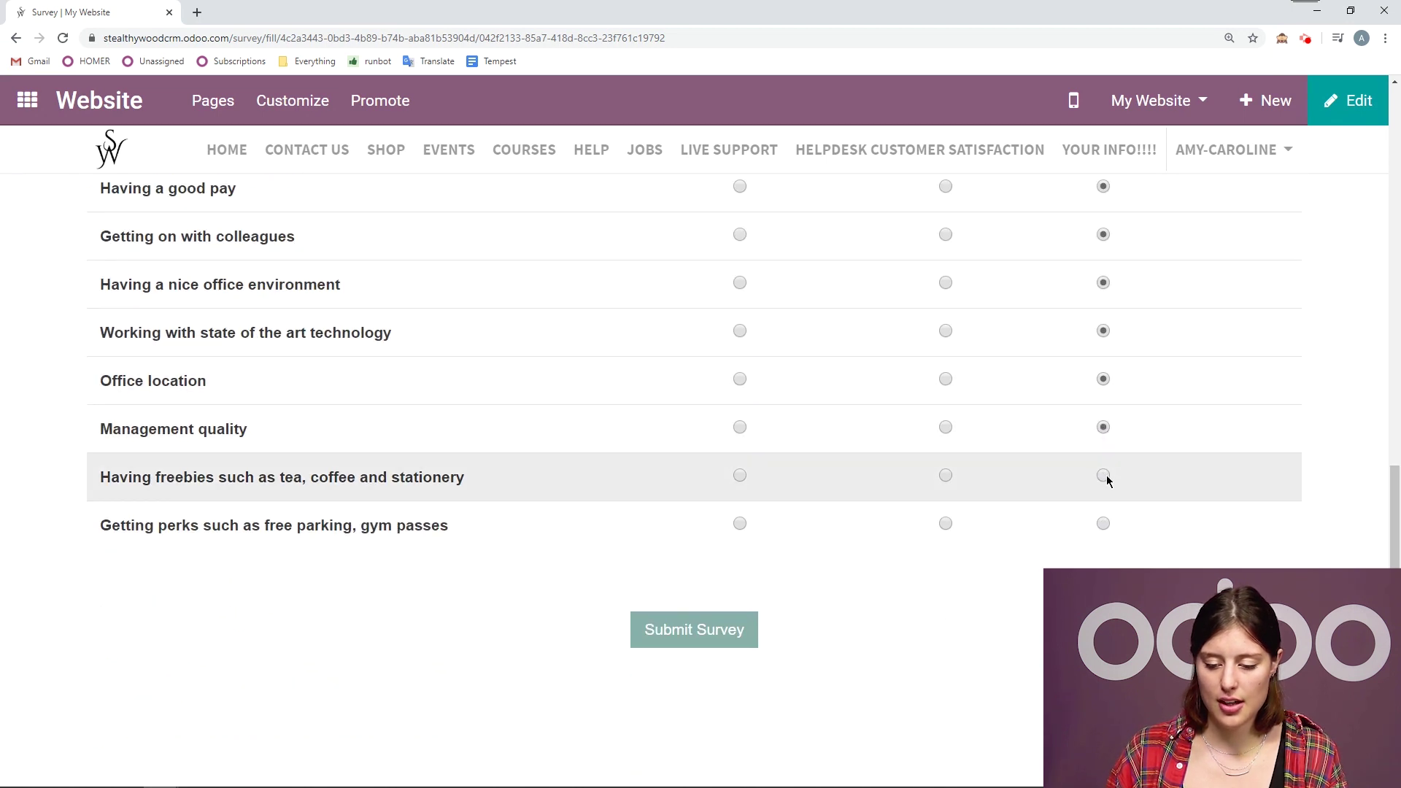
{"action": "left_click", "coordinate": [1103, 475]}
{"action": "left_click", "coordinate": [1104, 523]}
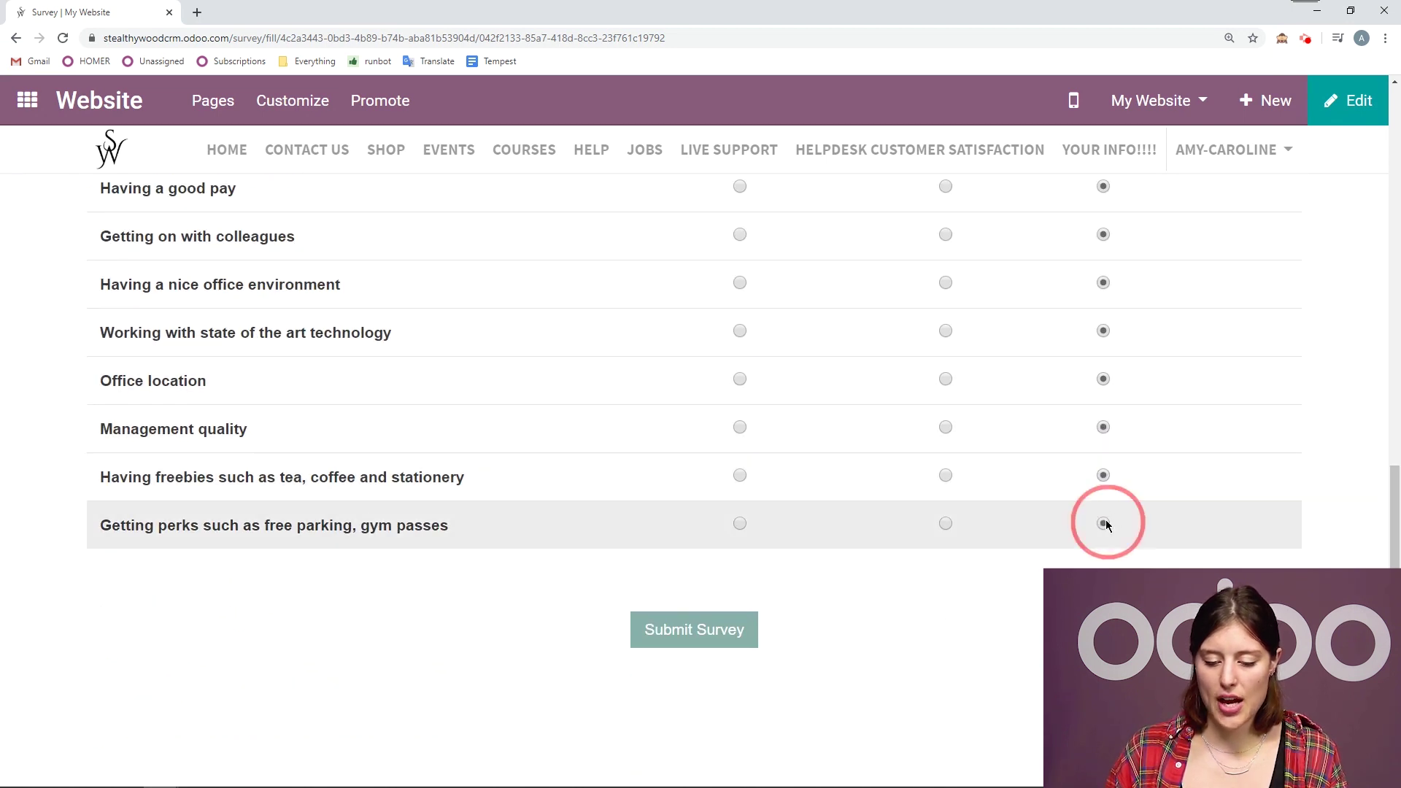
{"action": "left_click", "coordinate": [732, 619]}
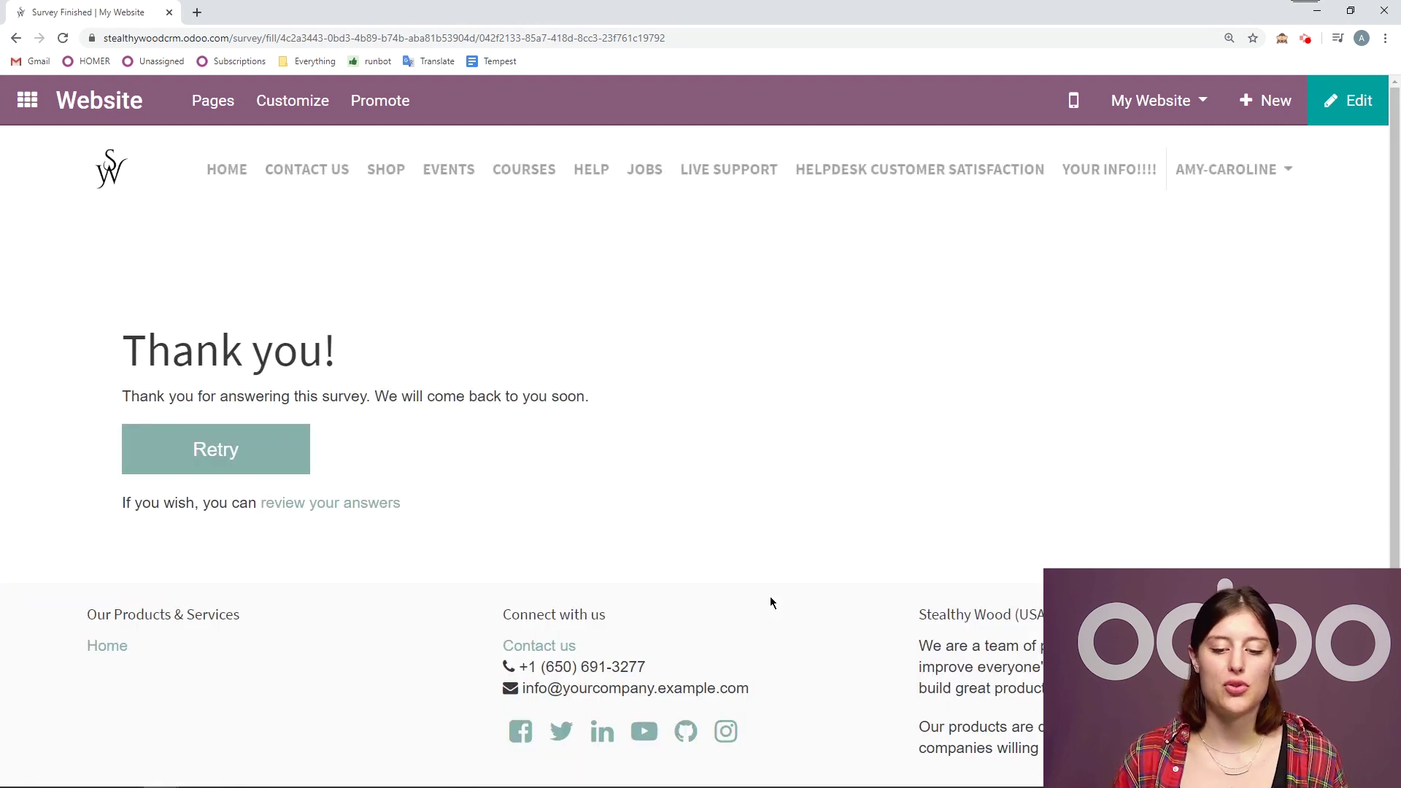
- Open the applicant's form from the Assistant to the Regional Manager applications in Recruitment
{"action": "left_click", "coordinate": [27, 100]}
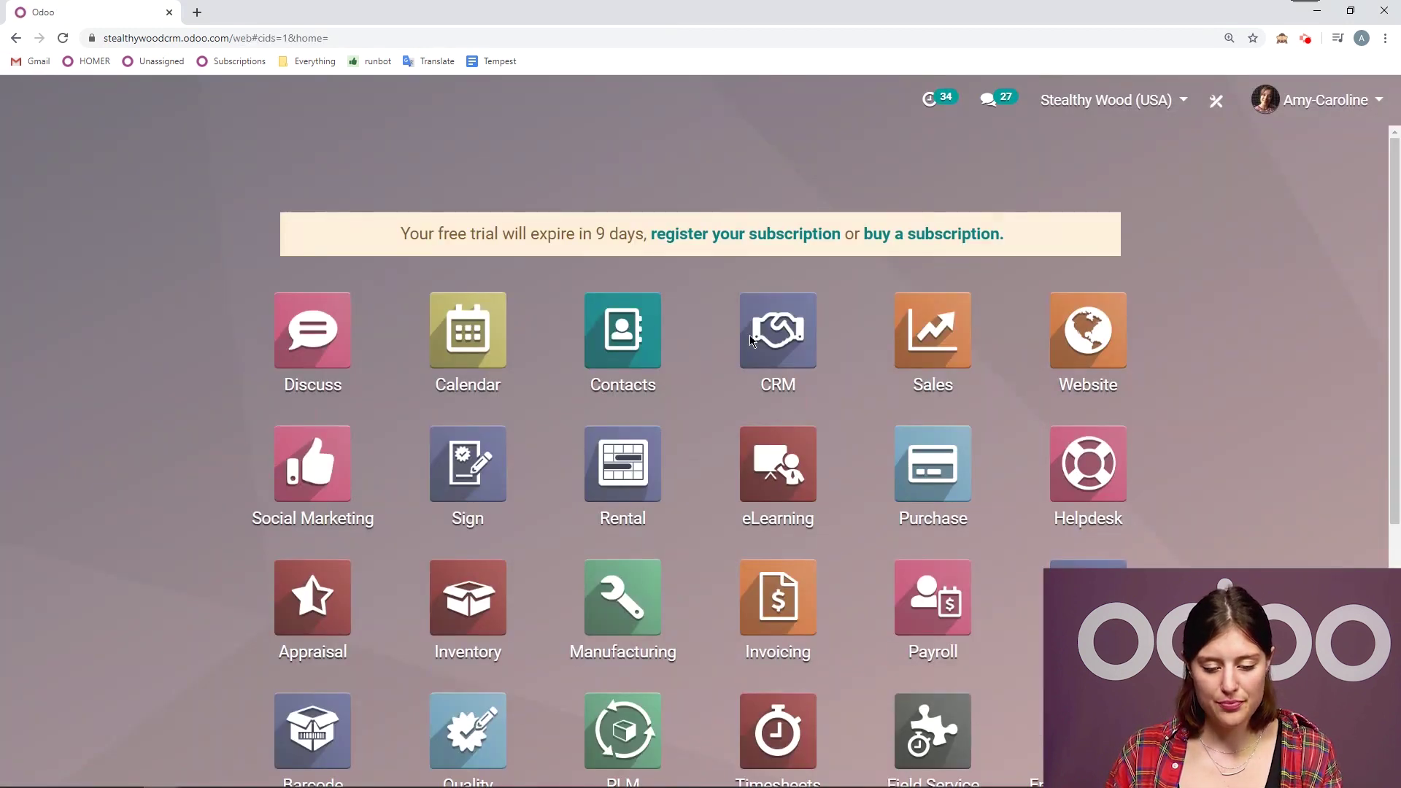
{"action": "type", "text": "re"}
{"action": "left_click", "coordinate": [475, 374]}
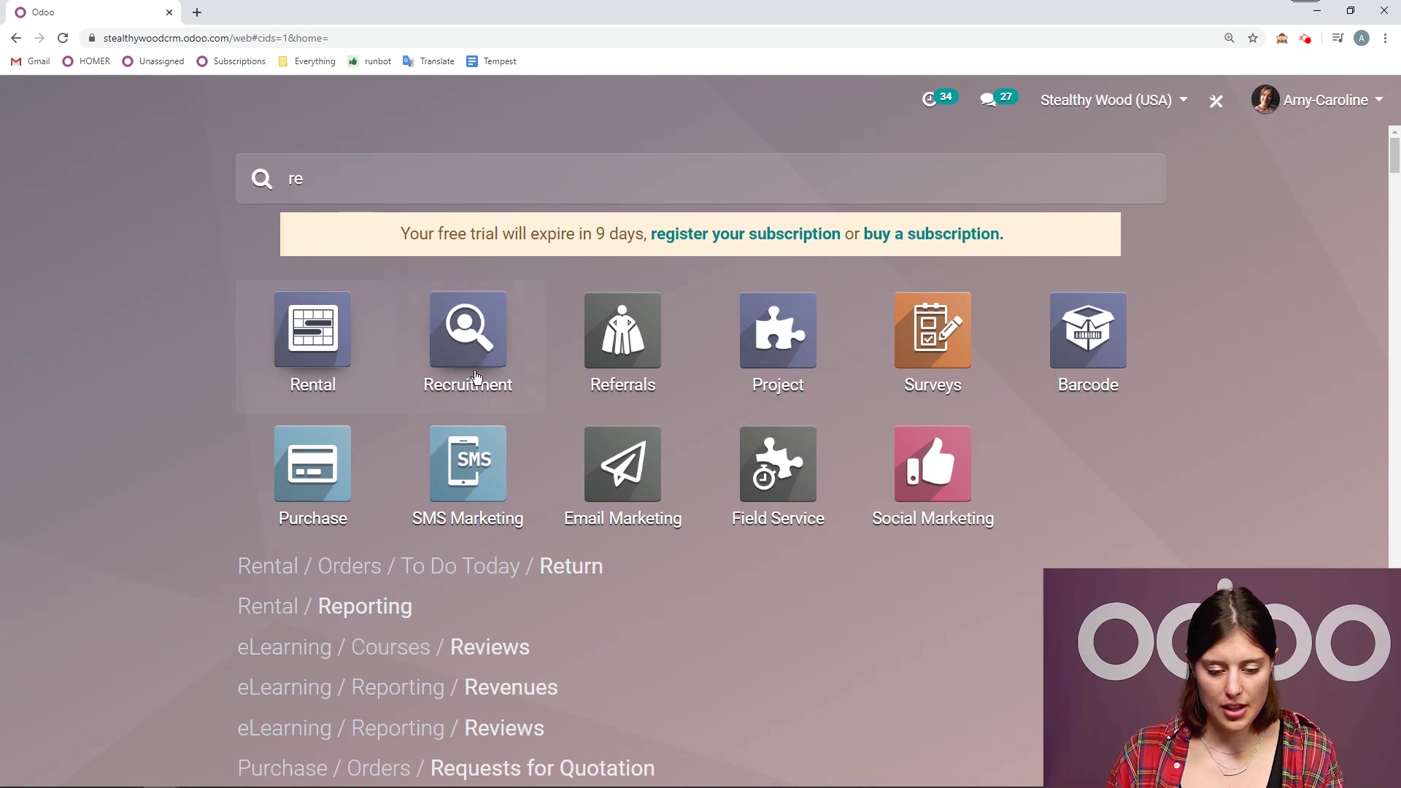
{"action": "scroll", "coordinate": [939, 735], "scroll_direction": "down", "scroll_amount": 4}
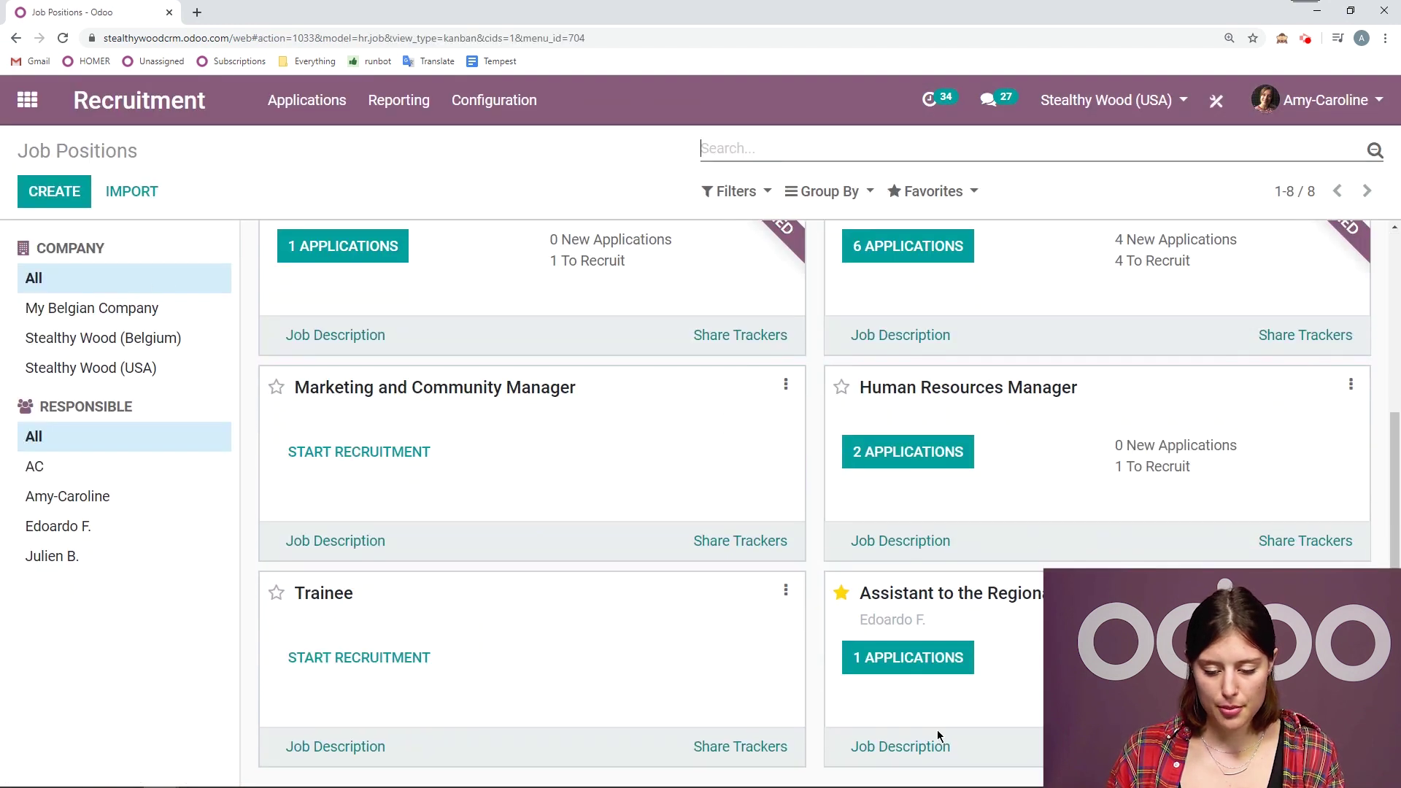
{"action": "left_click", "coordinate": [903, 659]}
{"action": "left_click", "coordinate": [531, 338]}
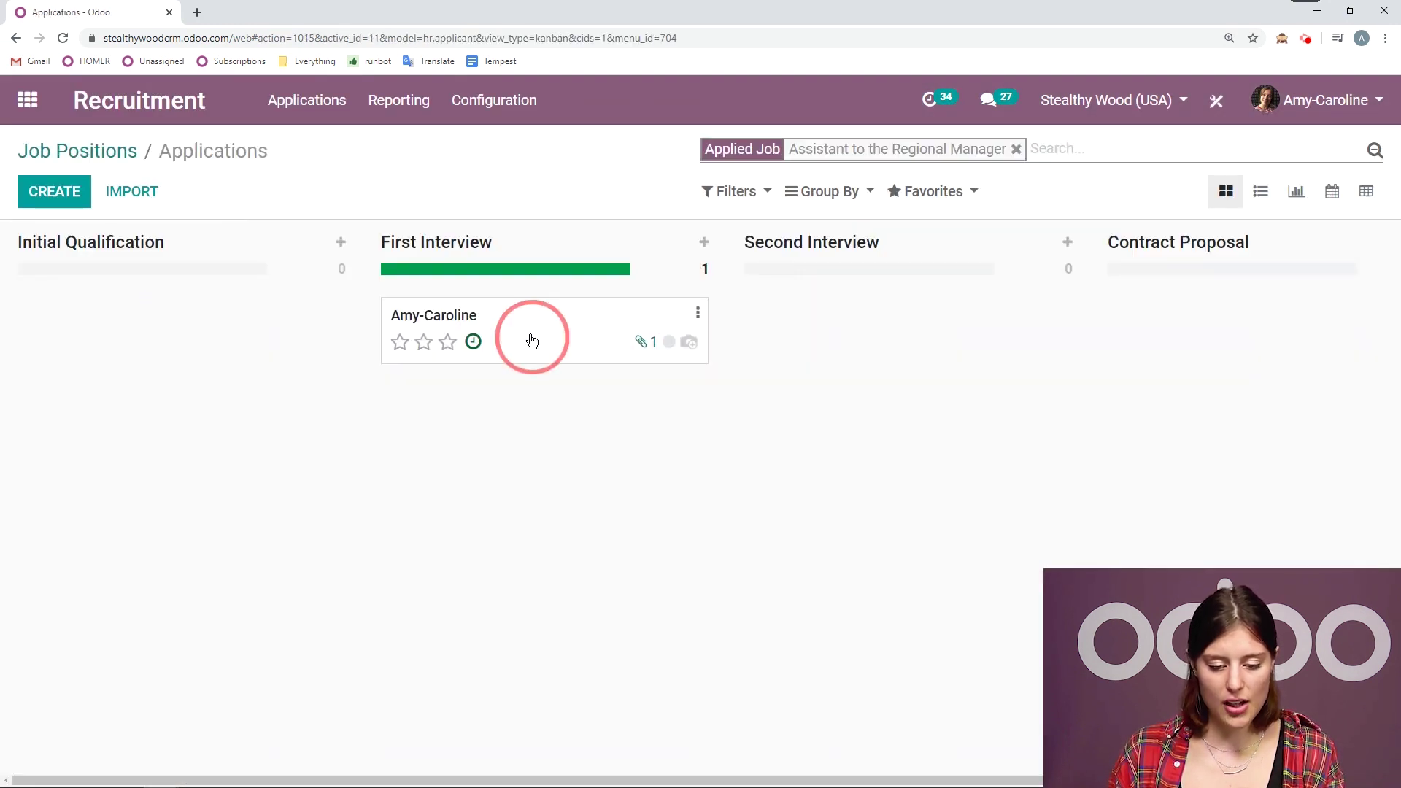
{"action": "left_click", "coordinate": [546, 343]}
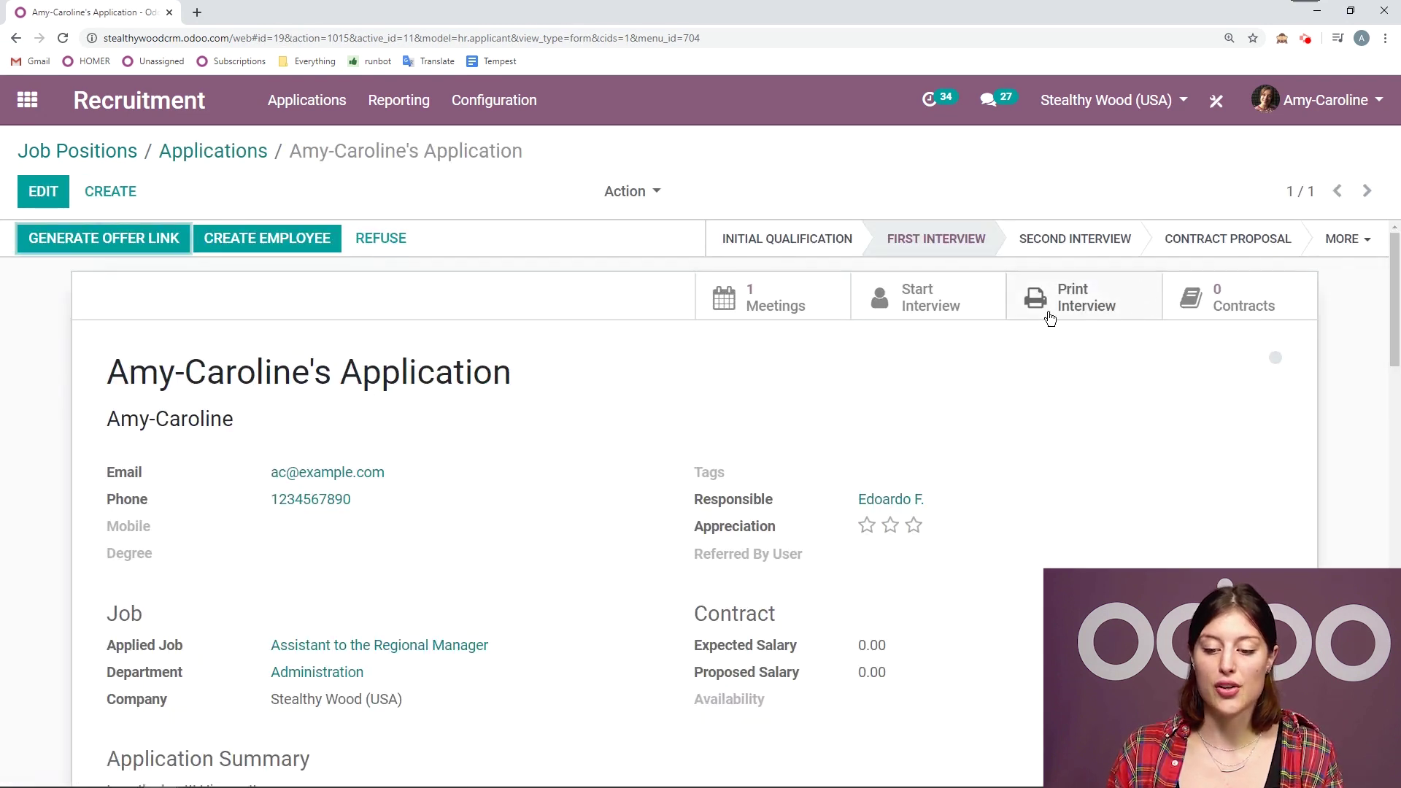
- Review the applicant's submitted interview answers, then return to the application form
{"action": "left_click", "coordinate": [1080, 314]}
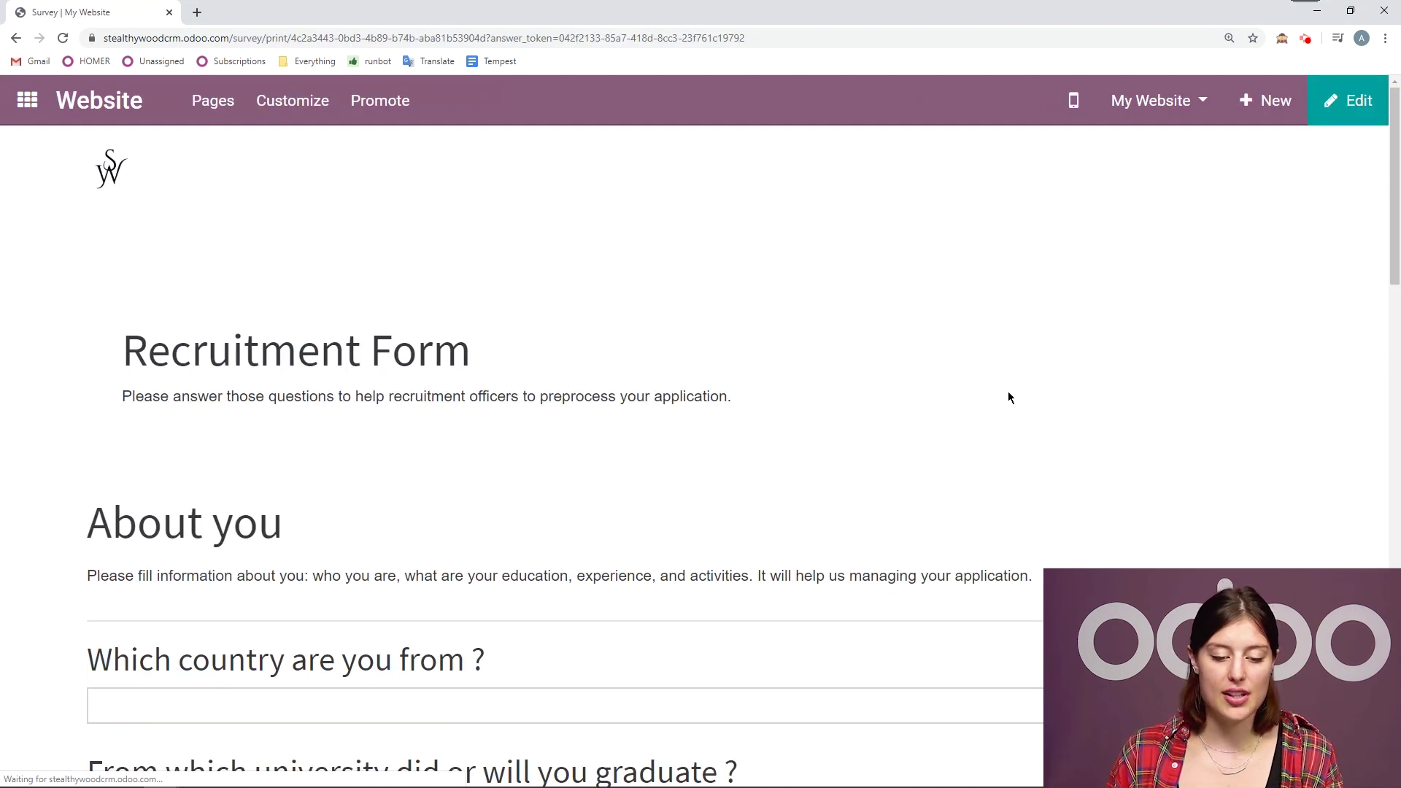
{"action": "scroll", "coordinate": [1011, 390], "scroll_direction": "down", "scroll_amount": 7}
{"action": "scroll", "coordinate": [1014, 387], "scroll_direction": "down", "scroll_amount": 15}
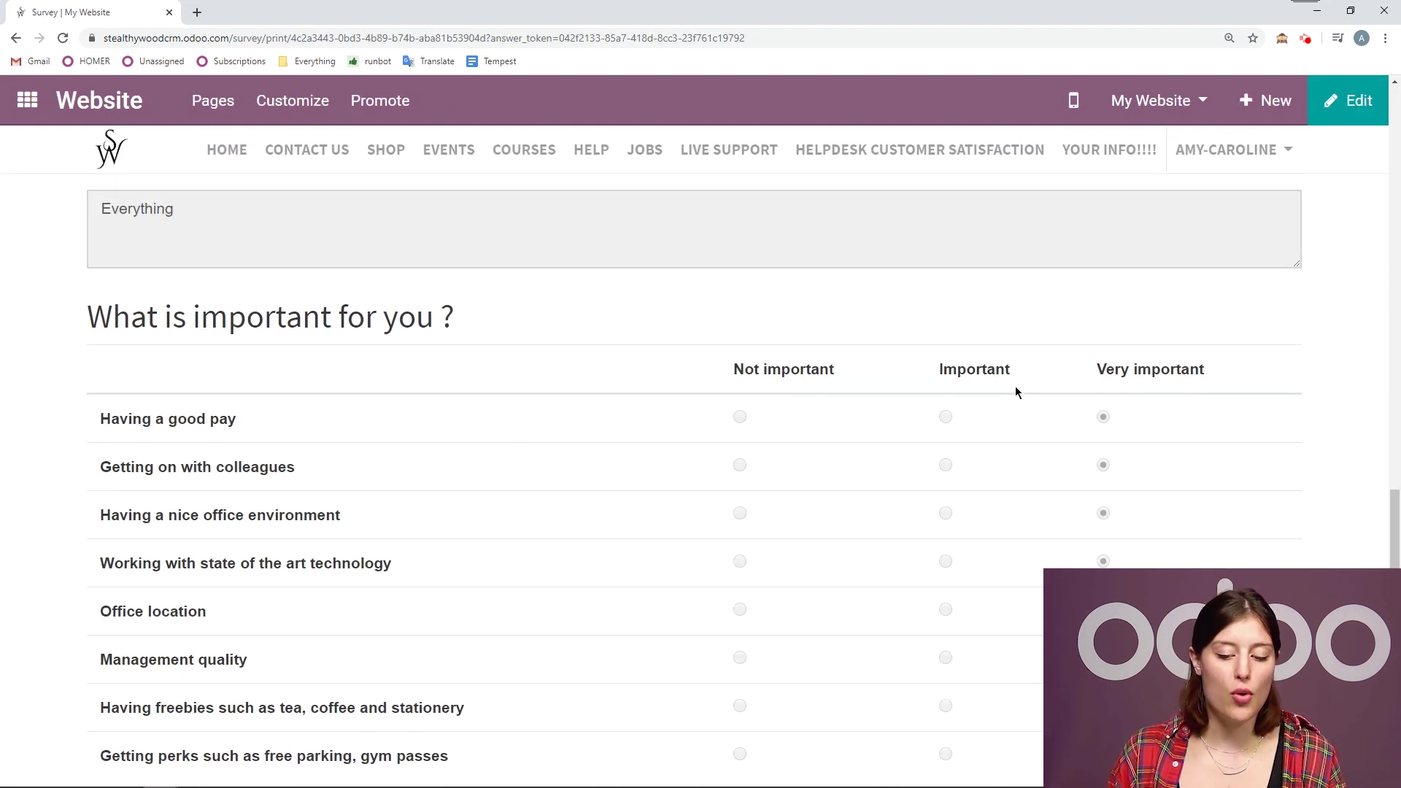
{"action": "scroll", "coordinate": [1015, 387], "scroll_direction": "up", "scroll_amount": 5}
{"action": "scroll", "coordinate": [467, 438], "scroll_direction": "up", "scroll_amount": 10}
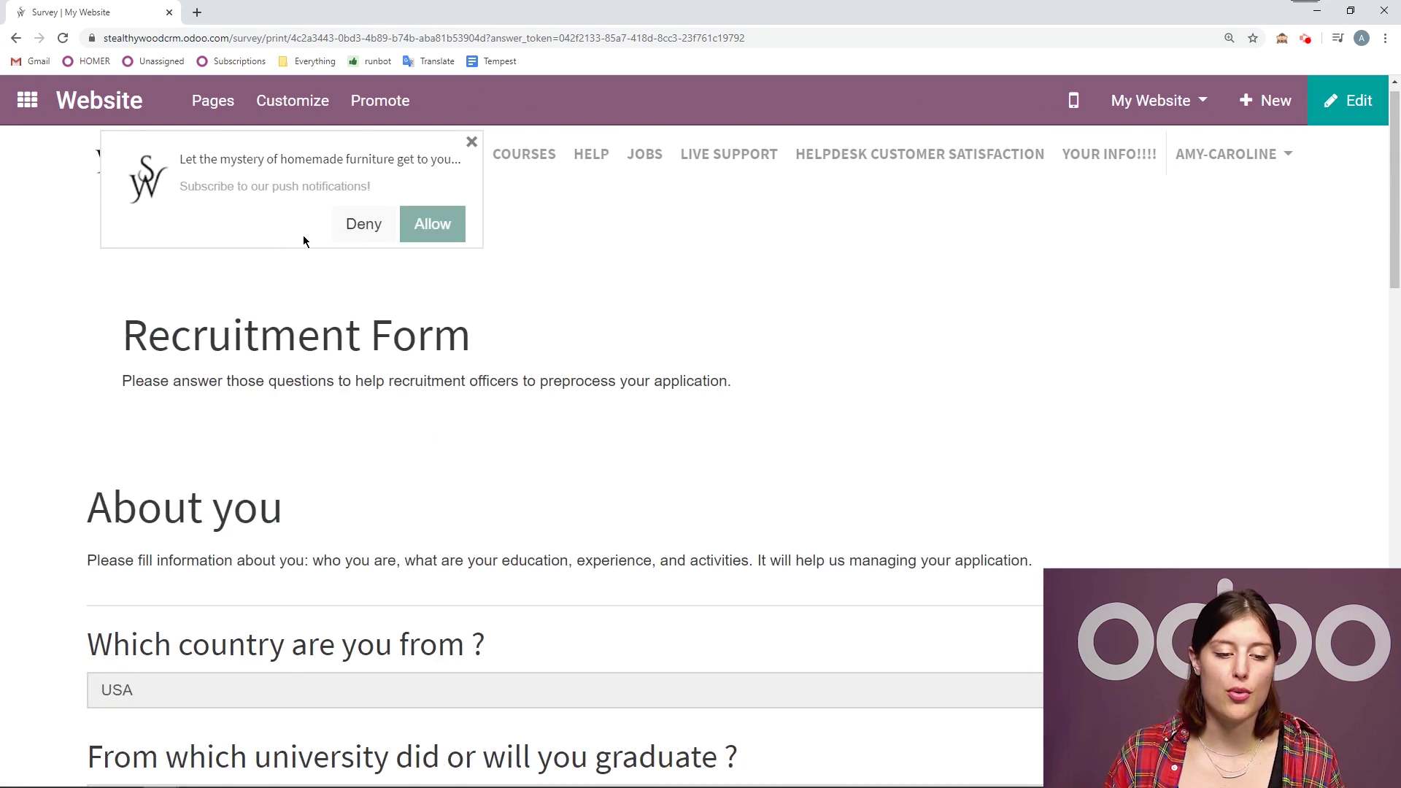
{"action": "left_click", "coordinate": [15, 37]}
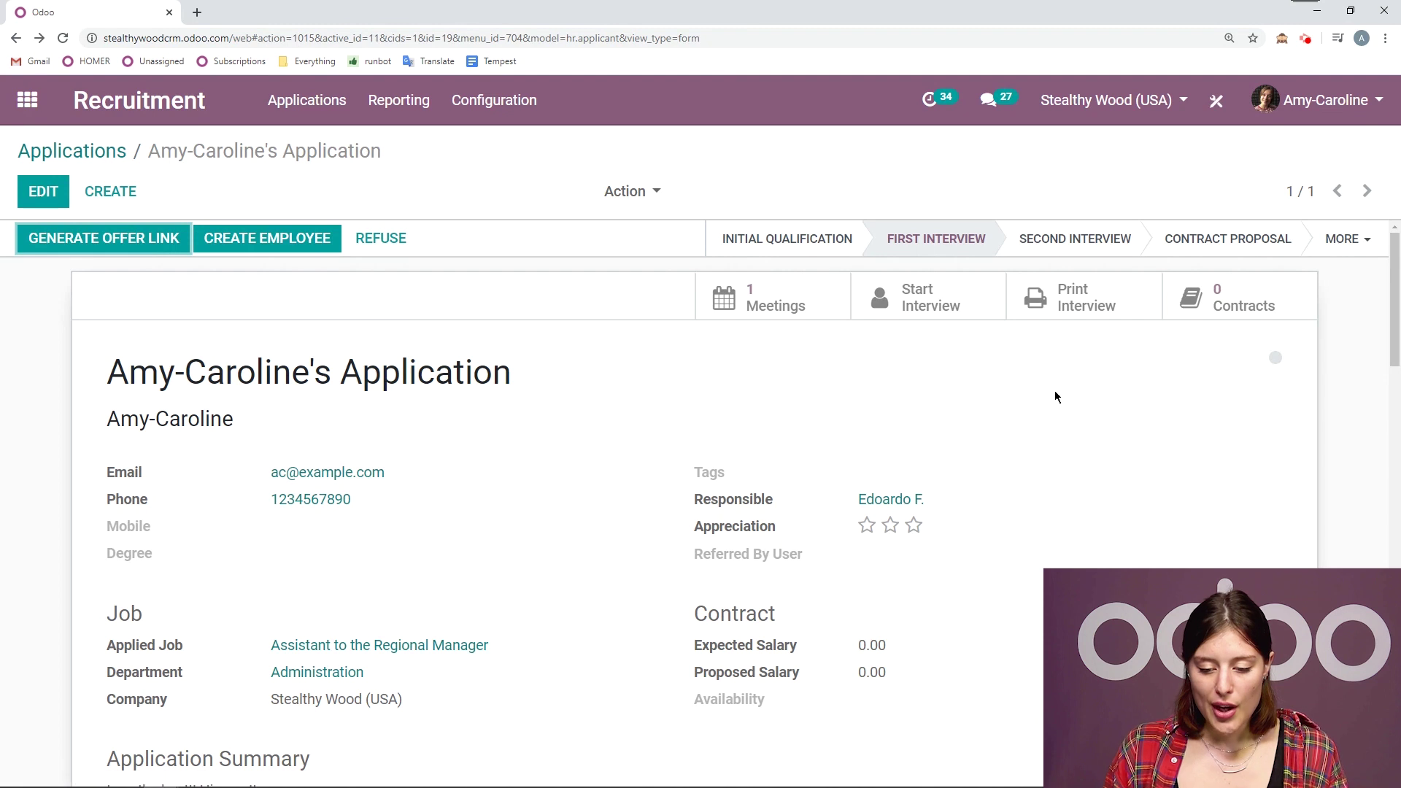
- Move the application directly to the Contract Proposal stage, skipping Second Interview
{"action": "scroll", "coordinate": [1062, 416], "scroll_direction": "down", "scroll_amount": 5}
{"action": "scroll", "coordinate": [1068, 438], "scroll_direction": "down", "scroll_amount": 2}
{"action": "scroll", "coordinate": [1068, 434], "scroll_direction": "up", "scroll_amount": 8}
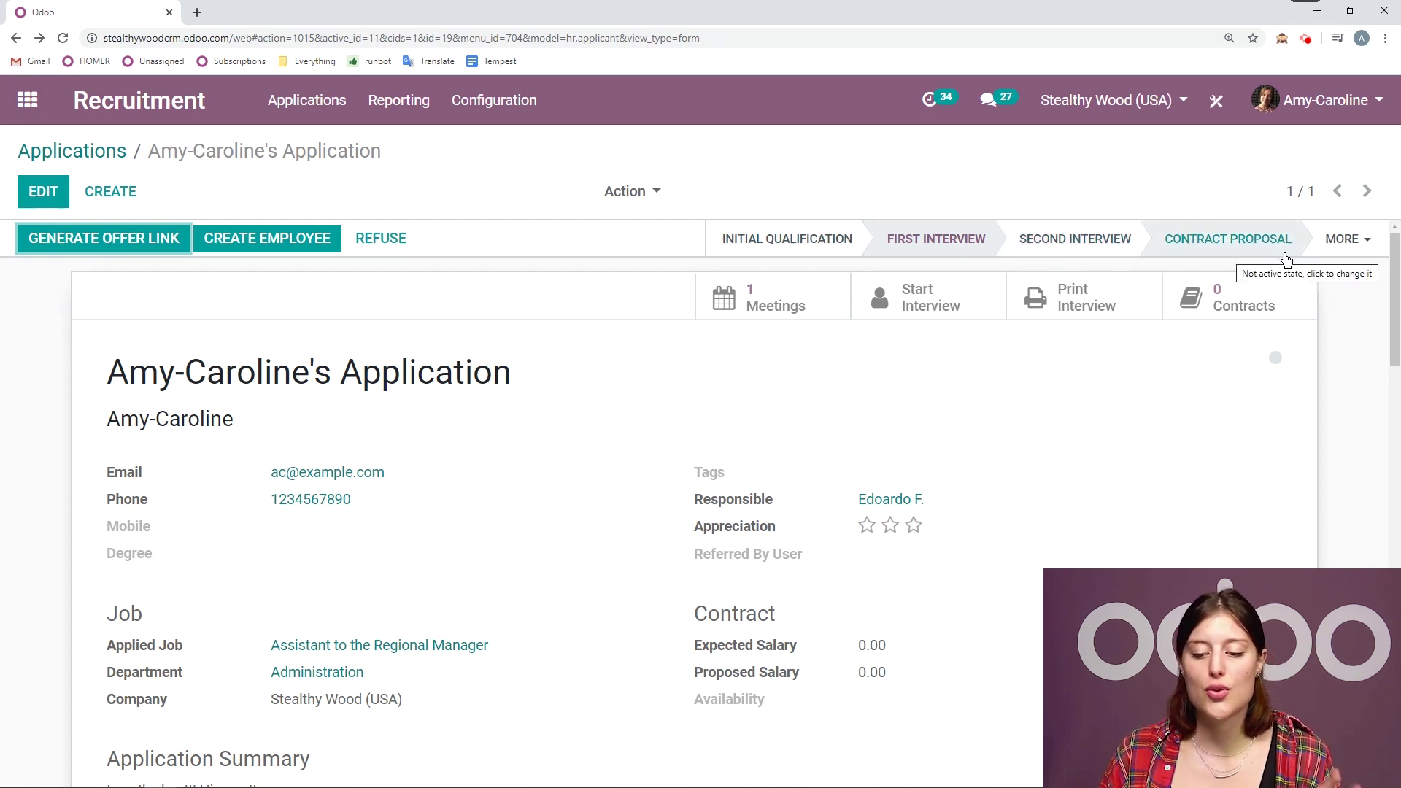
{"action": "left_click", "coordinate": [1258, 251]}
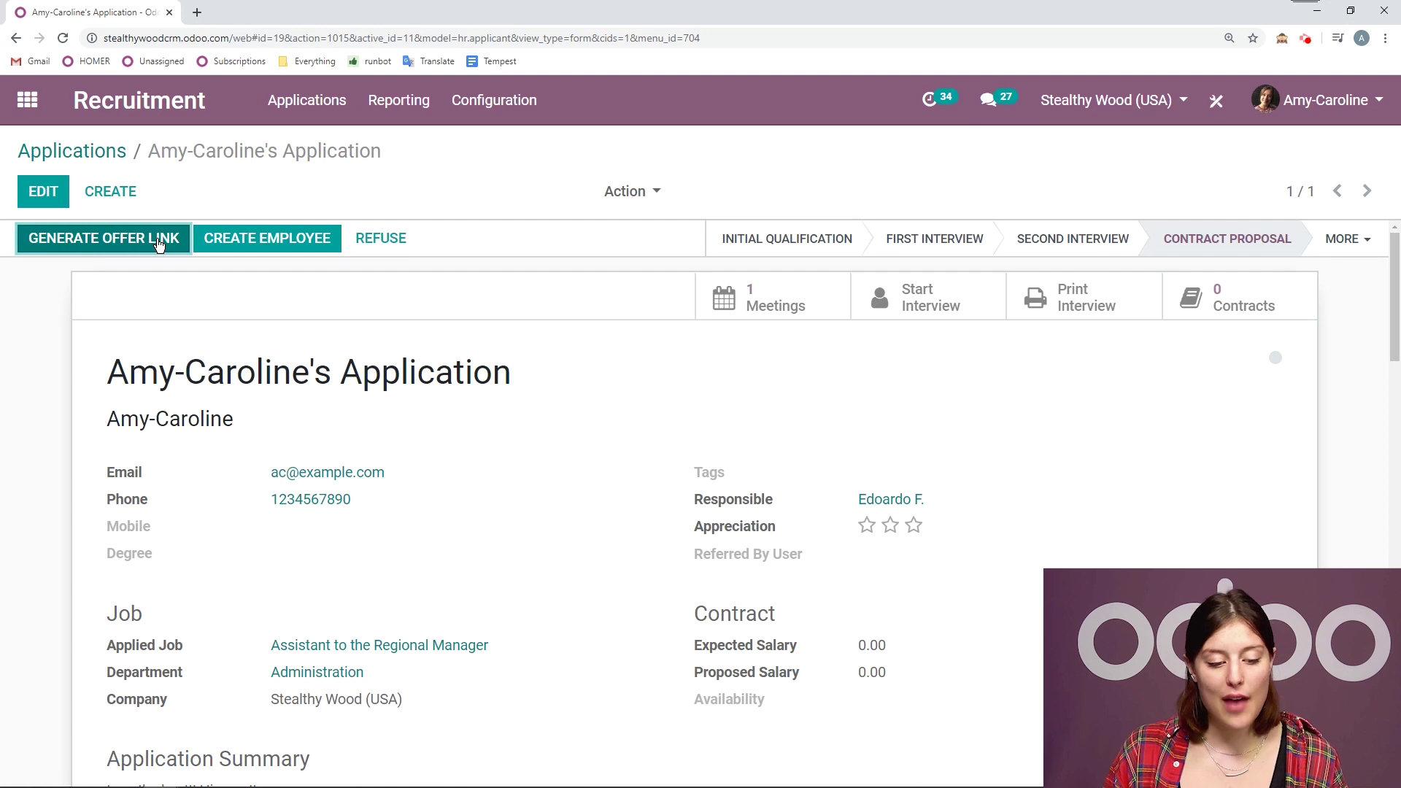
- Generate an offer link and set its job title to 'Assistant to the Regional Manager'
{"action": "left_click", "coordinate": [159, 244]}
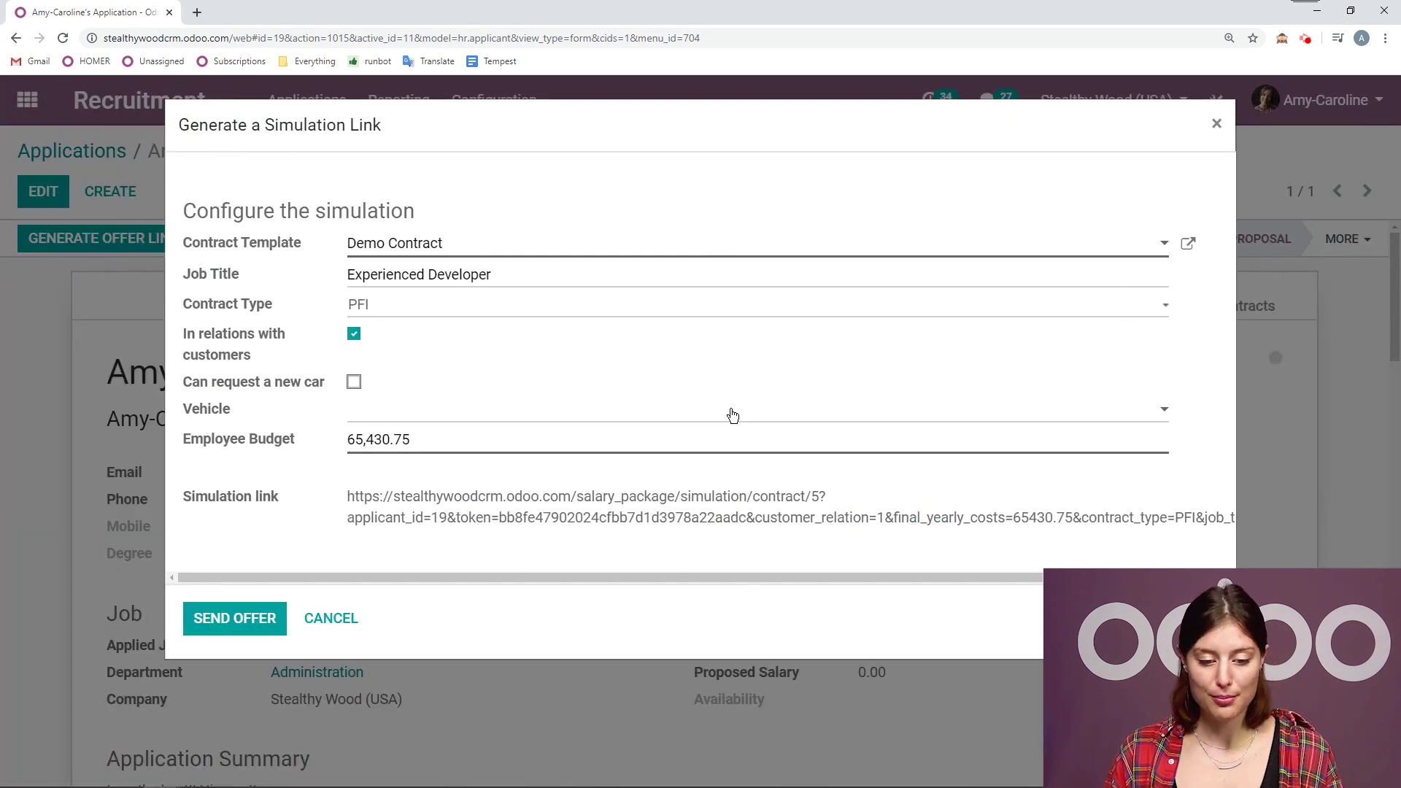
{"action": "left_click", "coordinate": [521, 243]}
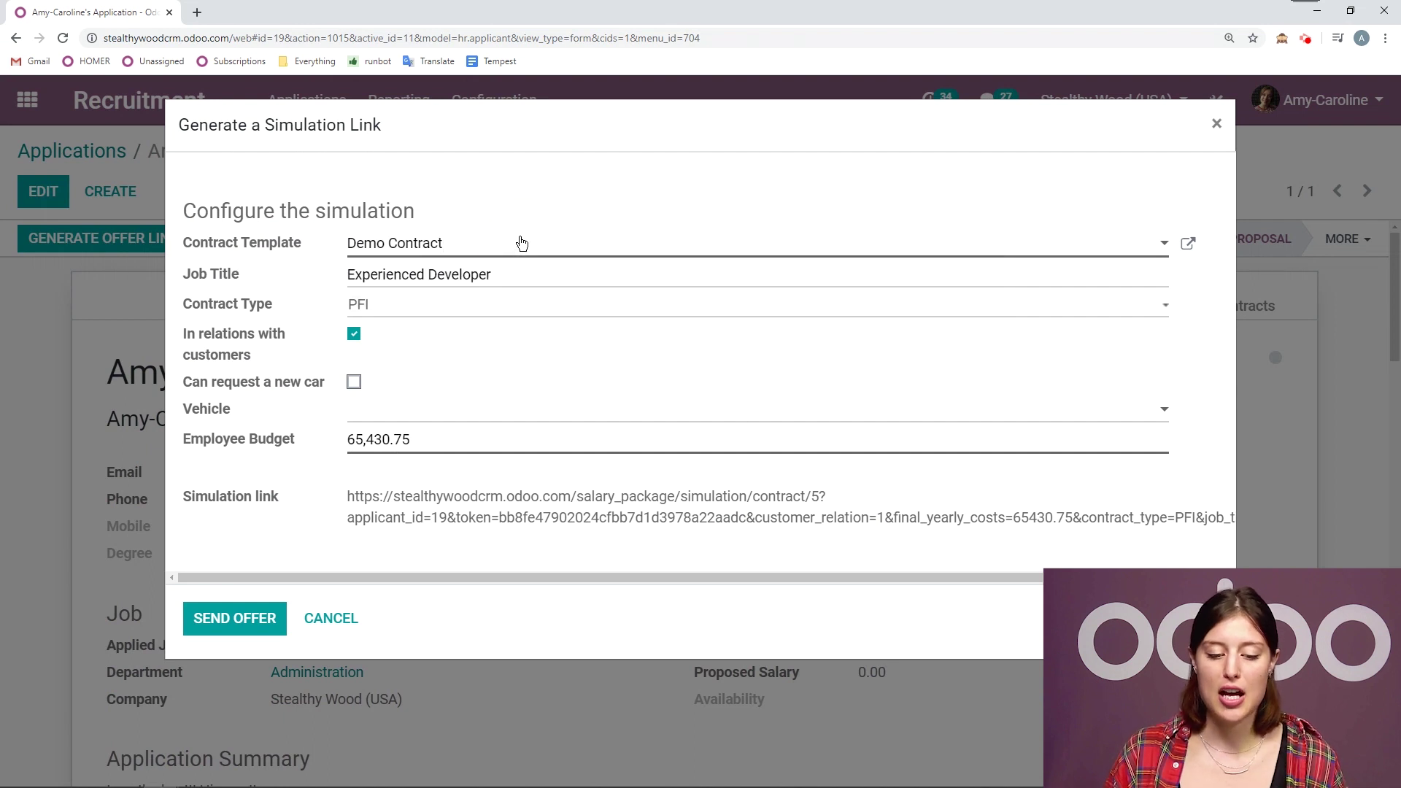
{"action": "left_click", "coordinate": [521, 243]}
{"action": "left_click", "coordinate": [579, 213]}
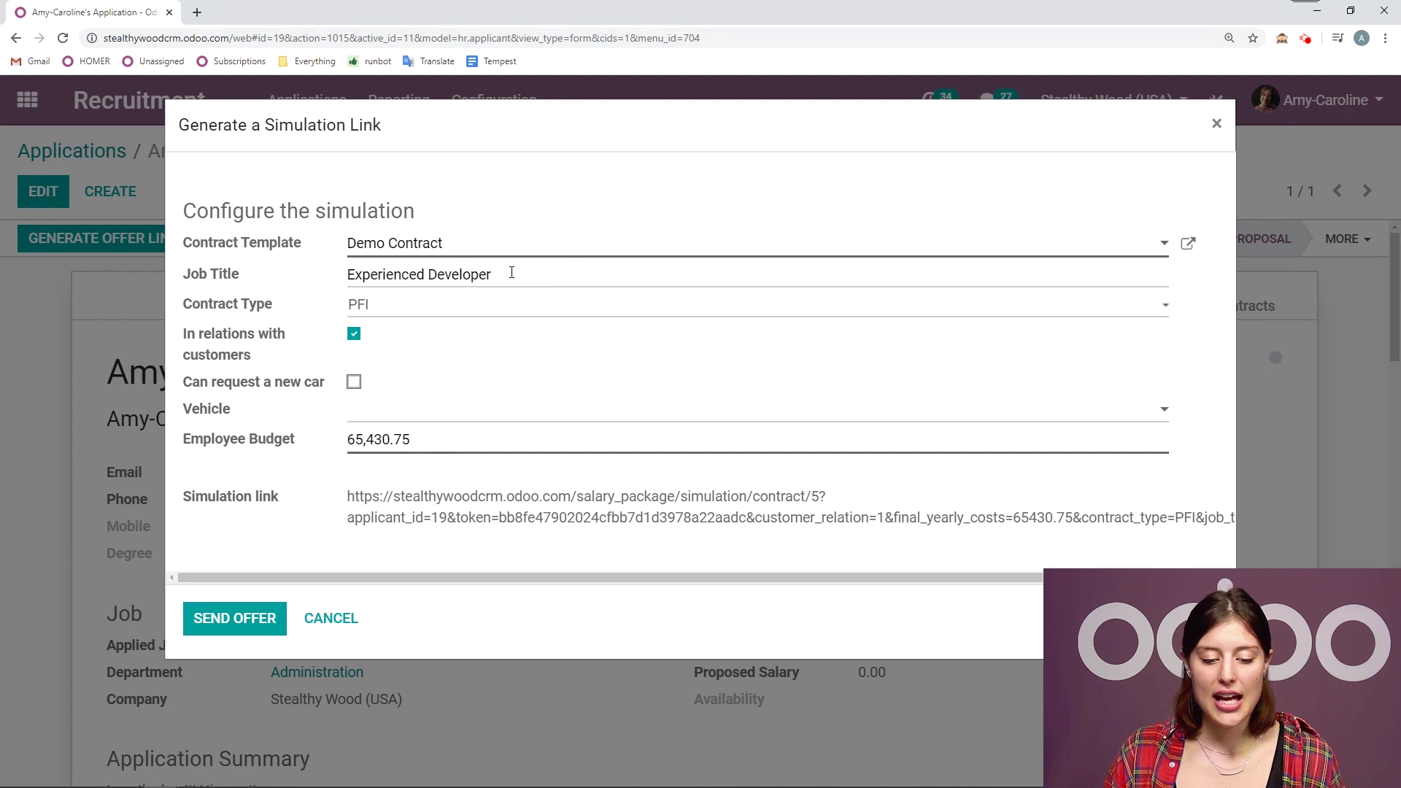
{"action": "left_click_drag", "start_coordinate": [512, 272], "coordinate": [357, 275]}
{"action": "key", "text": "BackSpace"}
{"action": "type", "text": "Assistant to the Regional Manager"}
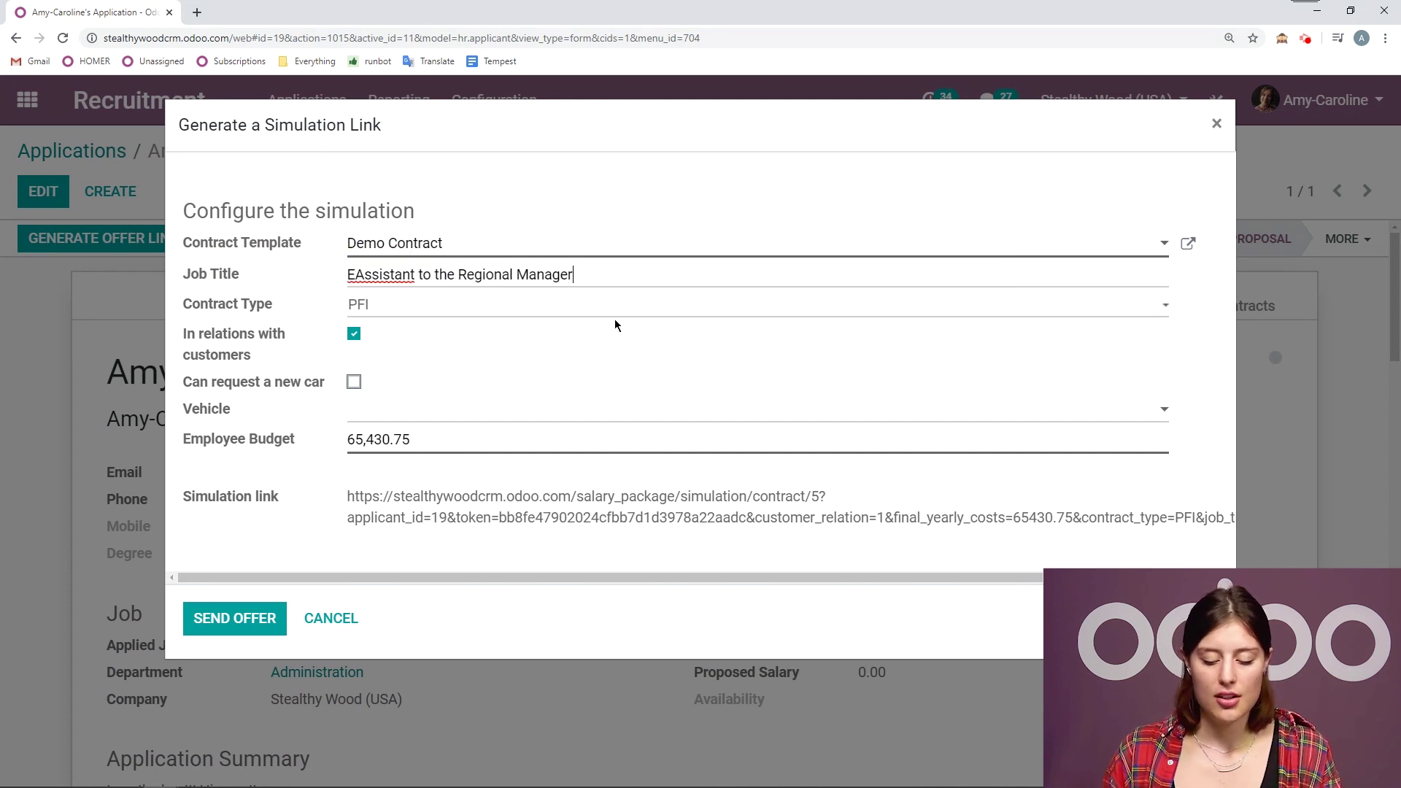
{"action": "type", "text": "r"}
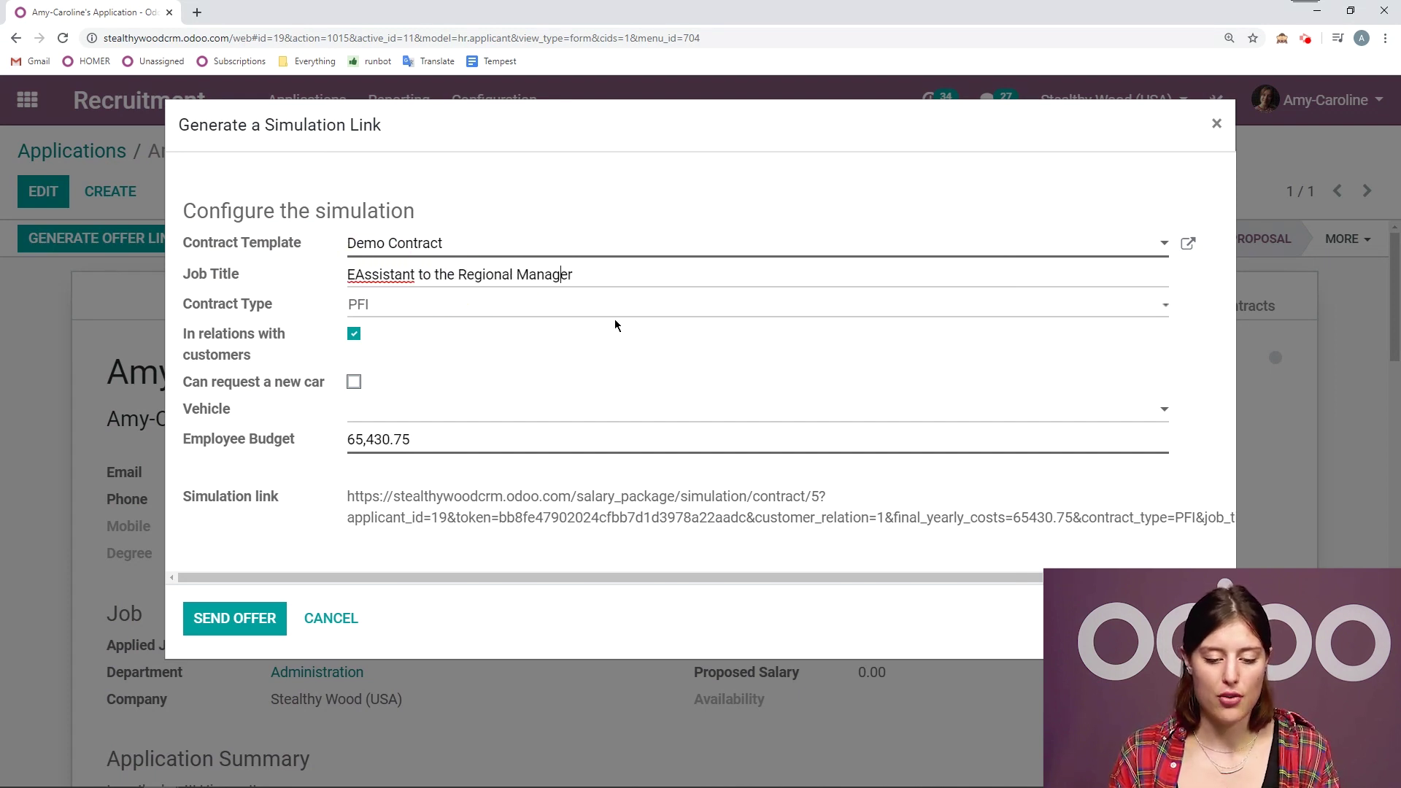
{"action": "key", "text": "Left"}
{"action": "key", "text": "Left"}
{"action": "key", "text": "BackSpace"}
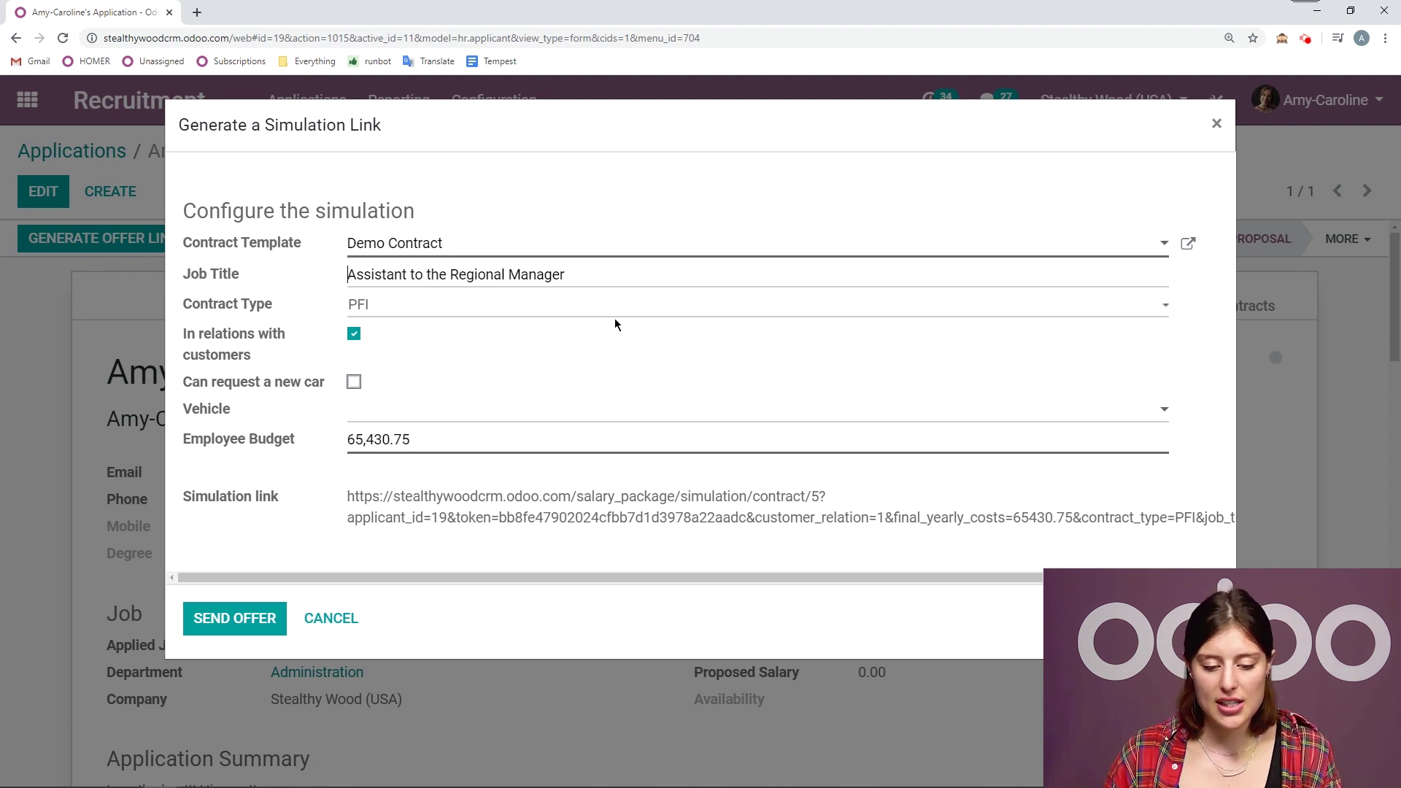
- Set the offer's contract type to CDD, copy the simulation link, and cancel the window
{"action": "left_click", "coordinate": [612, 306]}
{"action": "left_click", "coordinate": [550, 383]}
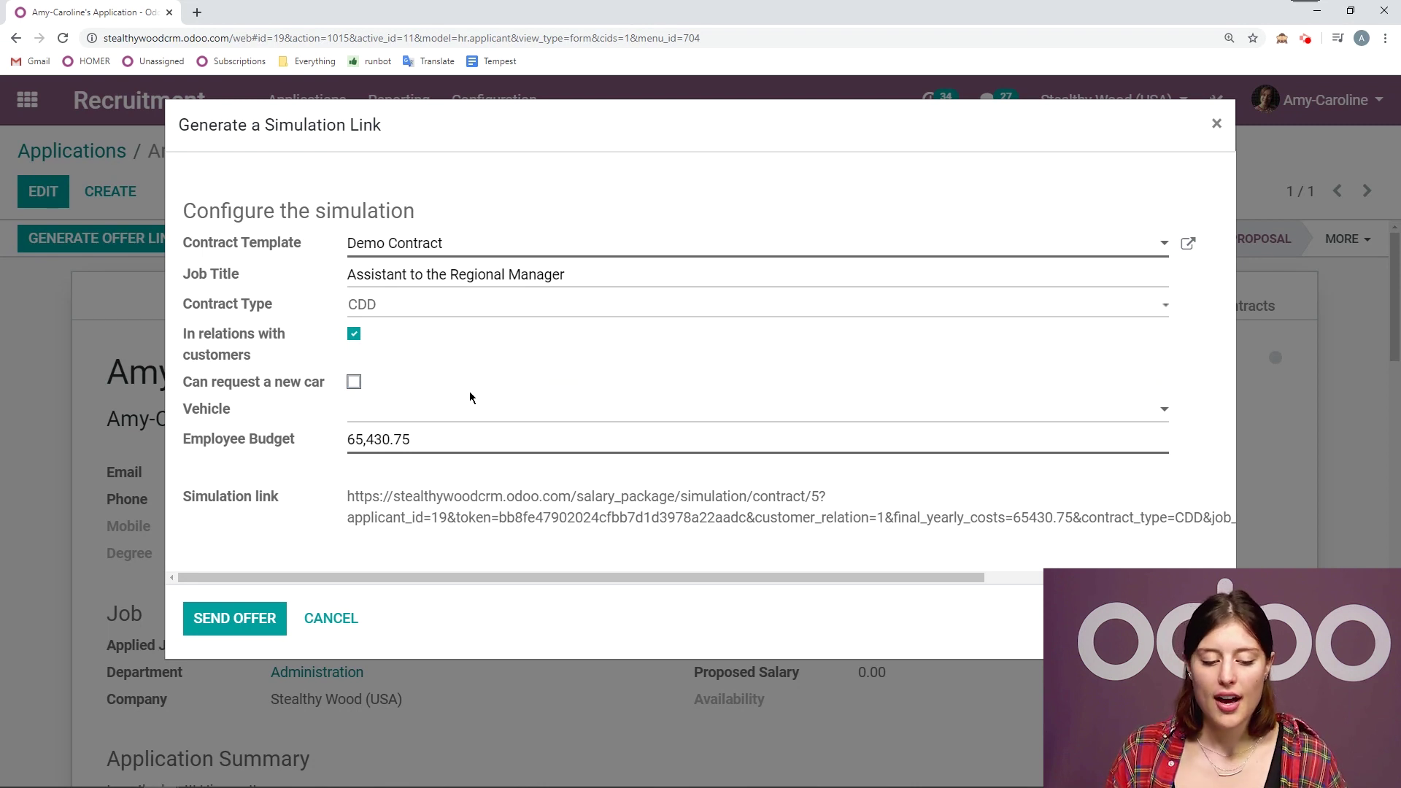
{"action": "left_click", "coordinate": [435, 407]}
{"action": "left_click", "coordinate": [432, 410]}
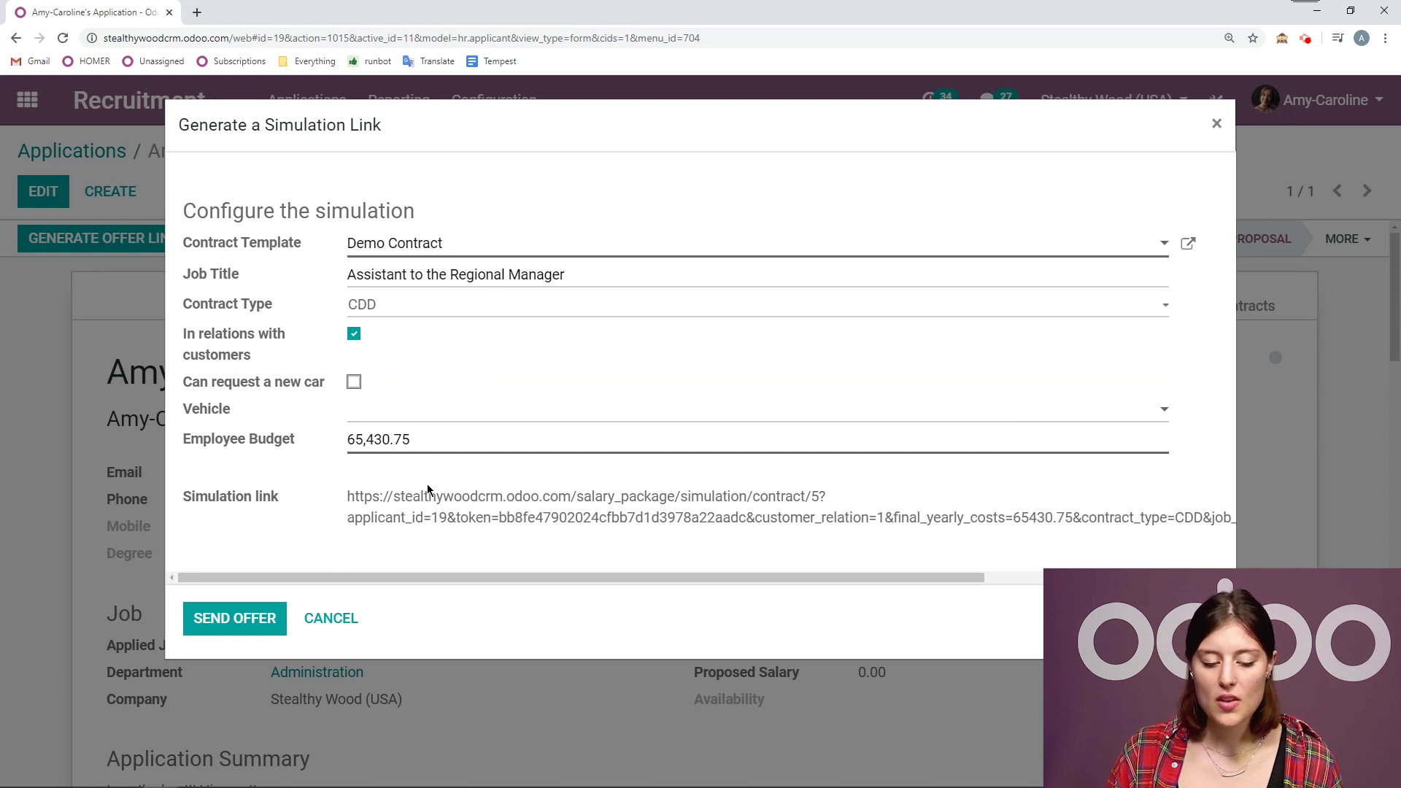
{"action": "left_click_drag", "start_coordinate": [360, 497], "coordinate": [1005, 523]}
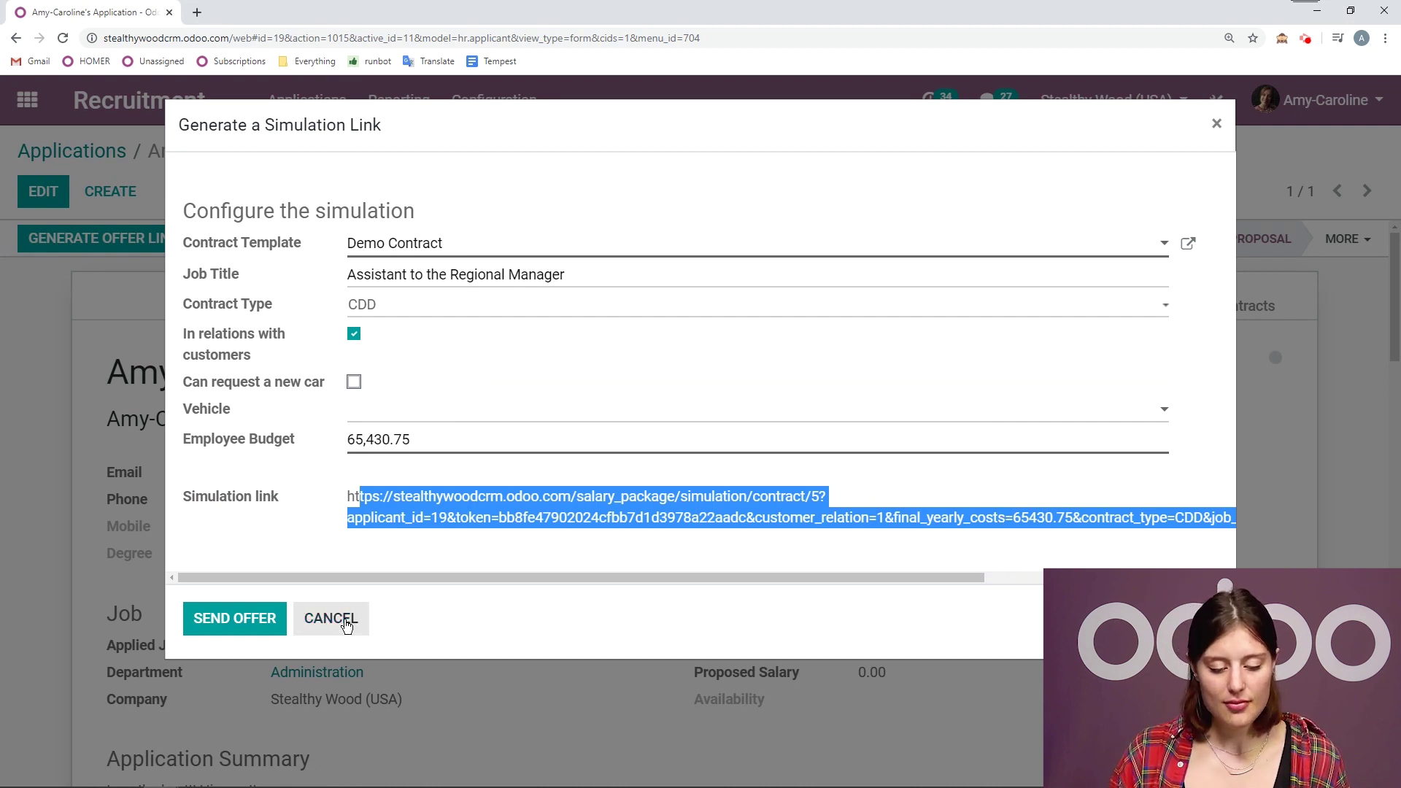
{"action": "left_click", "coordinate": [333, 618]}
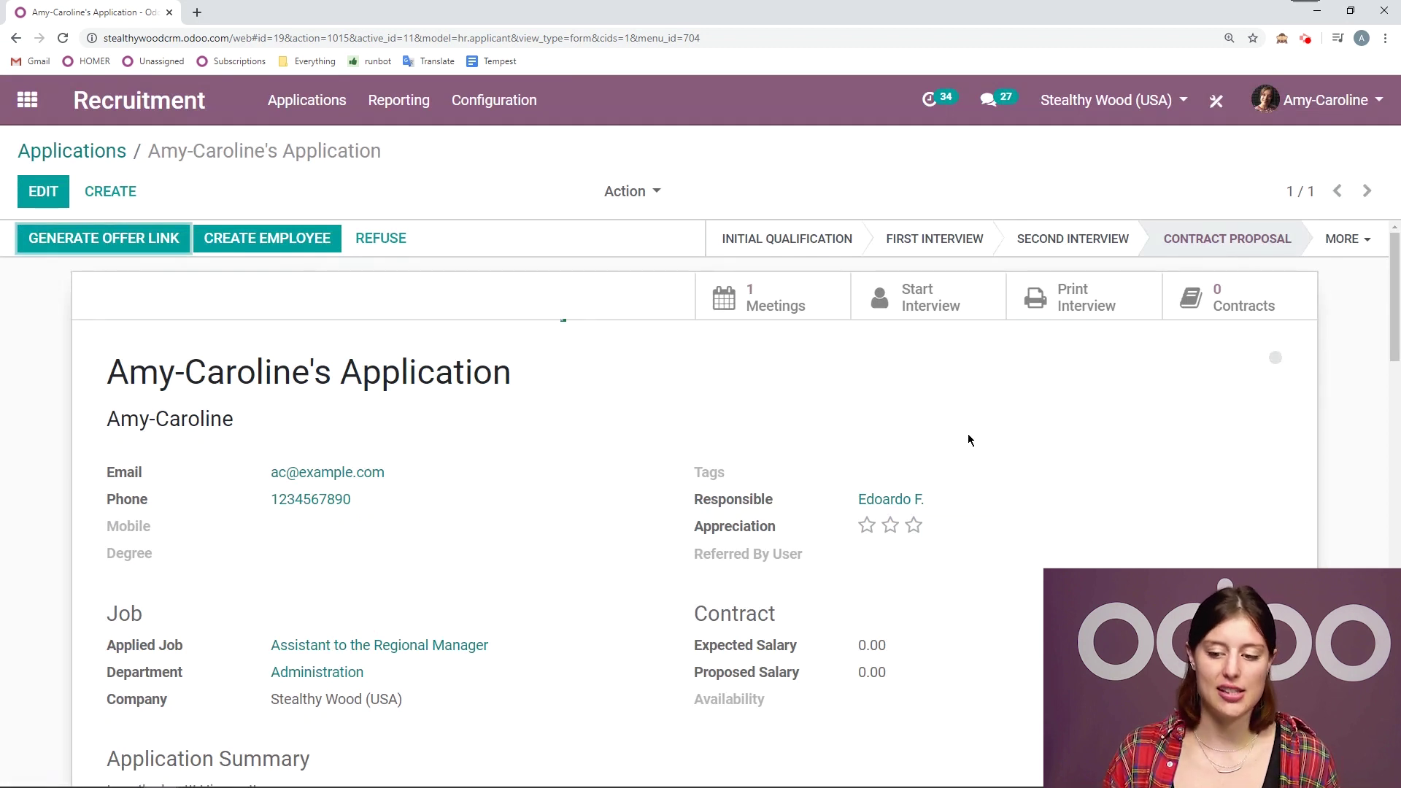
- Move the application to Contract Signed from the extra stages and request creating an employee
{"action": "left_click", "coordinate": [1359, 244]}
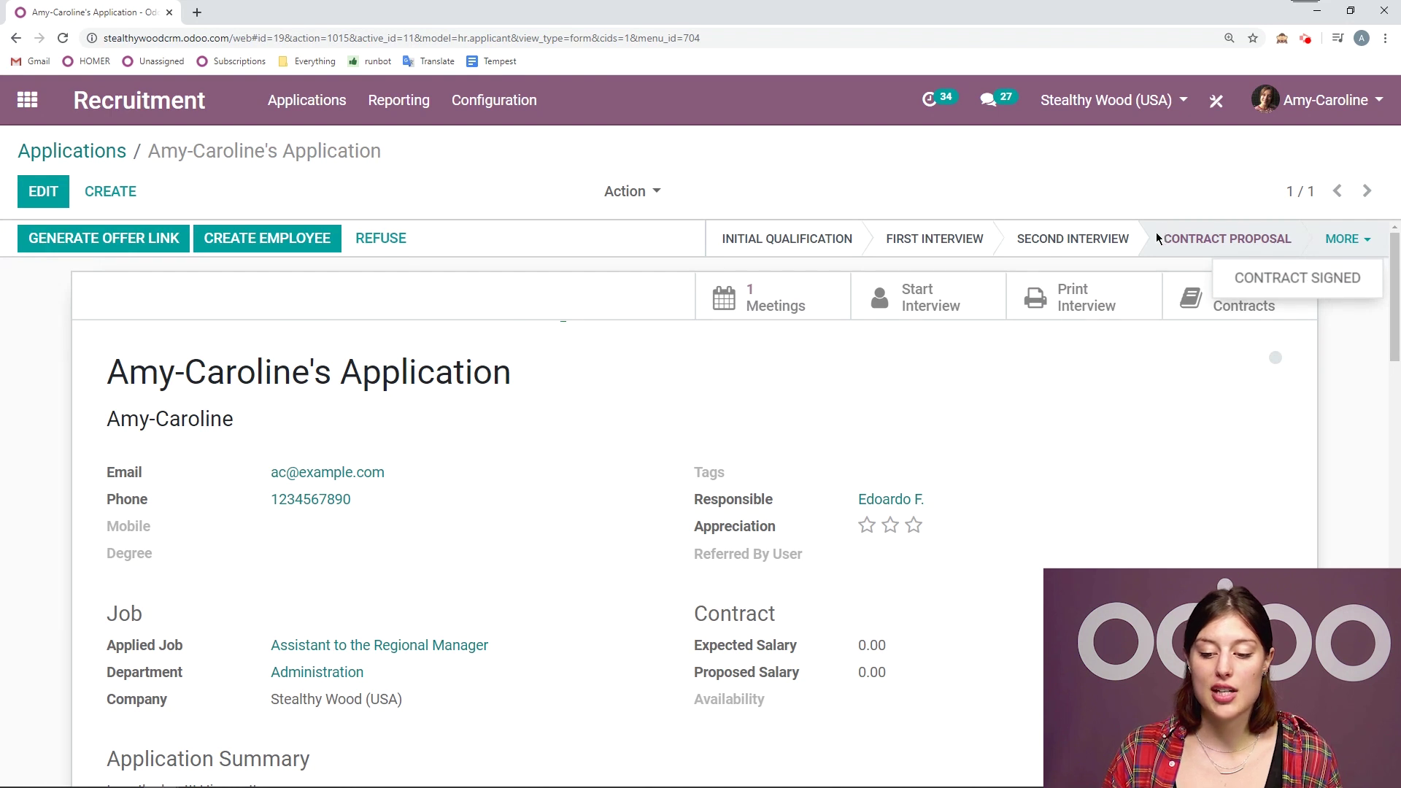
{"action": "left_click", "coordinate": [1314, 288]}
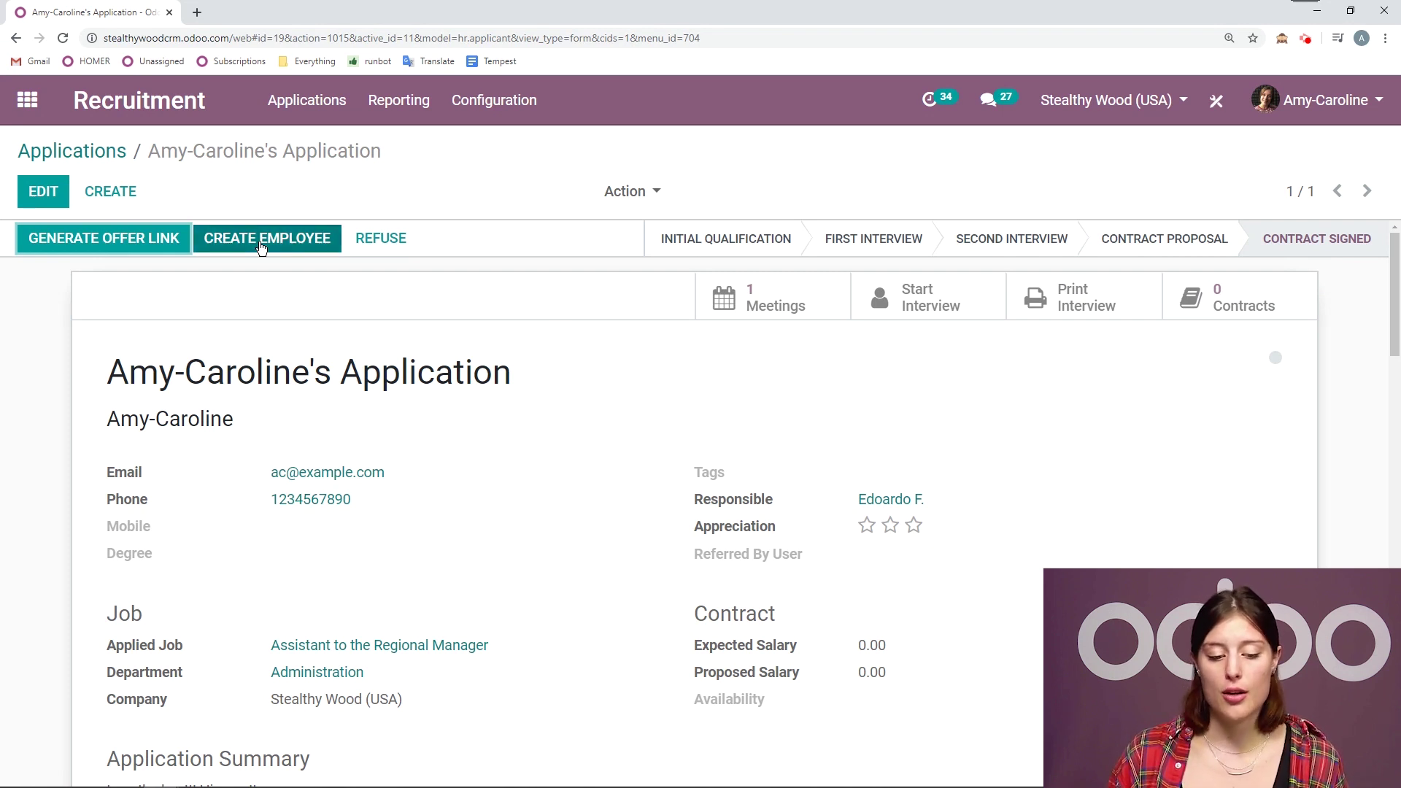
{"action": "left_click", "coordinate": [267, 239]}
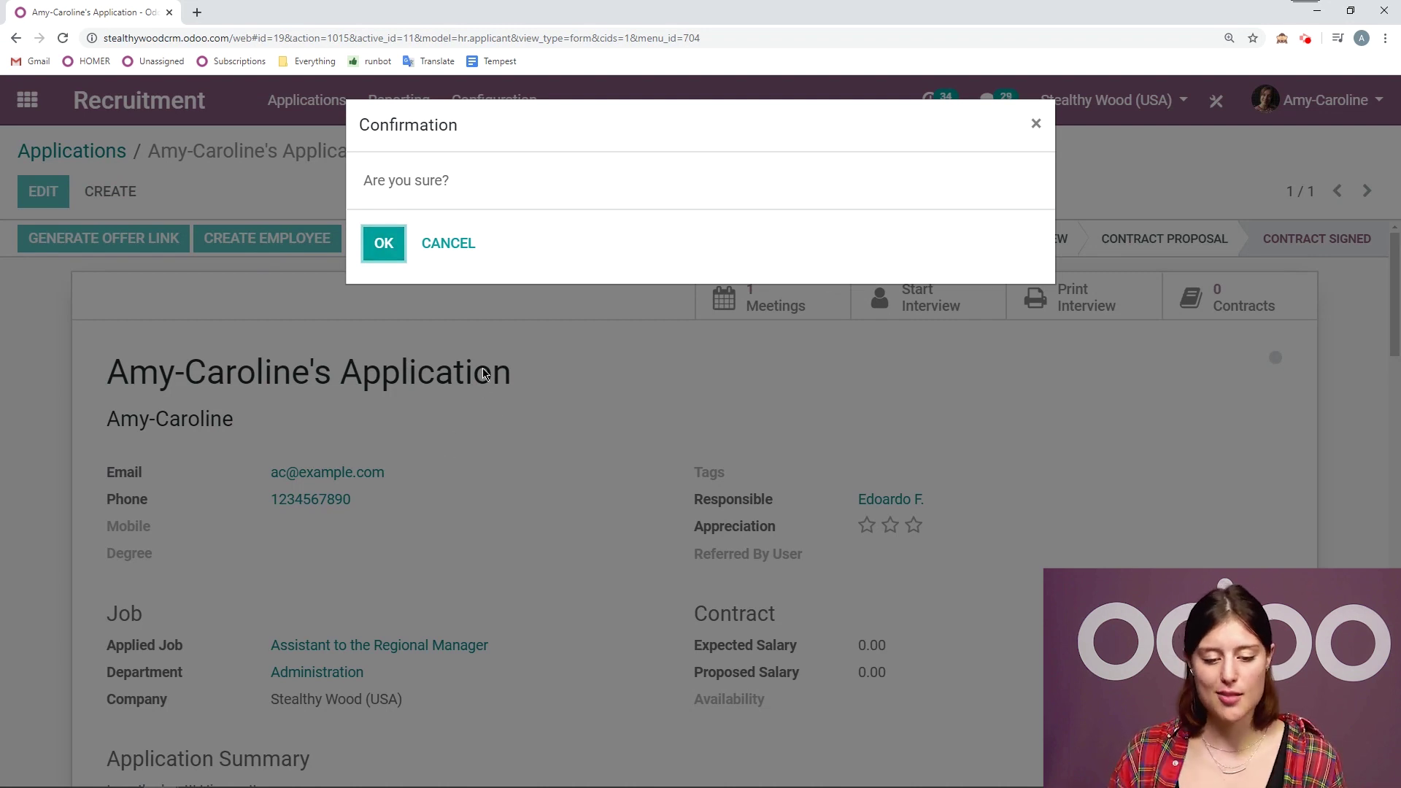
- Confirm employee creation and review the pre-filled Assistant to the Regional Manager, Administration record
{"action": "left_click", "coordinate": [386, 244]}
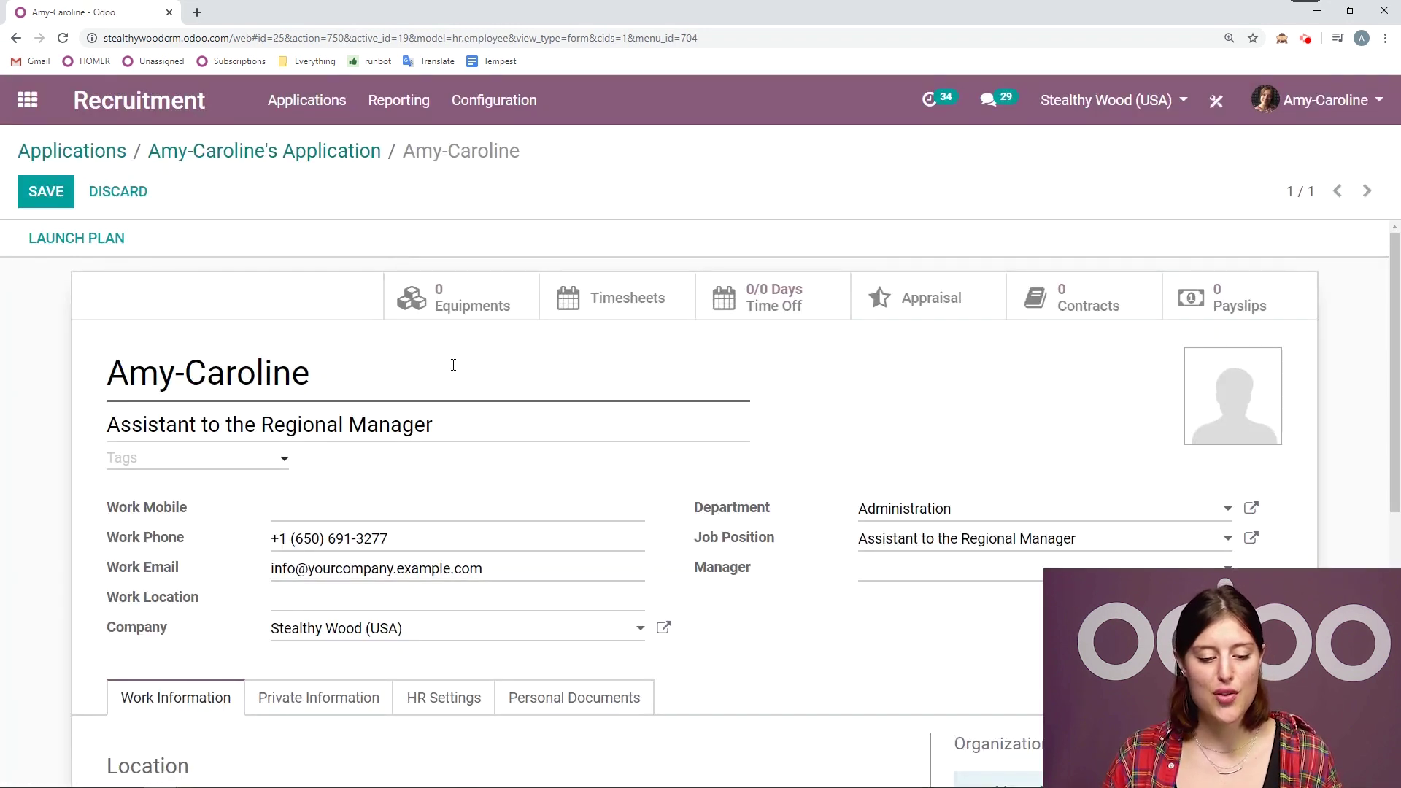
{"action": "scroll", "coordinate": [530, 396], "scroll_direction": "down", "scroll_amount": 2}
{"action": "scroll", "coordinate": [689, 409], "scroll_direction": "up", "scroll_amount": 1}
{"action": "scroll", "coordinate": [690, 409], "scroll_direction": "down", "scroll_amount": 1}
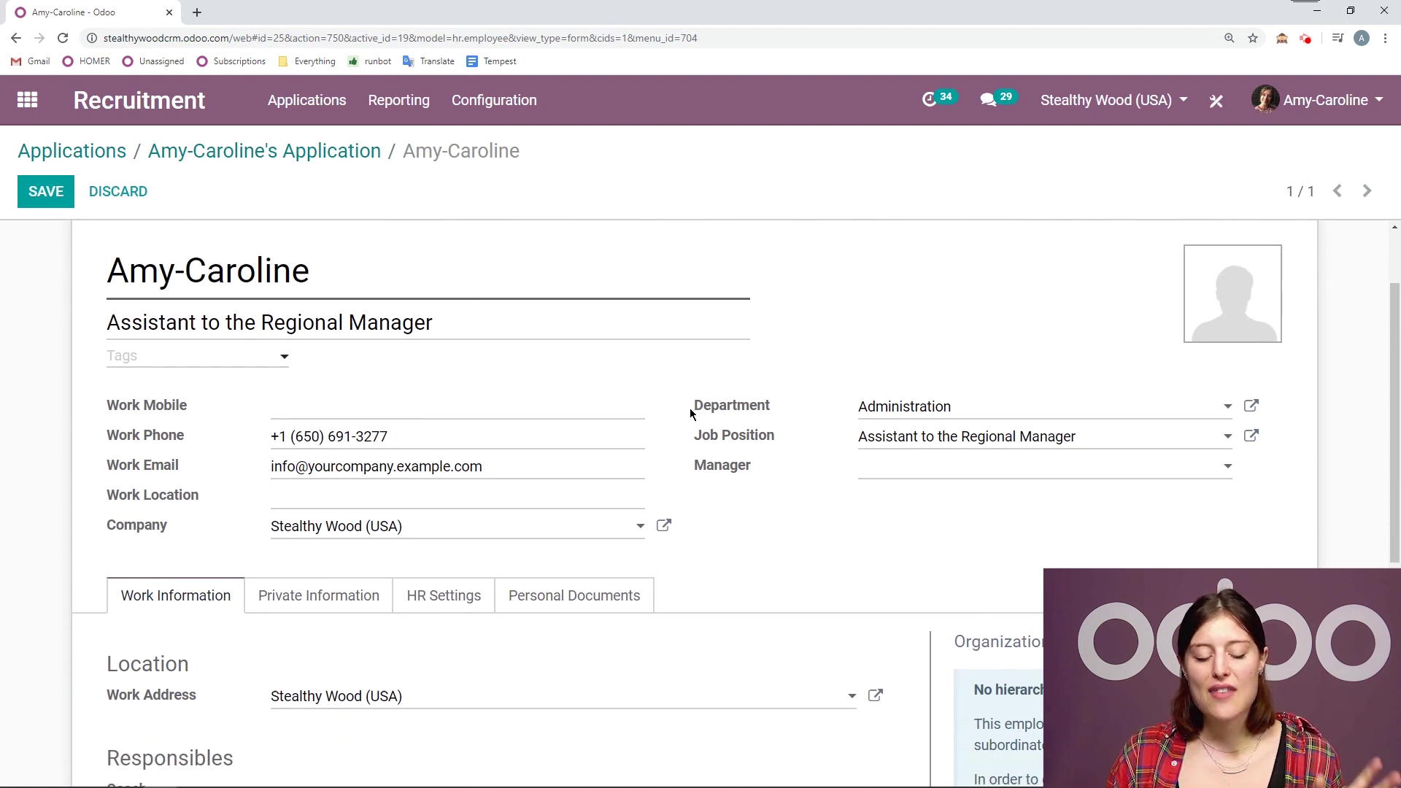
{"action": "scroll", "coordinate": [776, 483], "scroll_direction": "up", "scroll_amount": 2}
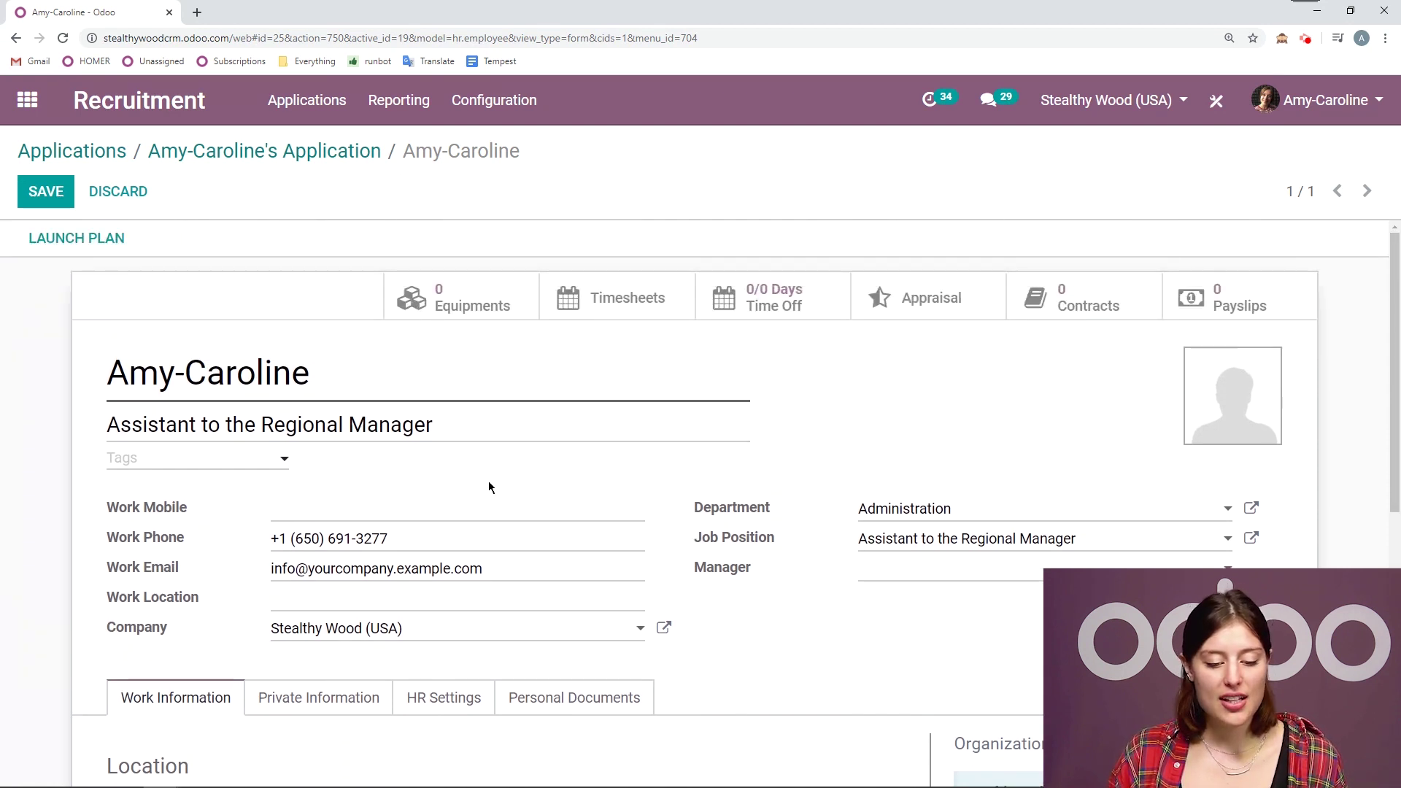
{"action": "scroll", "coordinate": [488, 481], "scroll_direction": "down", "scroll_amount": 1}
{"action": "scroll", "coordinate": [463, 423], "scroll_direction": "down", "scroll_amount": 3}
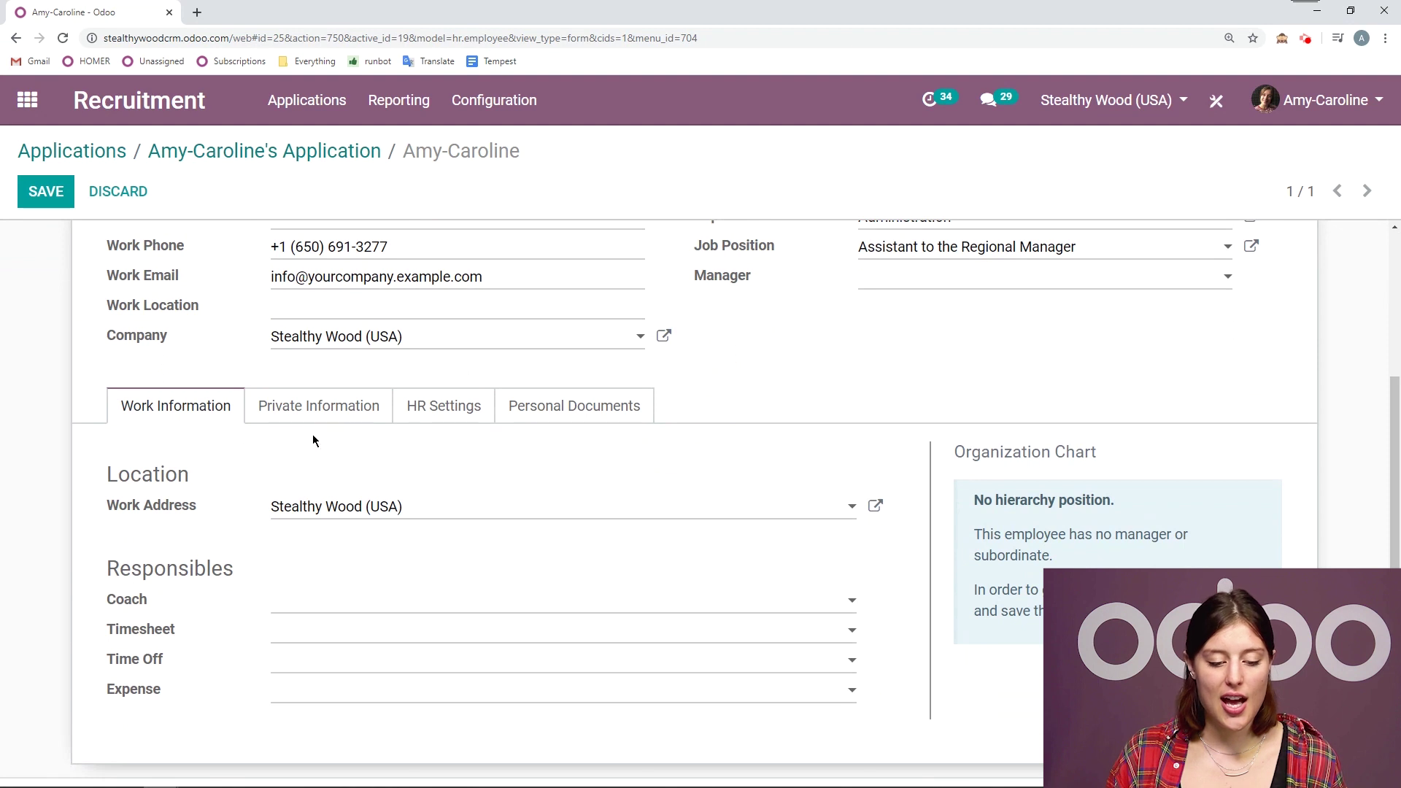
{"action": "scroll", "coordinate": [263, 472], "scroll_direction": "up", "scroll_amount": 1}
{"action": "scroll", "coordinate": [404, 475], "scroll_direction": "up", "scroll_amount": 1}
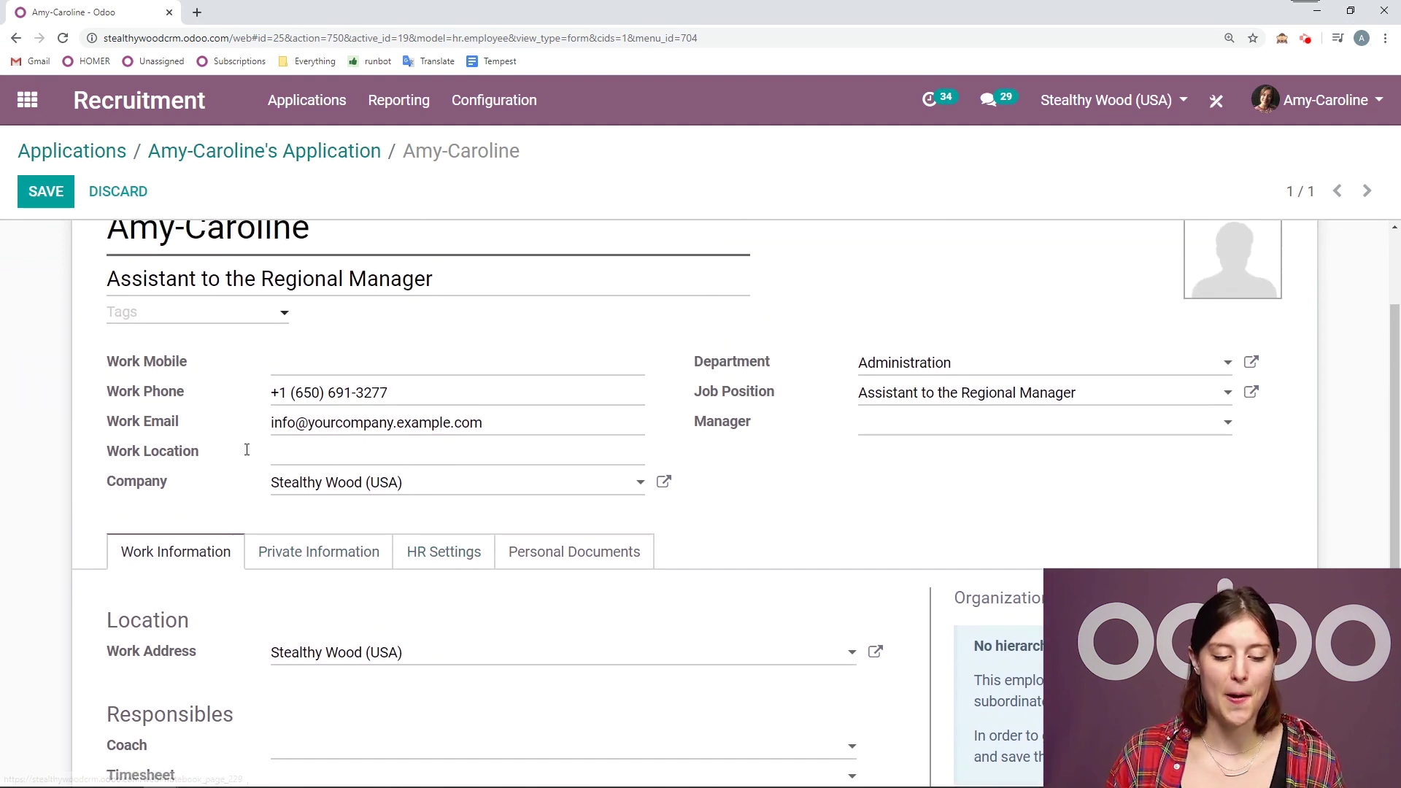
{"action": "scroll", "coordinate": [178, 441], "scroll_direction": "up", "scroll_amount": 1}
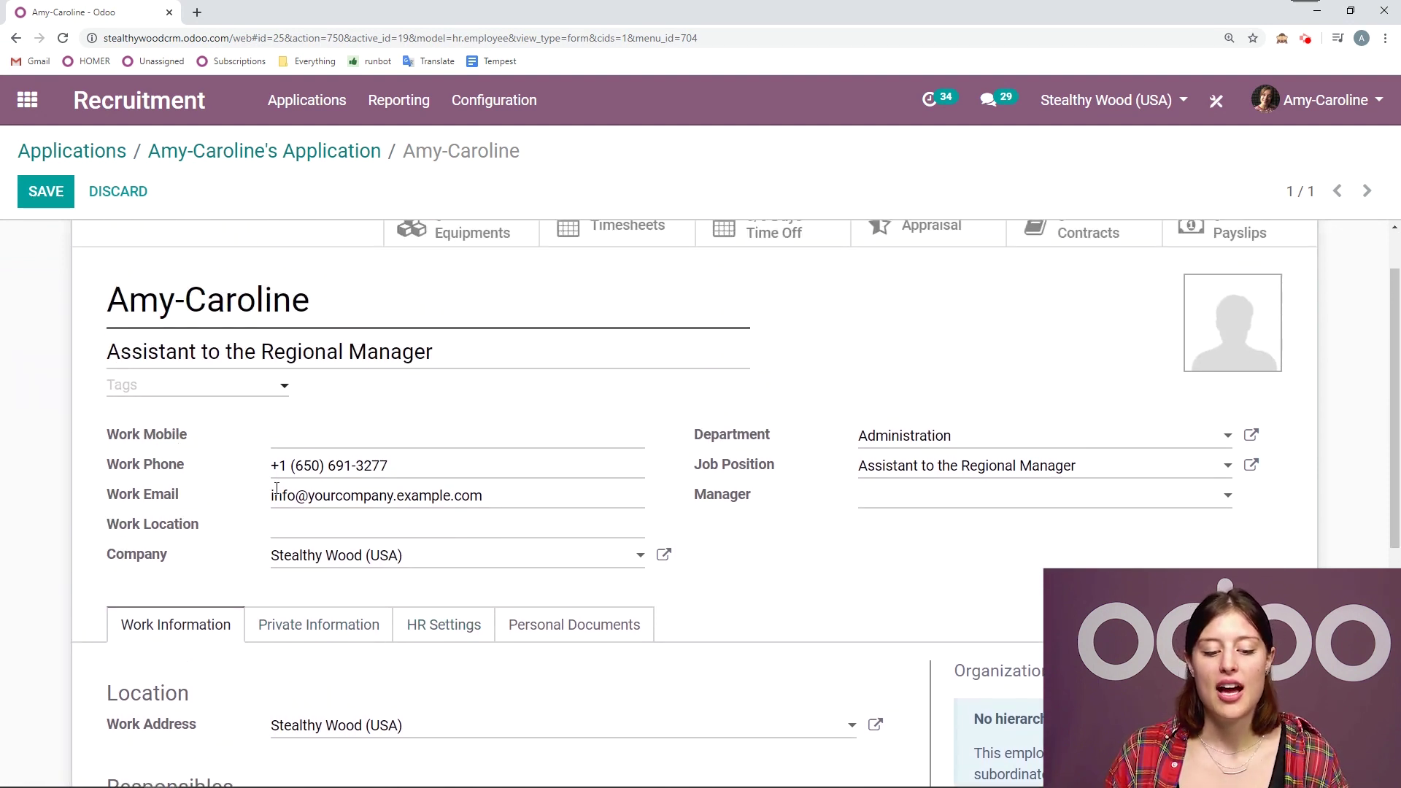
{"action": "scroll", "coordinate": [541, 508], "scroll_direction": "up", "scroll_amount": 1}
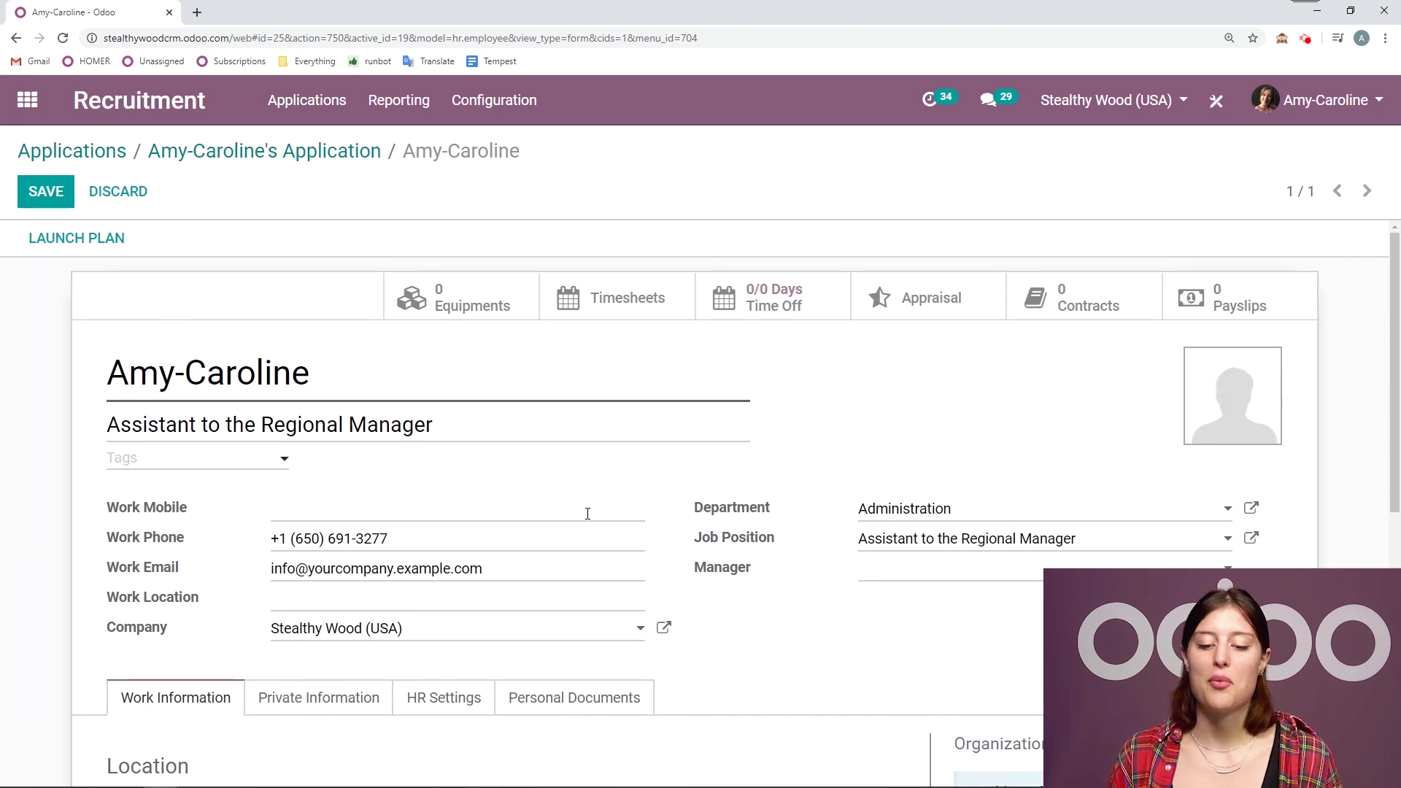
- Try saving the new employee, which is rejected because Appraisal Manager is invalid
{"action": "left_click", "coordinate": [42, 191]}
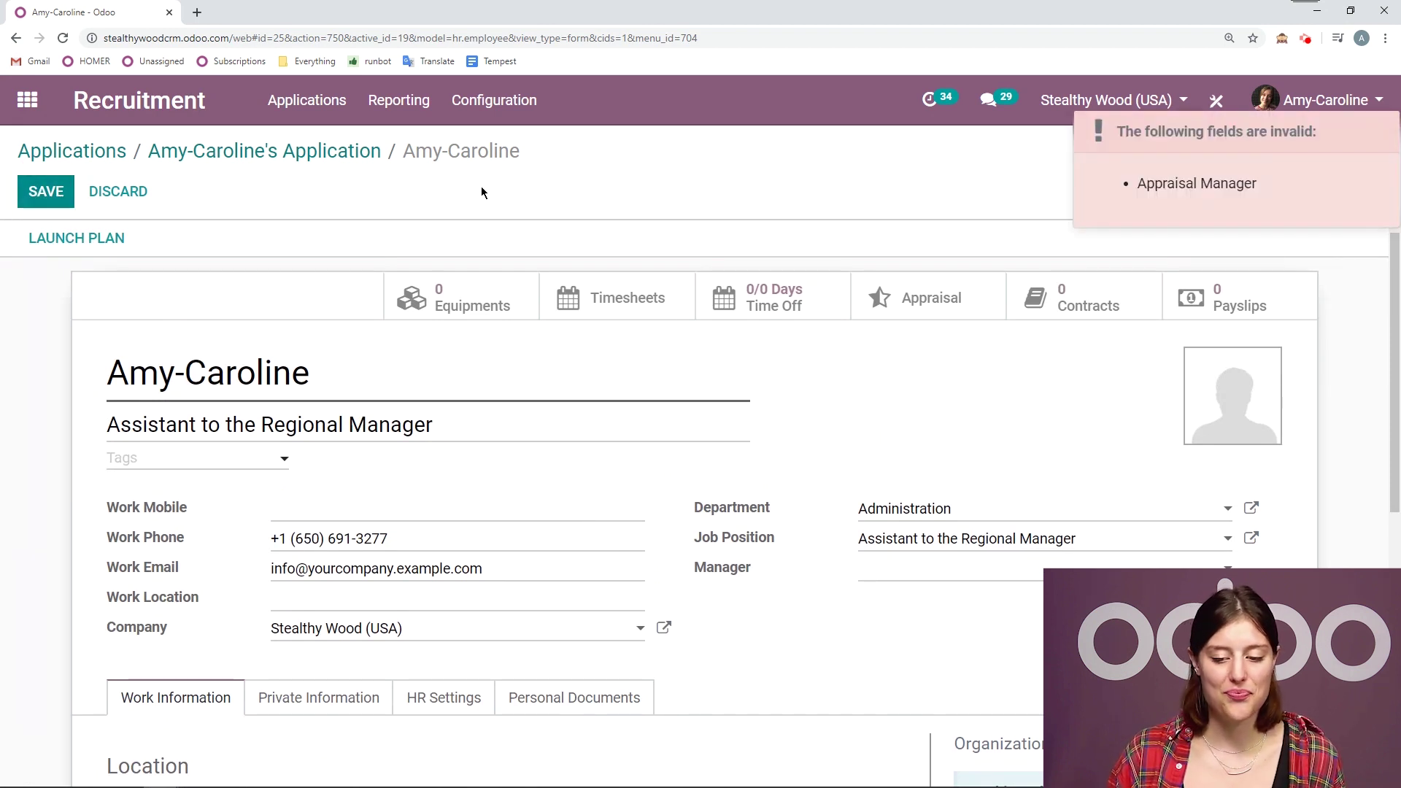
{"action": "left_click", "coordinate": [714, 191]}
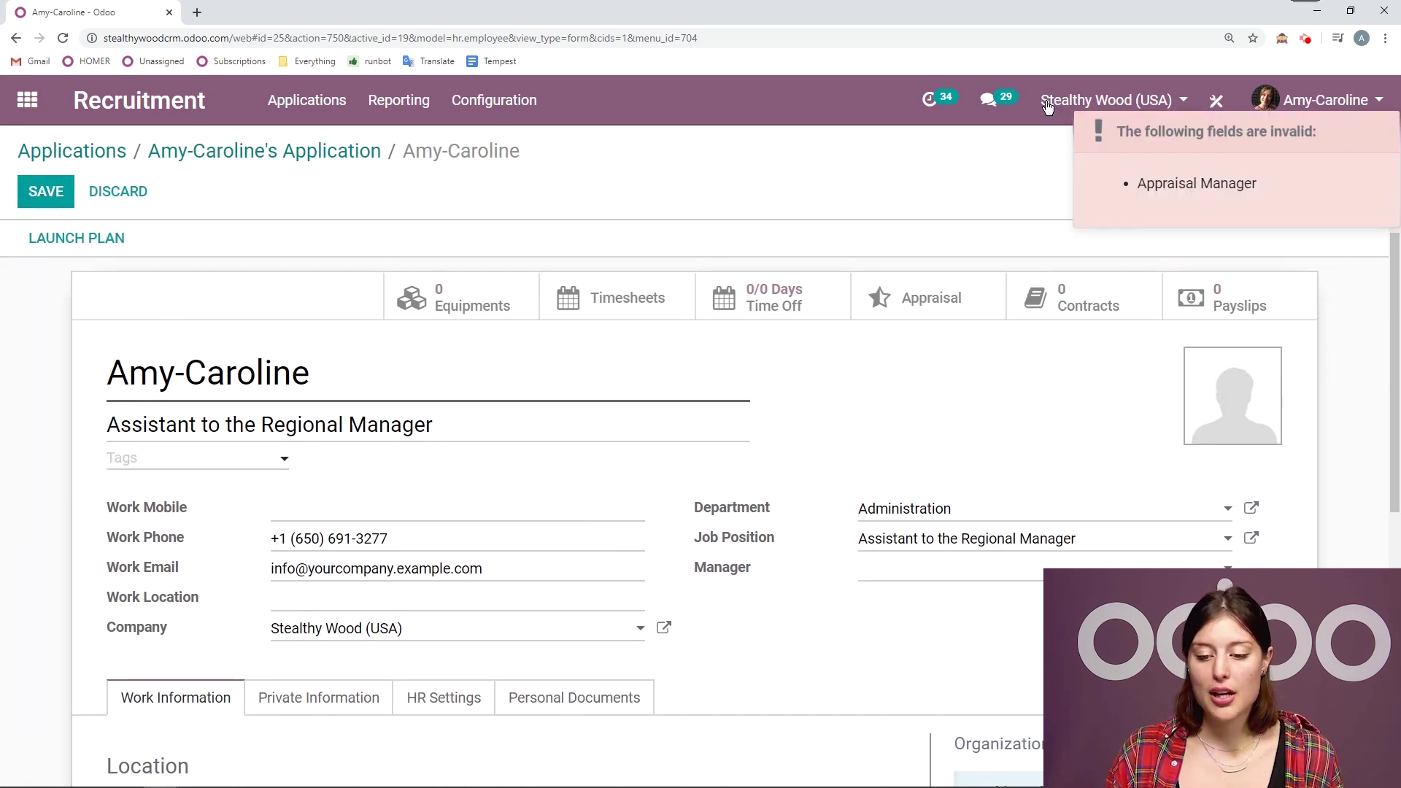
{"action": "scroll", "coordinate": [1157, 265], "scroll_direction": "down", "scroll_amount": 6}
{"action": "scroll", "coordinate": [670, 364], "scroll_direction": "up", "scroll_amount": 2}
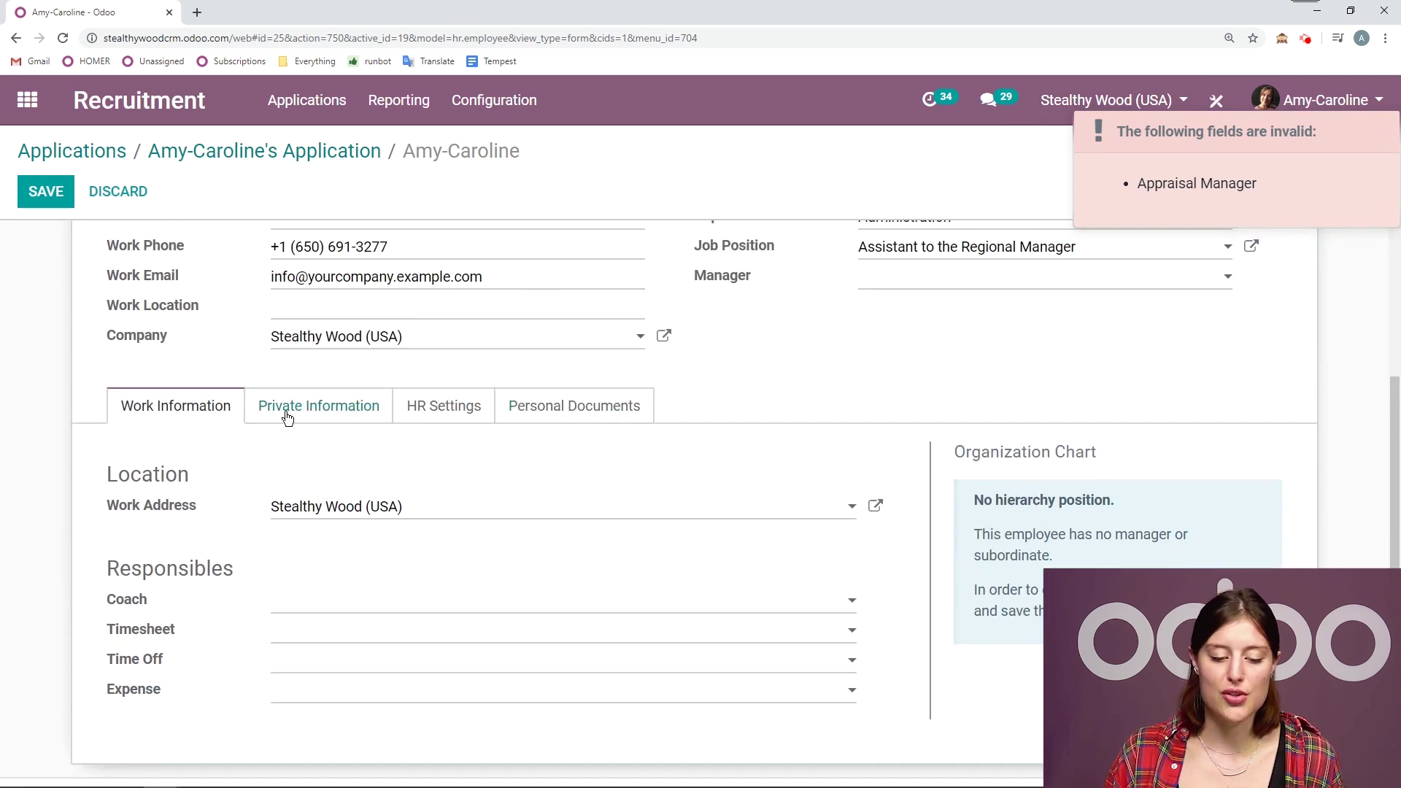
{"action": "scroll", "coordinate": [681, 447], "scroll_direction": "up", "scroll_amount": 1}
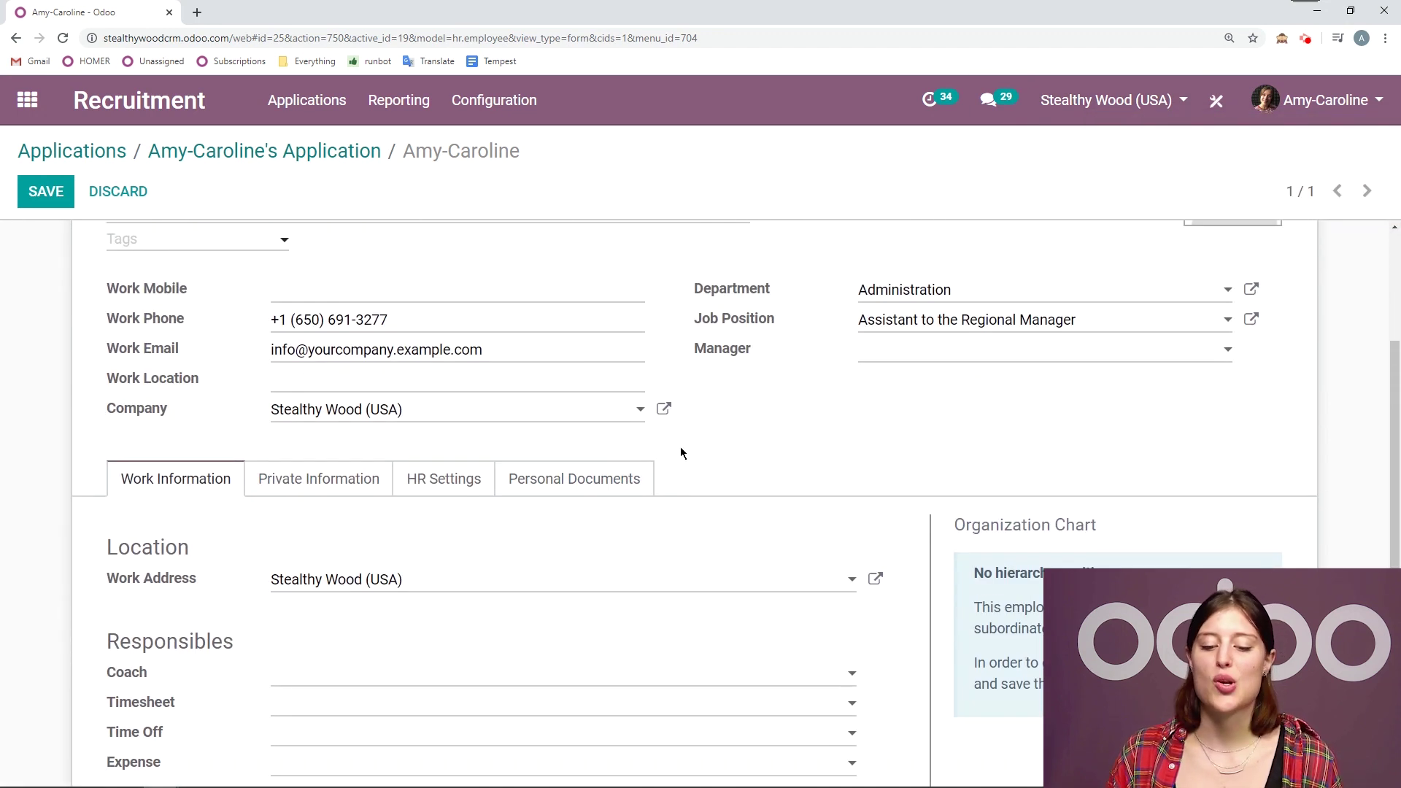